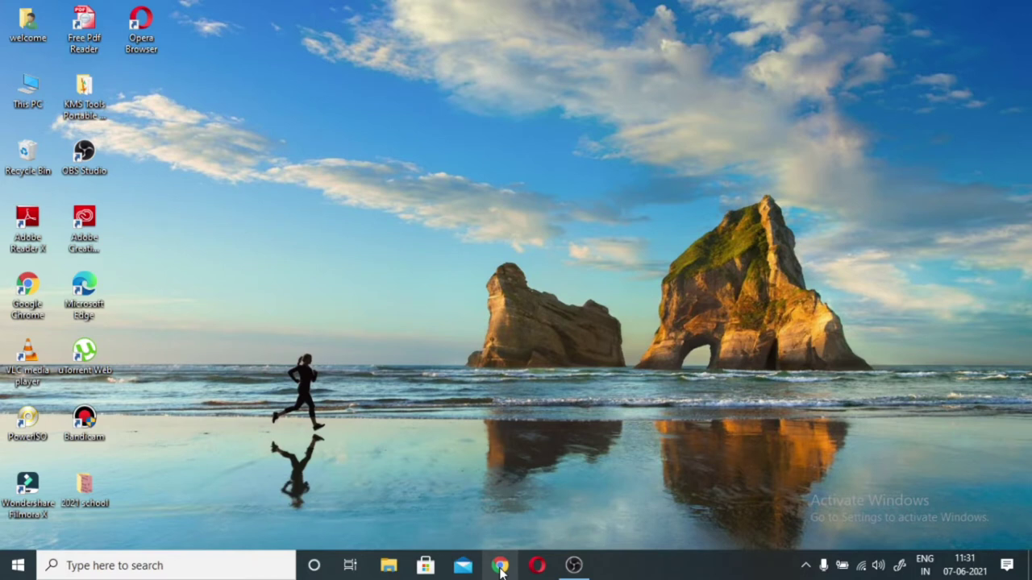
- Launch Chrome and open Google Forms from the Google apps grid
click(501, 566)
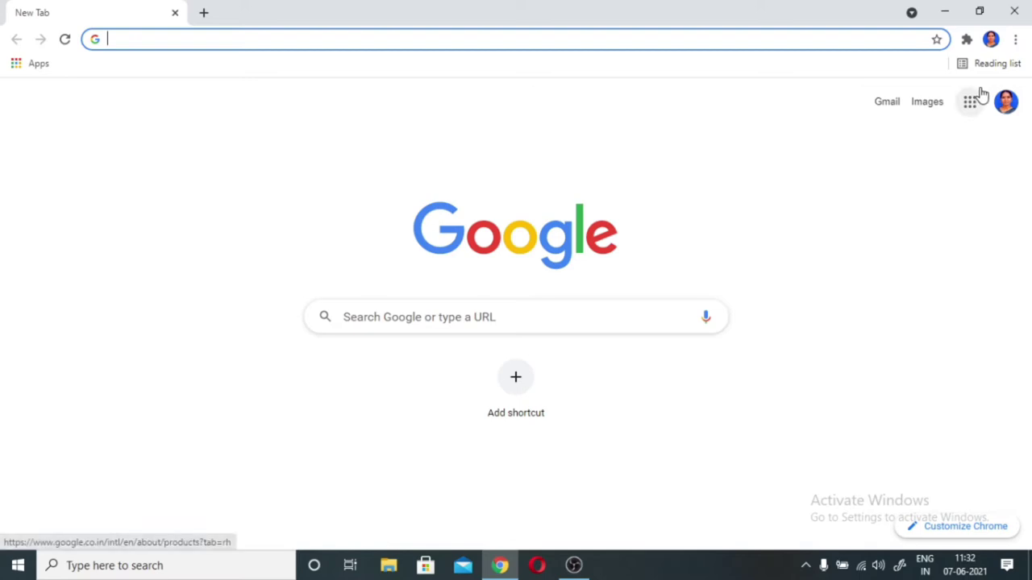
click(969, 102)
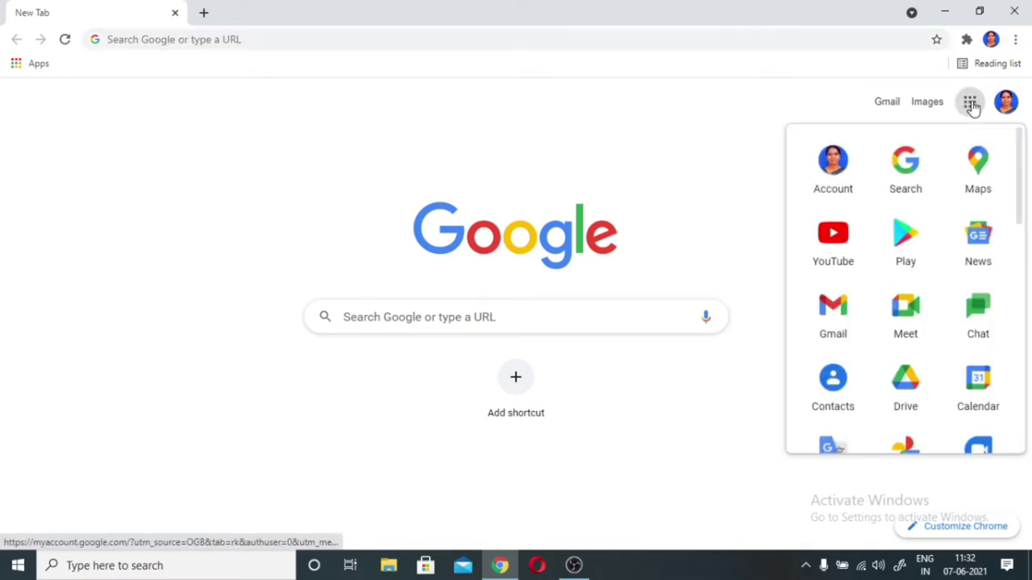
scroll(956, 162, down, 3)
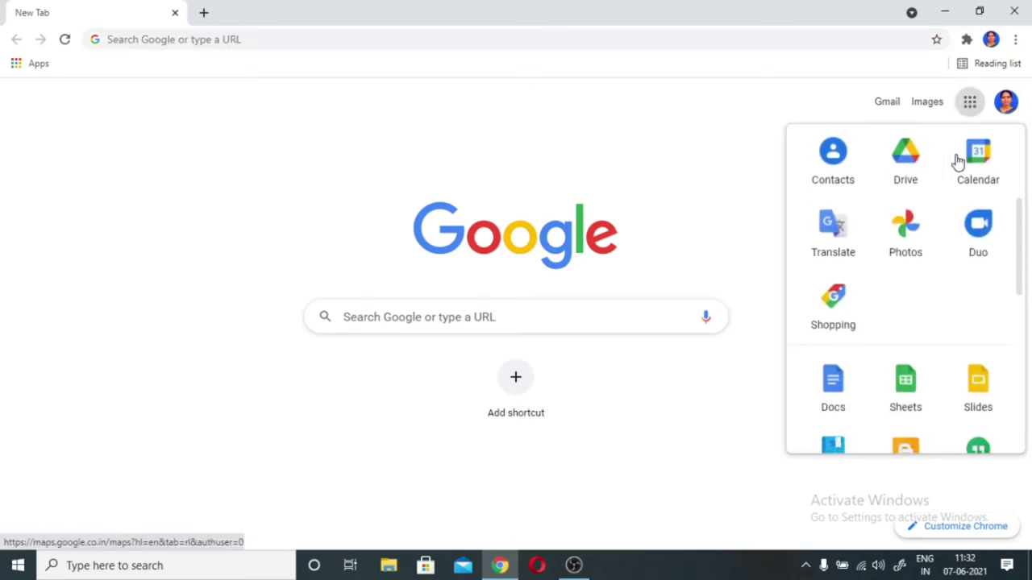
scroll(943, 299, down, 5)
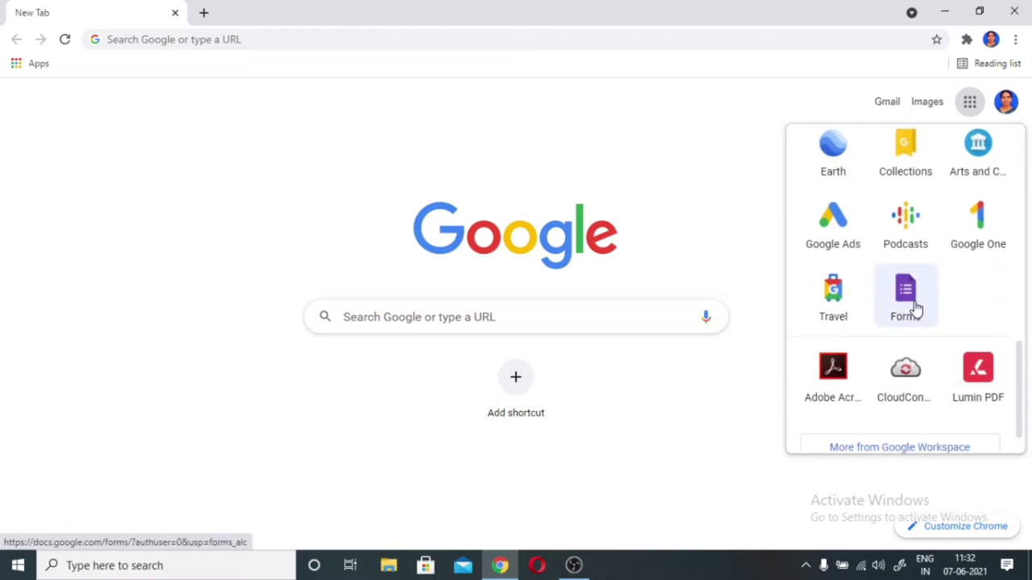
click(915, 309)
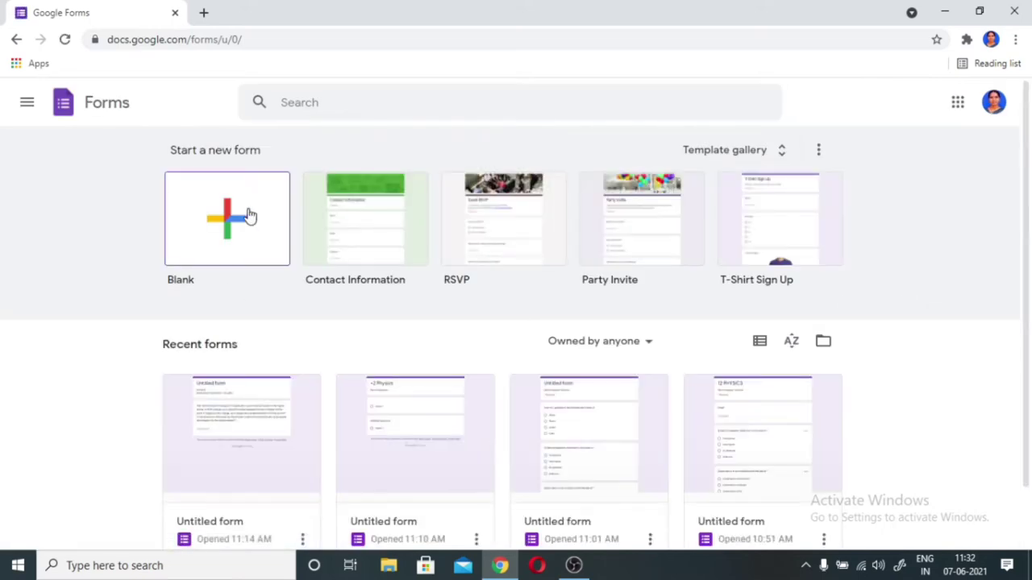
- Create a blank form titled 'Electromagnetic Induction' and select its first question
click(249, 216)
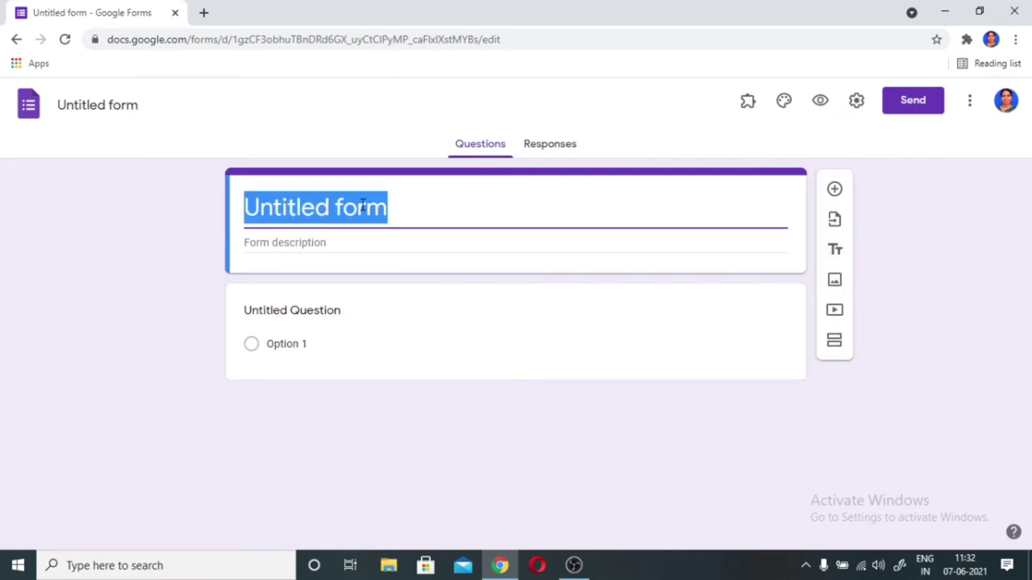
text(E)
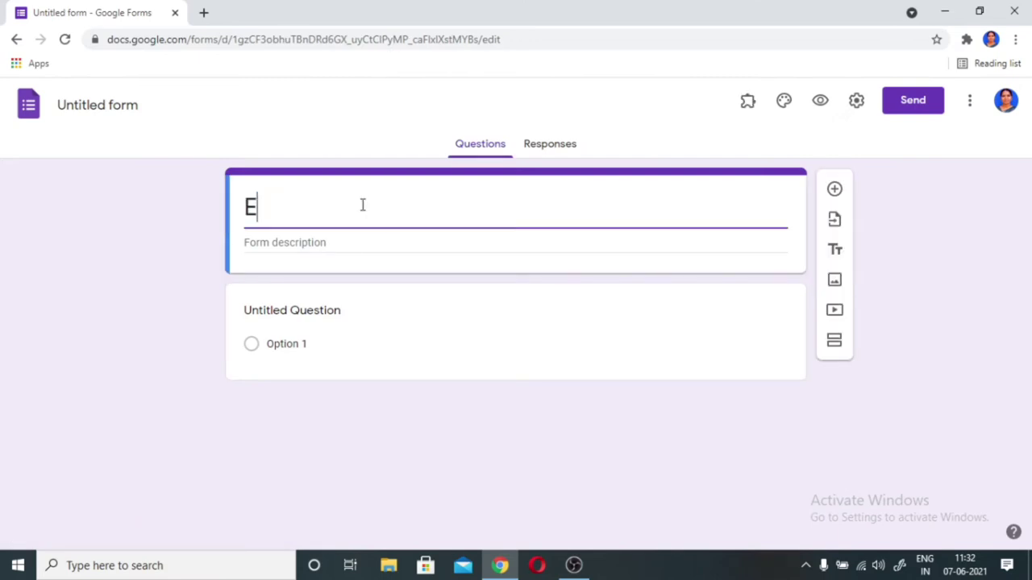
text(lectroma)
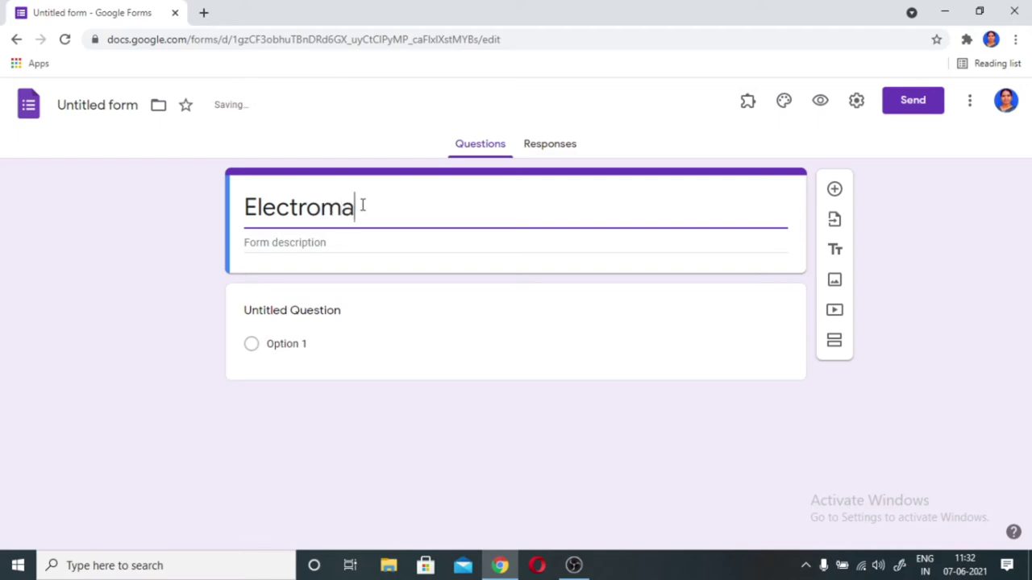
text(gneti)
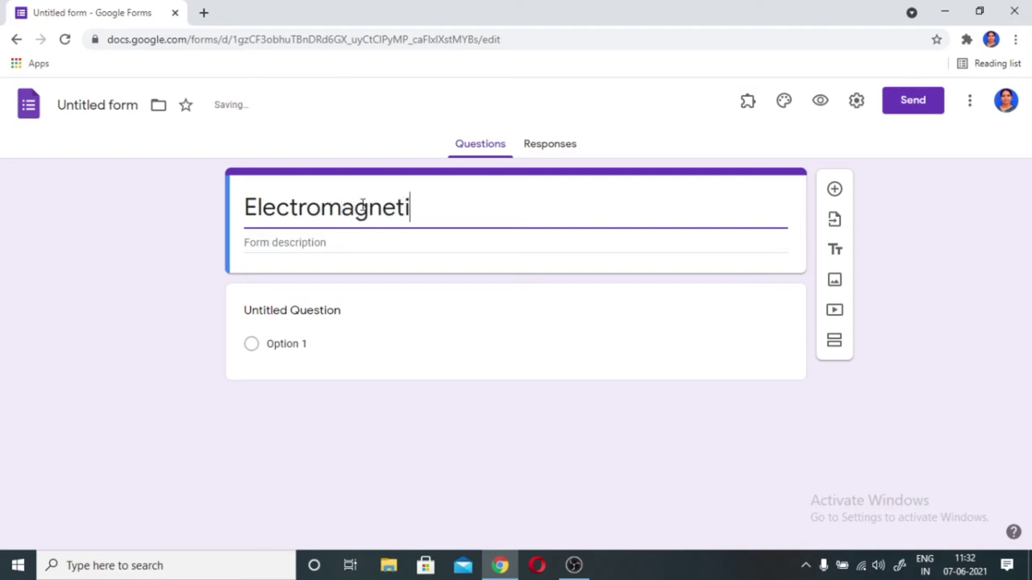
text(c Induction)
key(Tab)
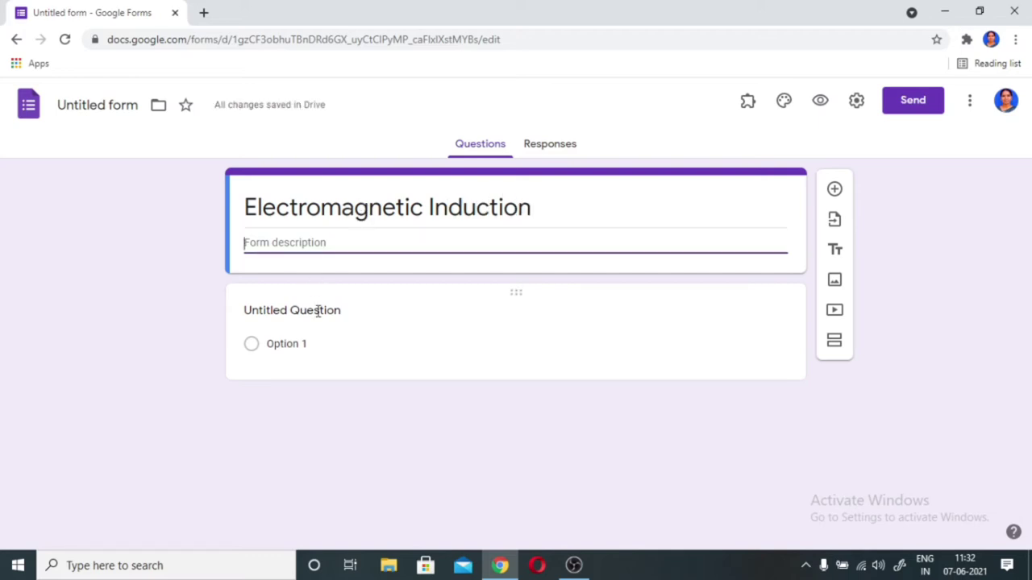
click(318, 312)
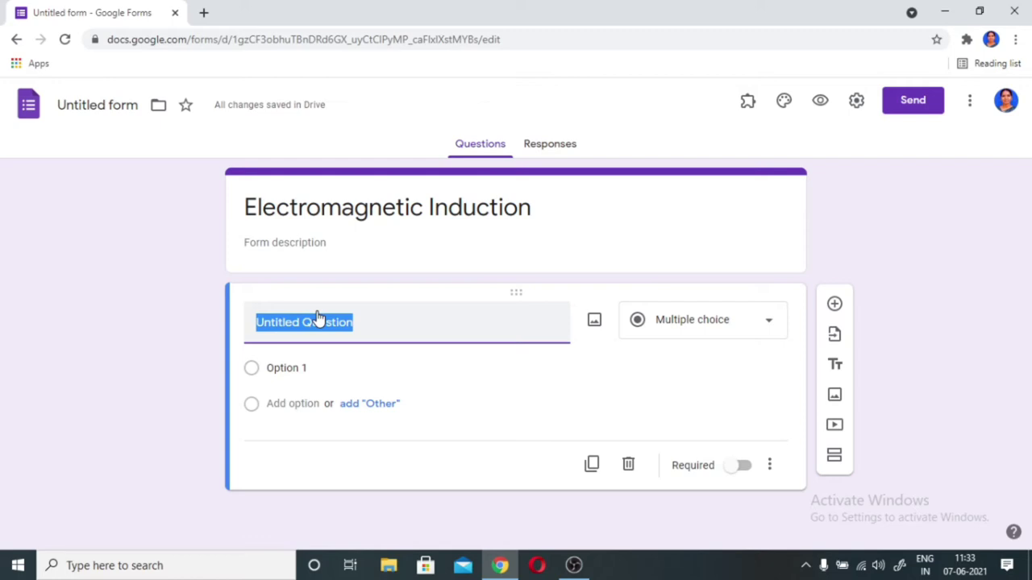
click(206, 14)
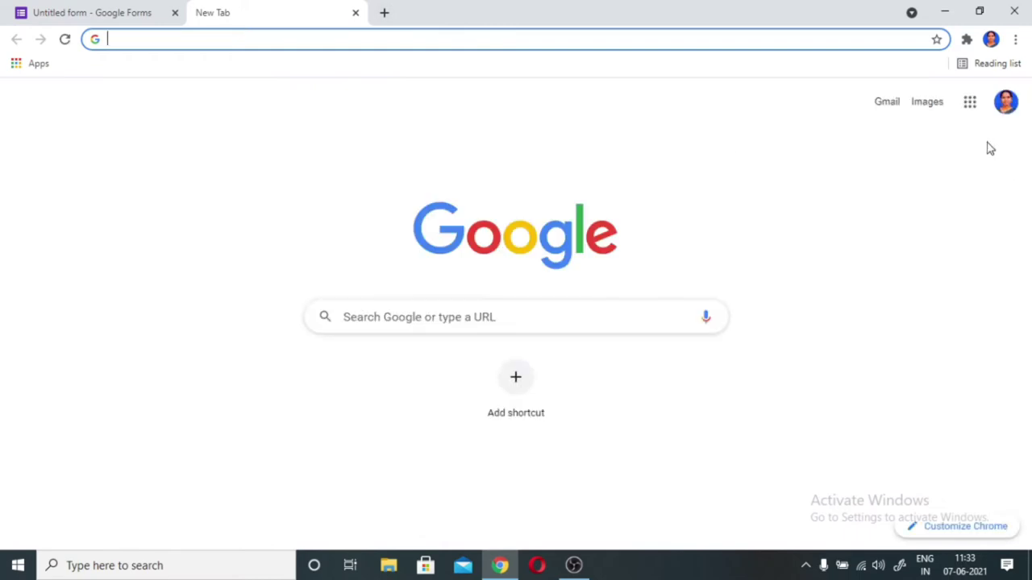
- Open the Electromagnetic Induction Questions document in Google Docs
click(971, 109)
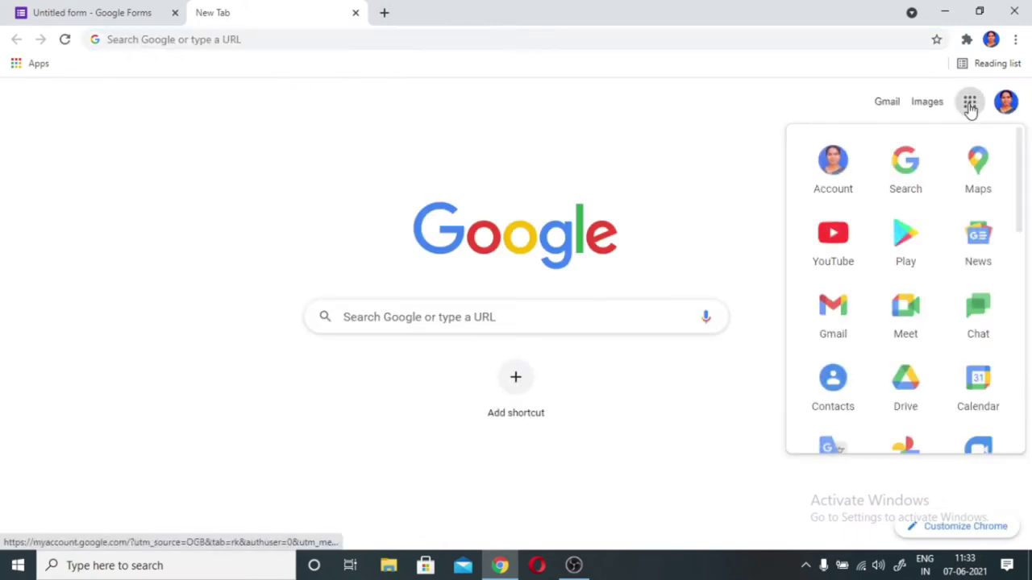
scroll(940, 276, down, 2)
scroll(850, 361, down, 2)
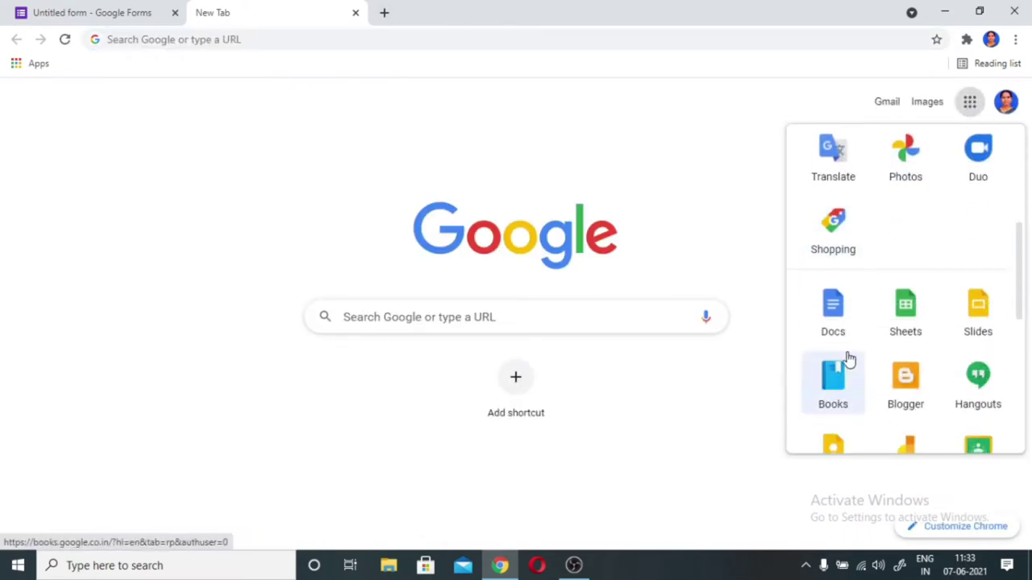
click(844, 315)
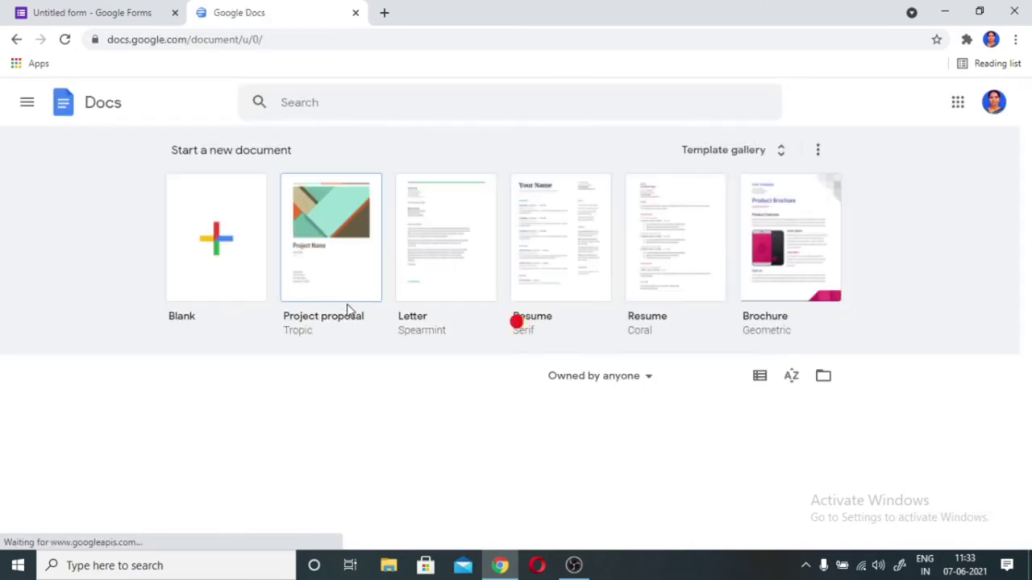
scroll(380, 410, down, 1)
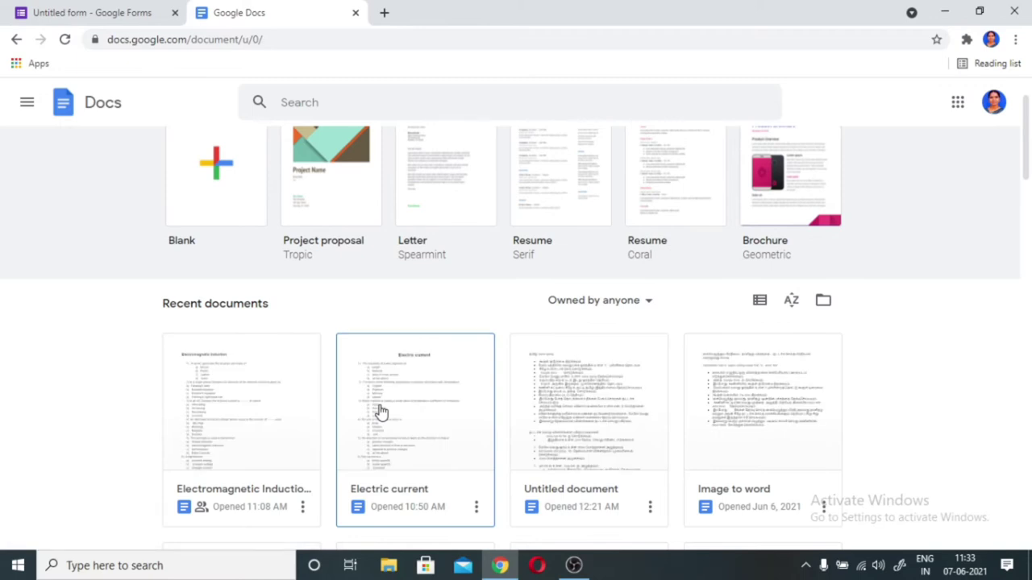
click(250, 424)
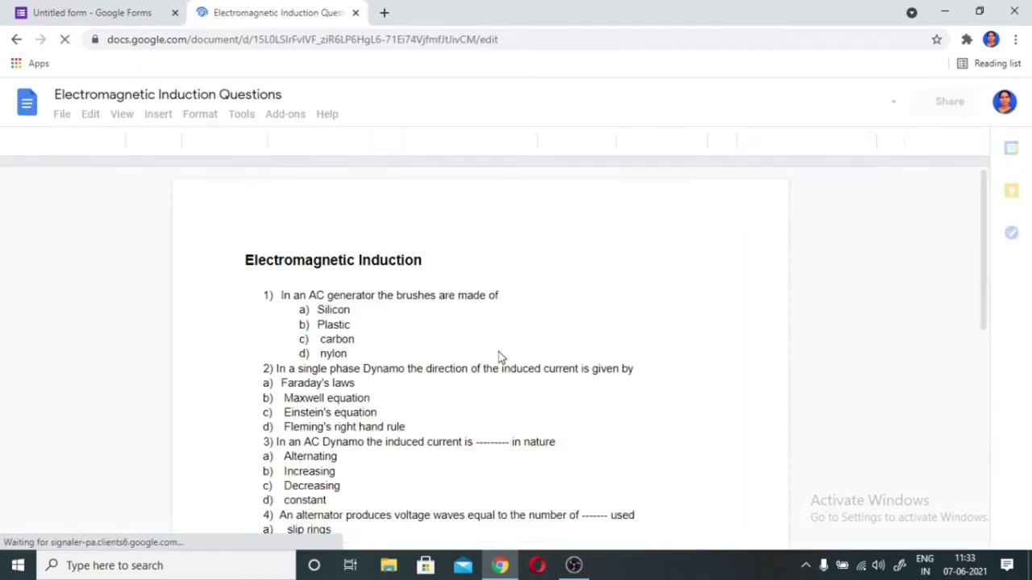
- Select the whole question 1 line in the document and return to the form
scroll(499, 350, down, 4)
scroll(499, 351, down, 5)
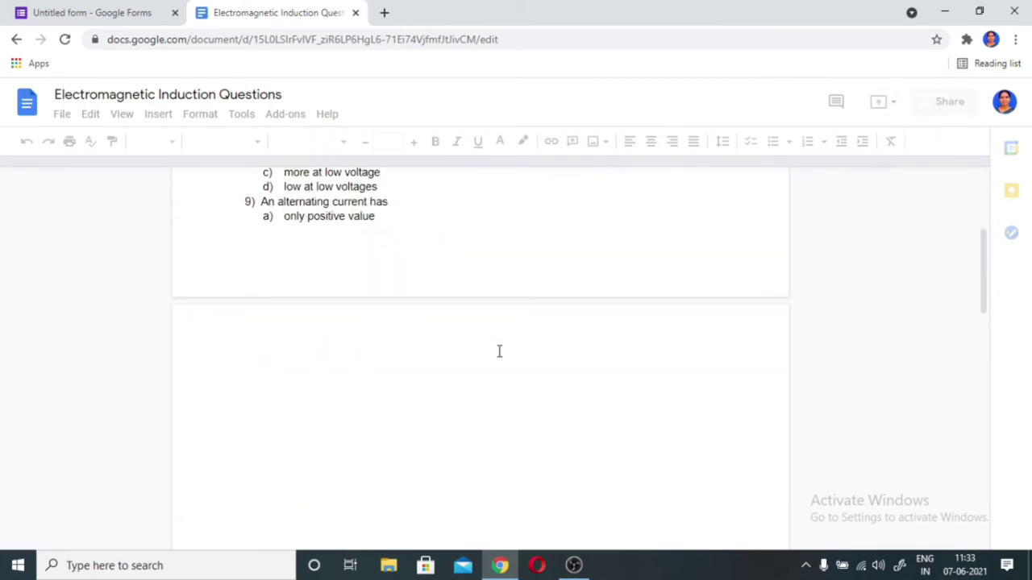
scroll(499, 358, up, 10)
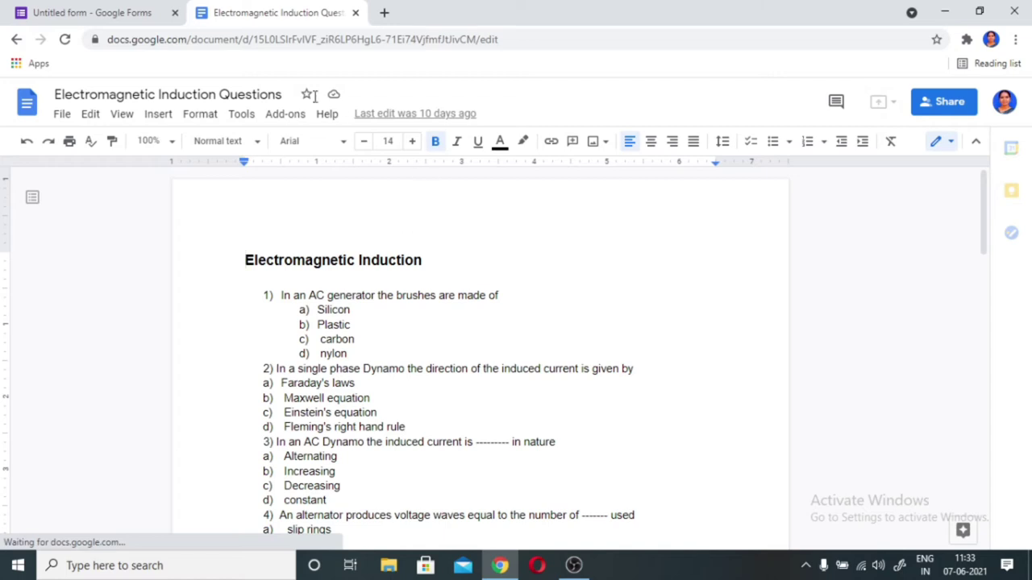
click(396, 297)
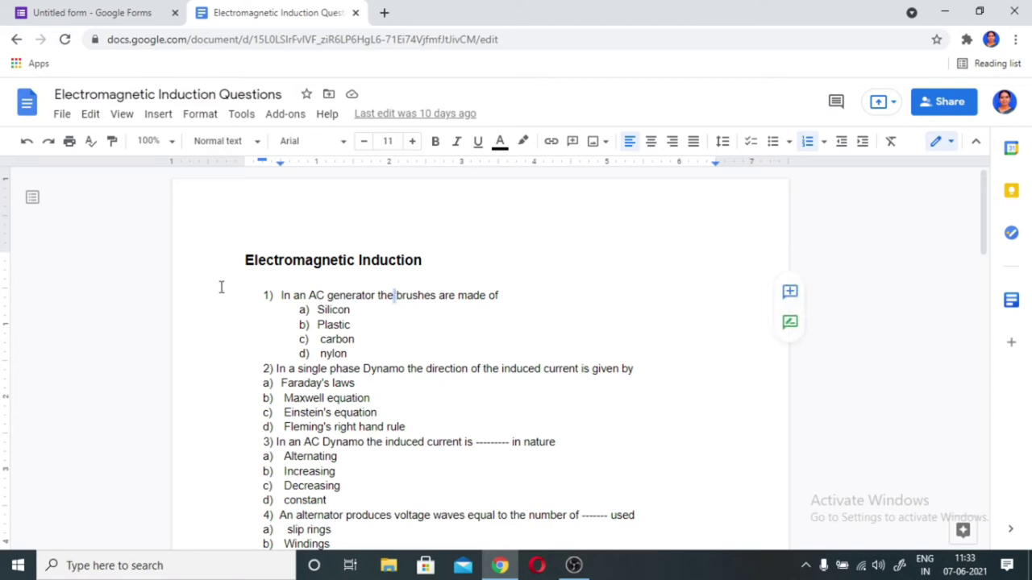
drag(282, 297, 501, 296)
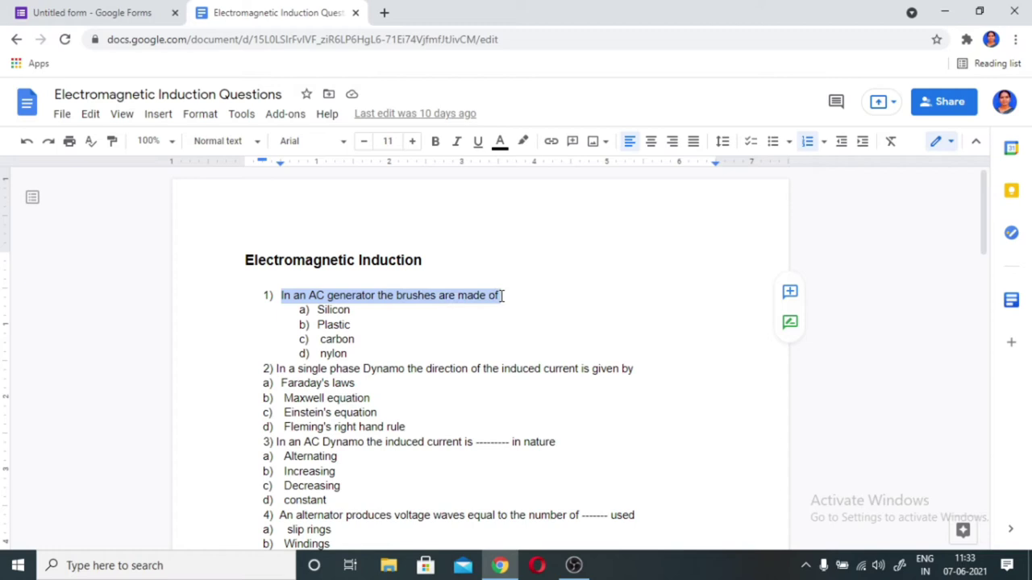
click(420, 319)
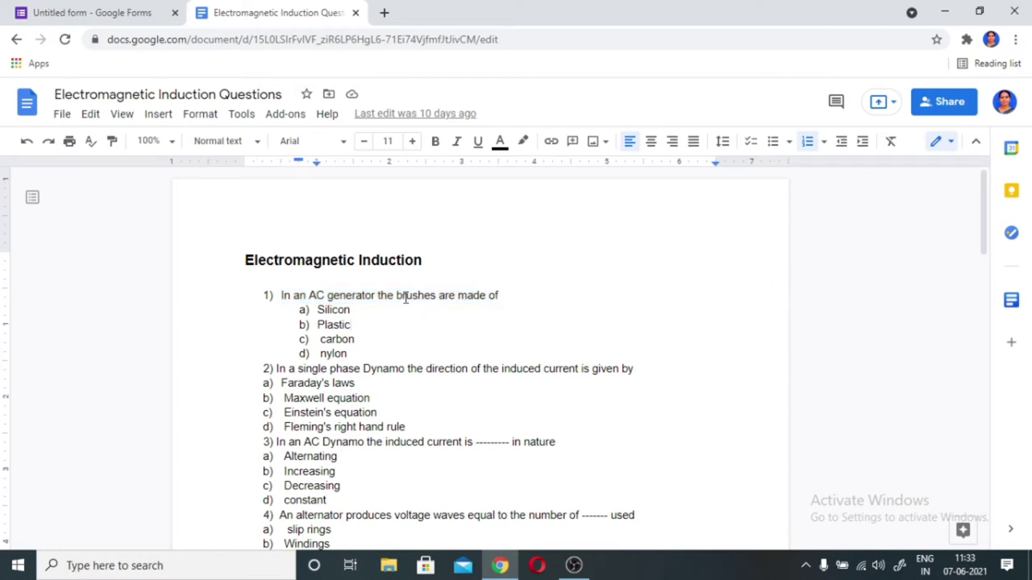
triple_click(405, 298)
key(ctrl+c)
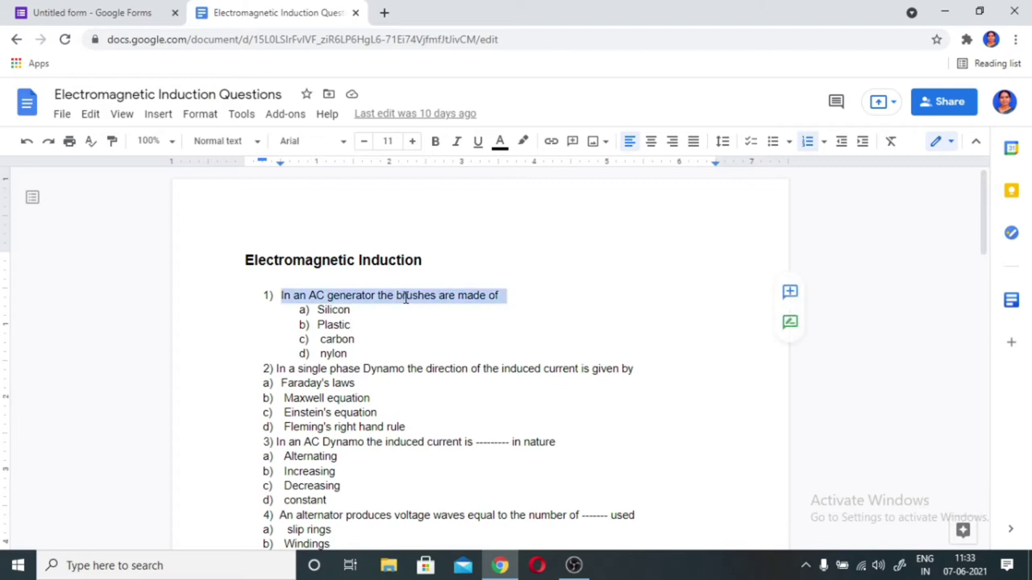
click(72, 17)
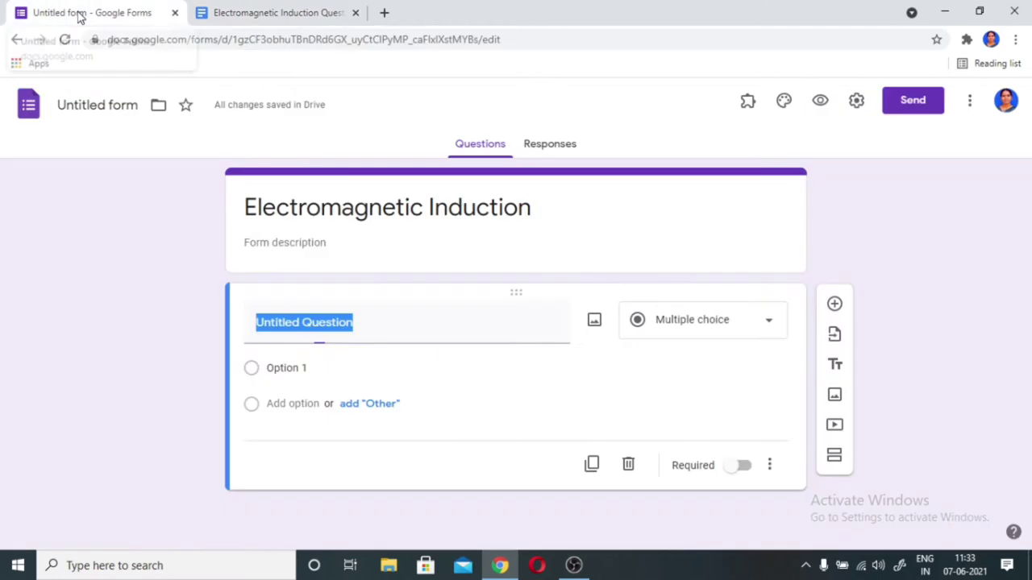
- Paste question 1 as the first question's title and prefix it with '1)'
click(313, 323)
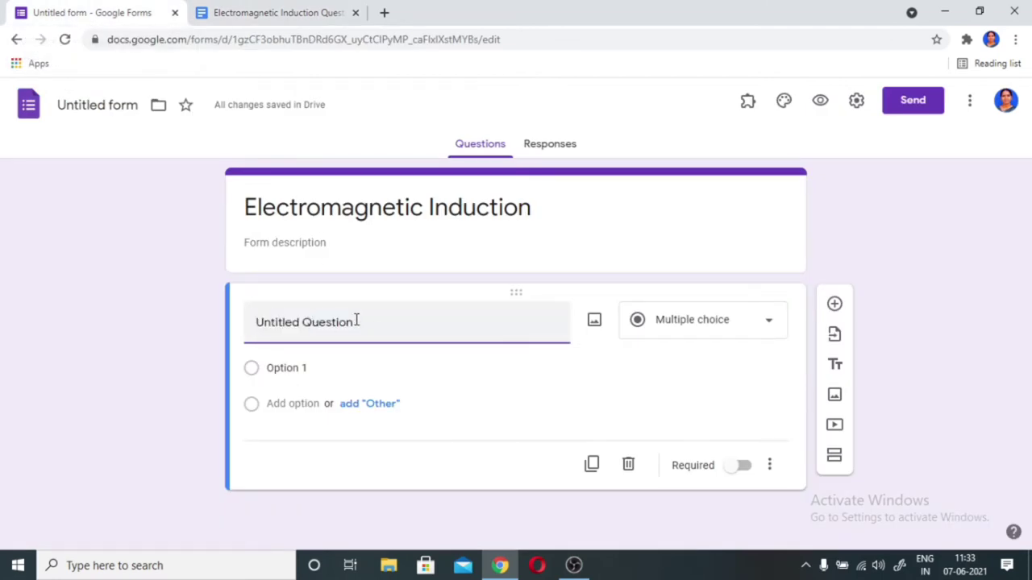
drag(351, 321, 246, 327)
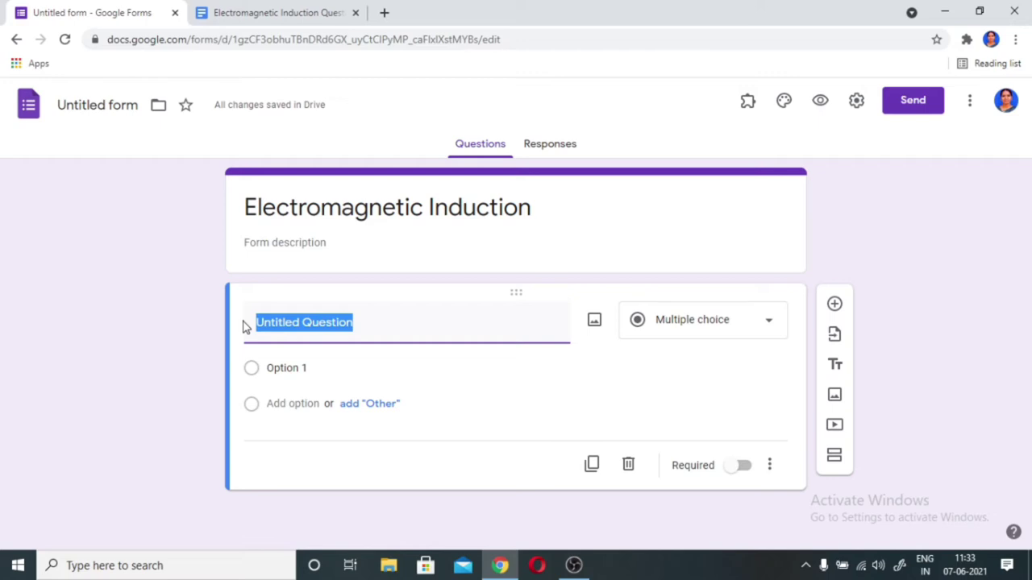
key(ctrl+v)
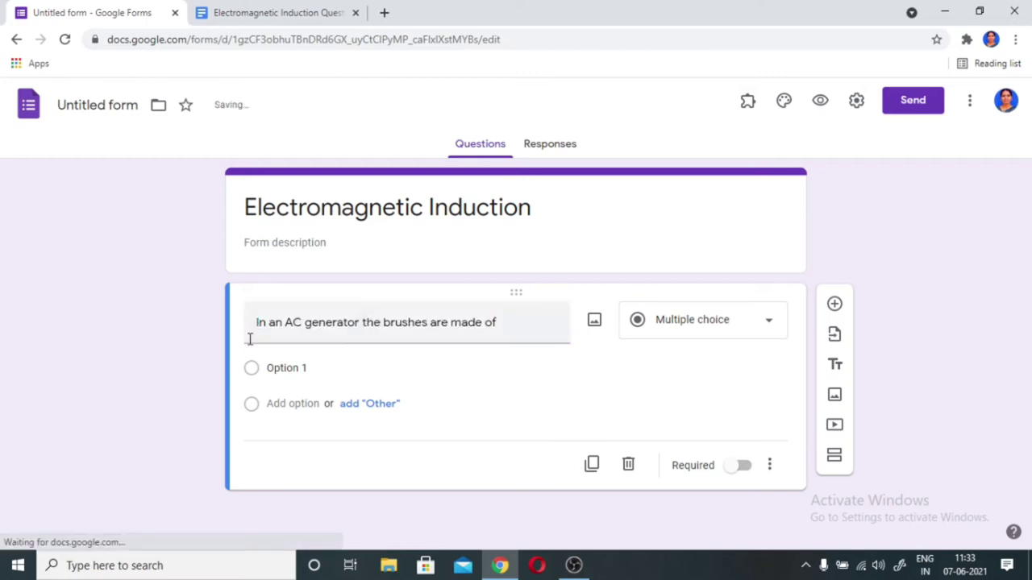
triple_click(252, 323)
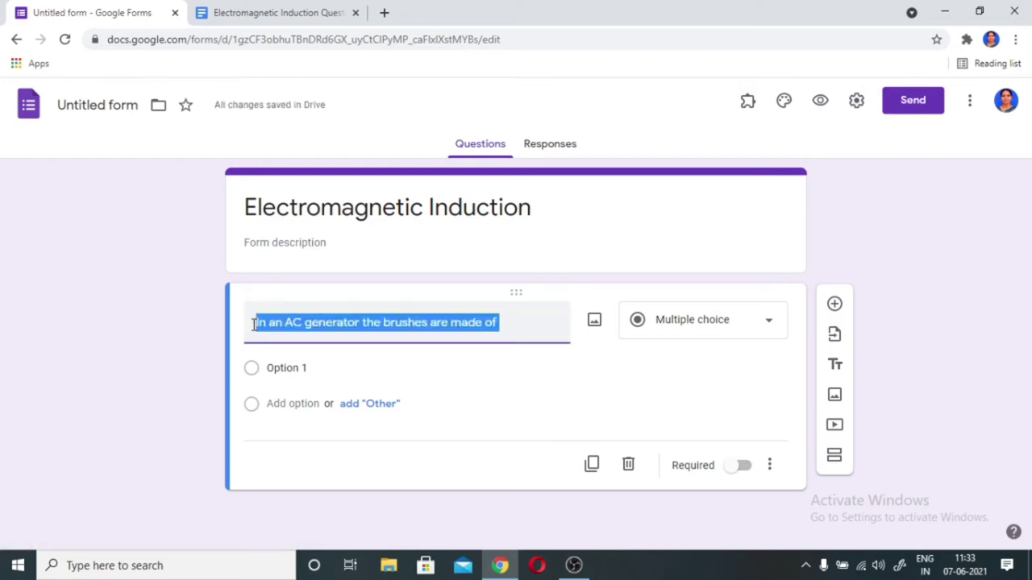
click(252, 323)
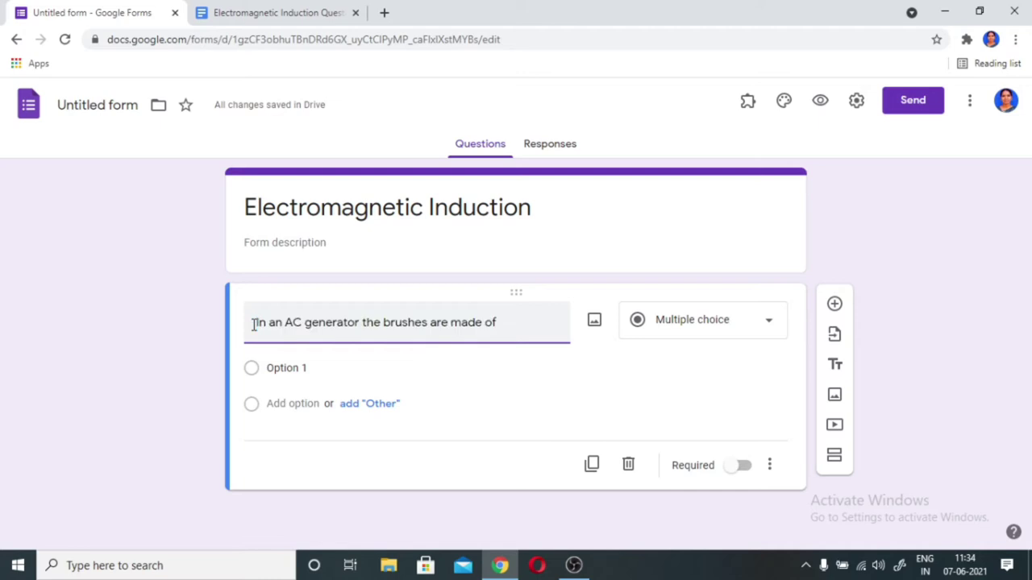
text(1))
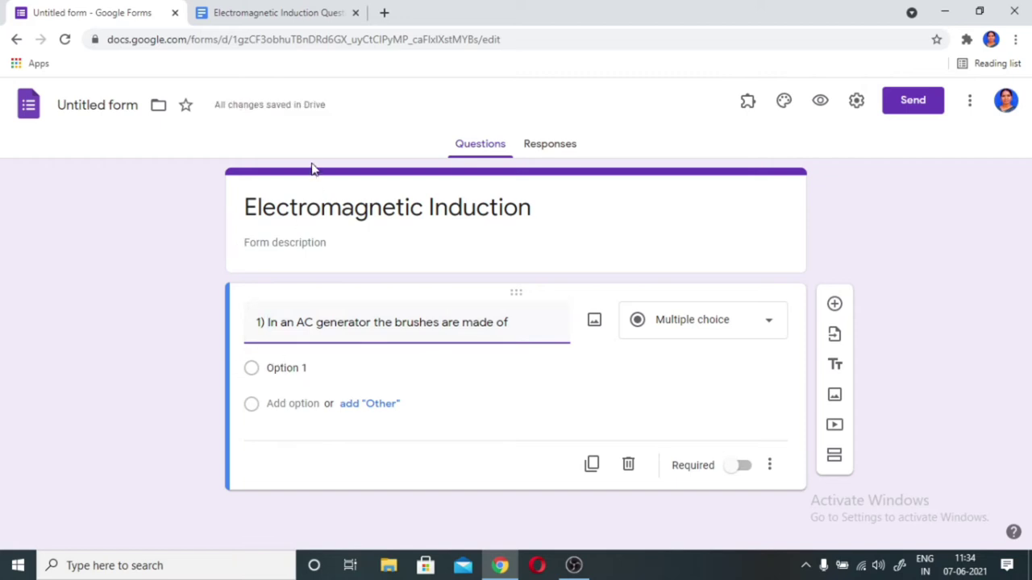
click(299, 15)
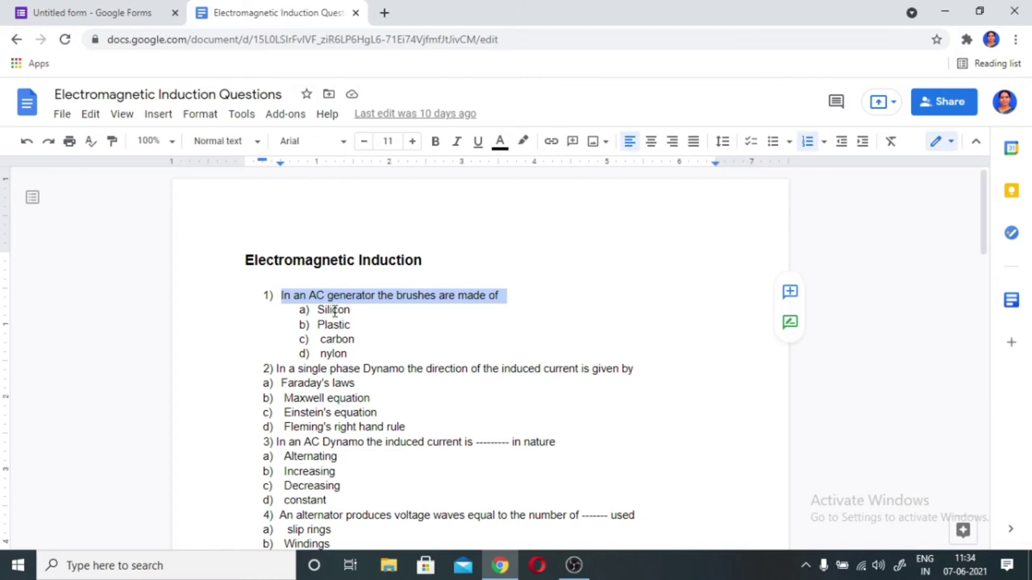
- Replace question 1's Option 1 placeholder with Silicon
double_click(334, 312)
key(ctrl+c)
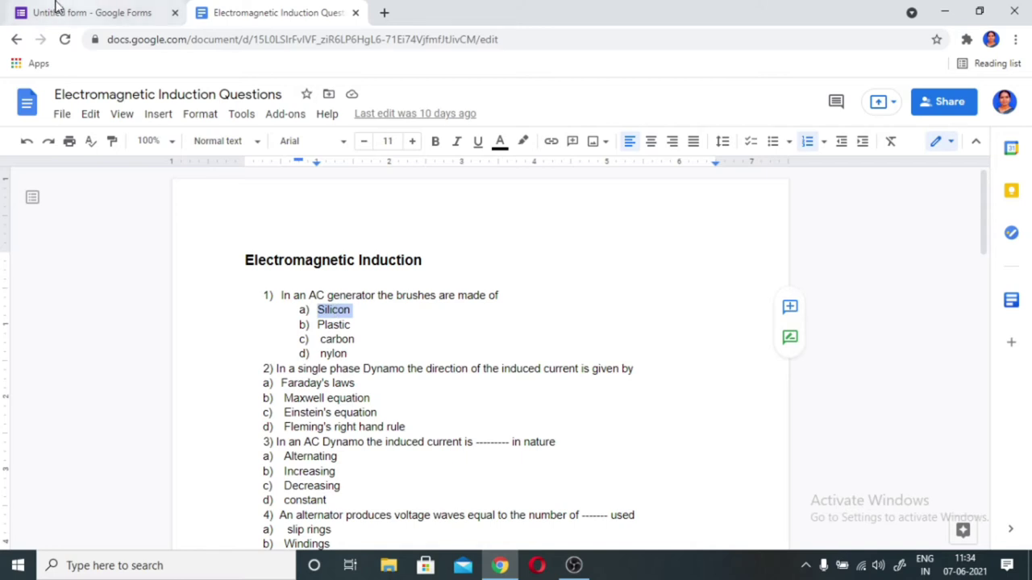
click(87, 14)
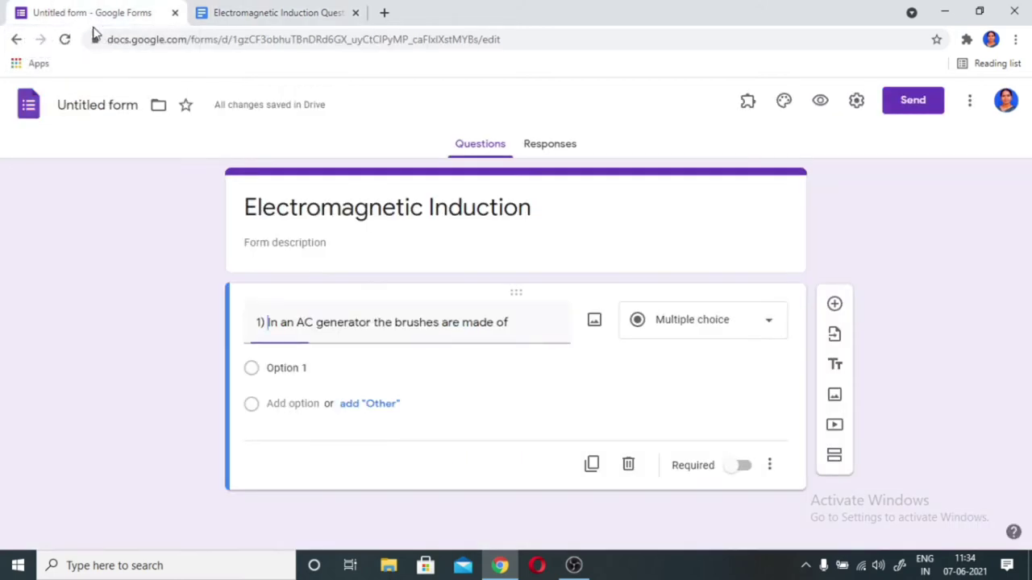
click(287, 368)
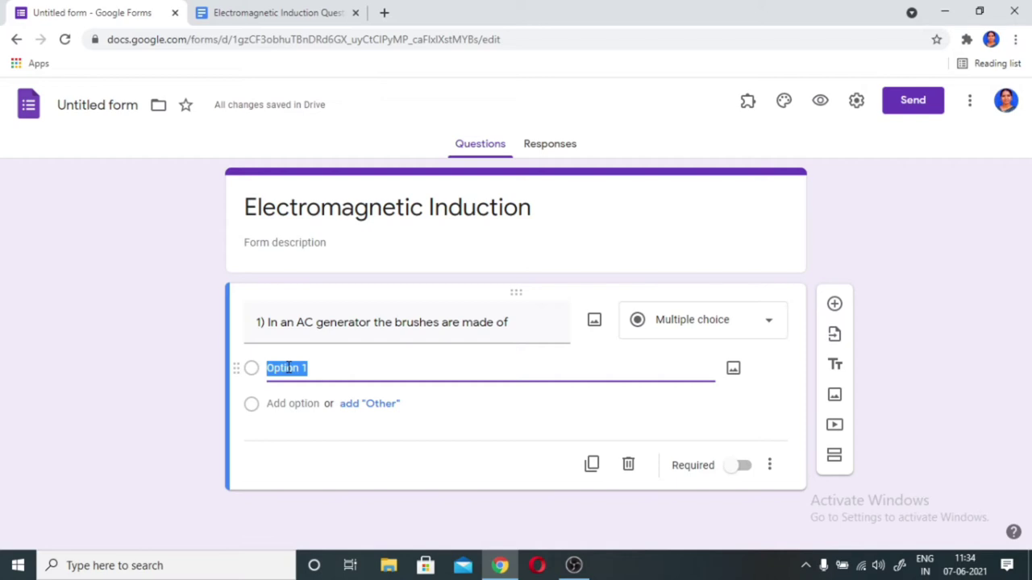
key(ctrl+v)
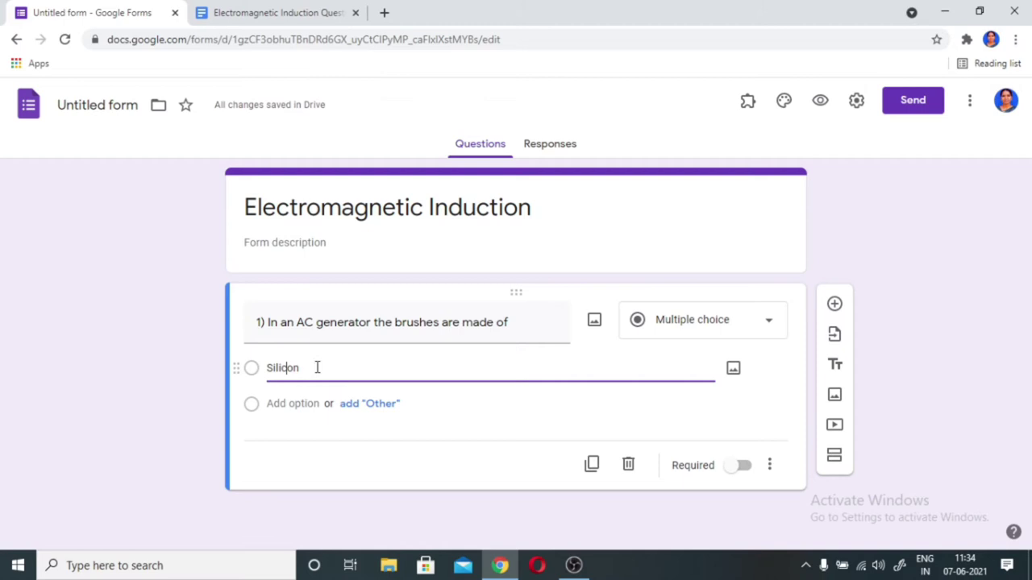
key(BackSpace)
key(BackSpace)
key(BackSpace)
key(BackSpace)
key(BackSpace)
key(BackSpace)
key(BackSpace)
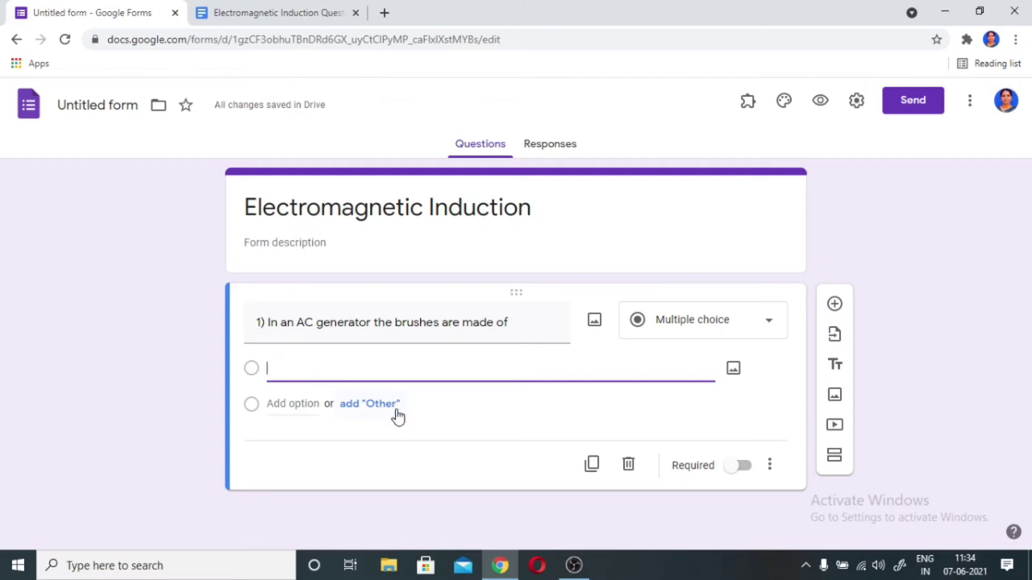
click(392, 407)
click(283, 369)
click(278, 367)
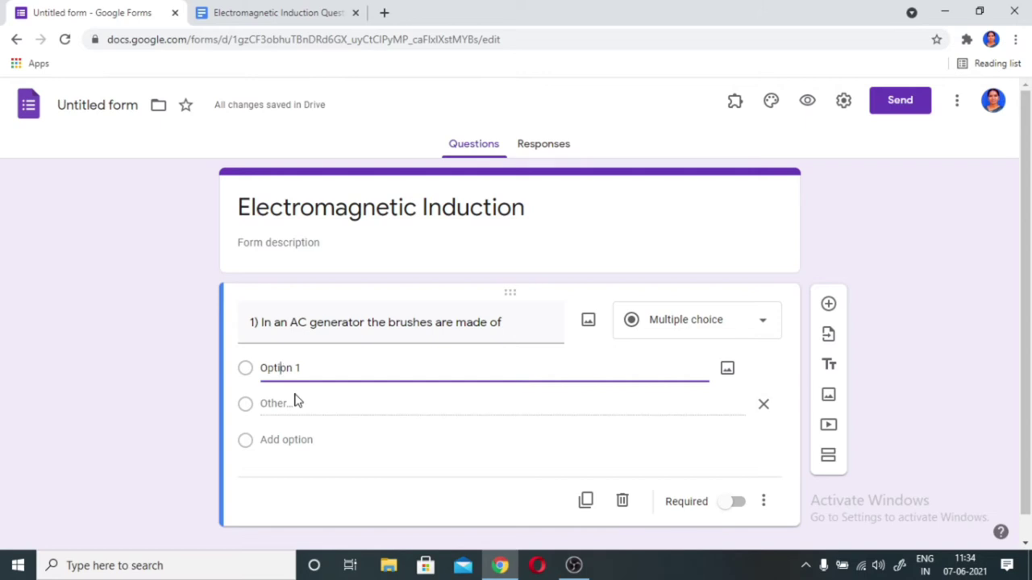
key(ctrl+v)
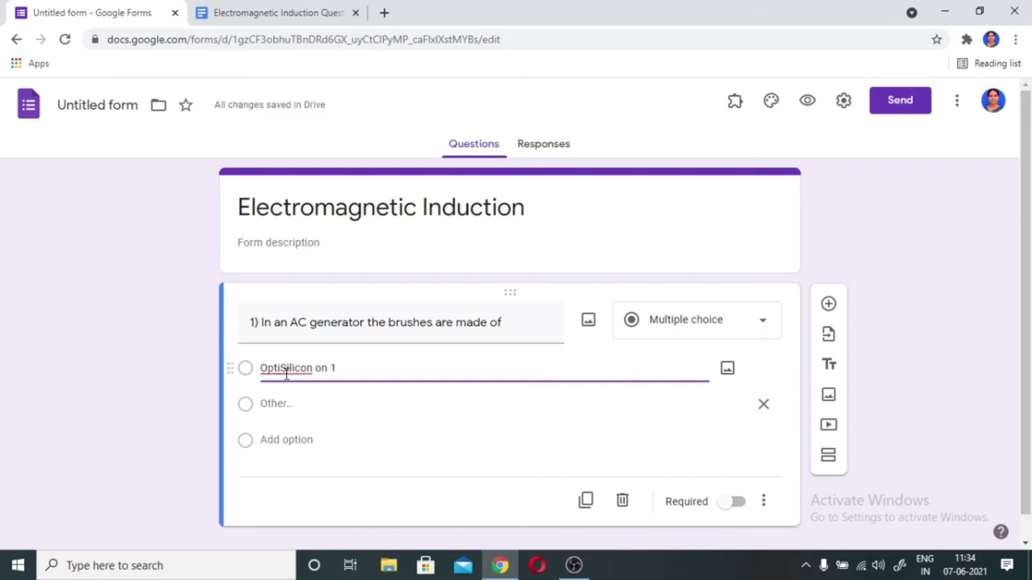
click(350, 370)
key(BackSpace)
key(BackSpace)
key(BackSpace)
key(BackSpace)
key(BackSpace)
key(BackSpace)
key(BackSpace)
key(BackSpace)
key(BackSpace)
key(BackSpace)
key(BackSpace)
key(BackSpace)
key(BackSpace)
key(BackSpace)
key(BackSpace)
key(BackSpace)
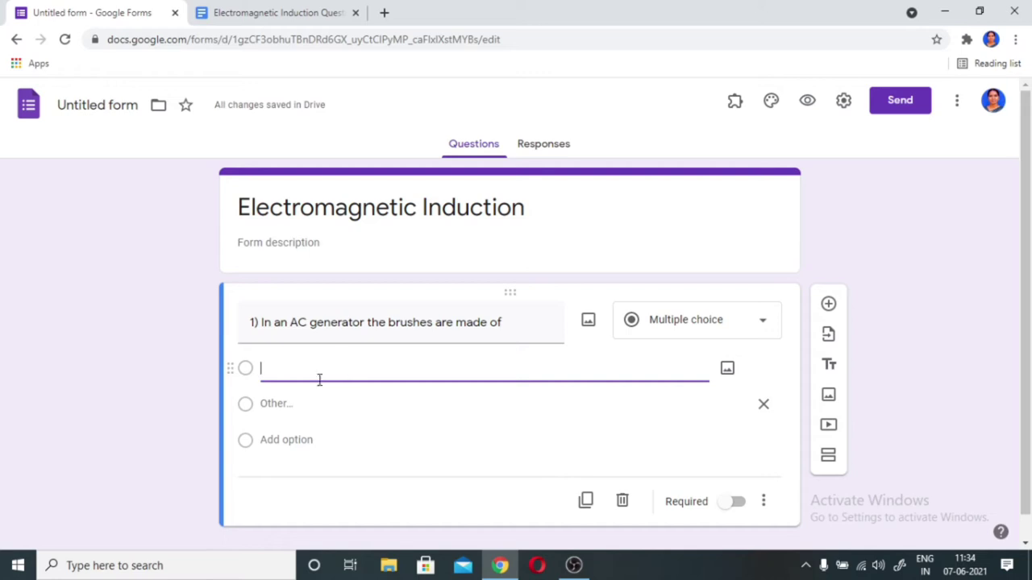
click(319, 380)
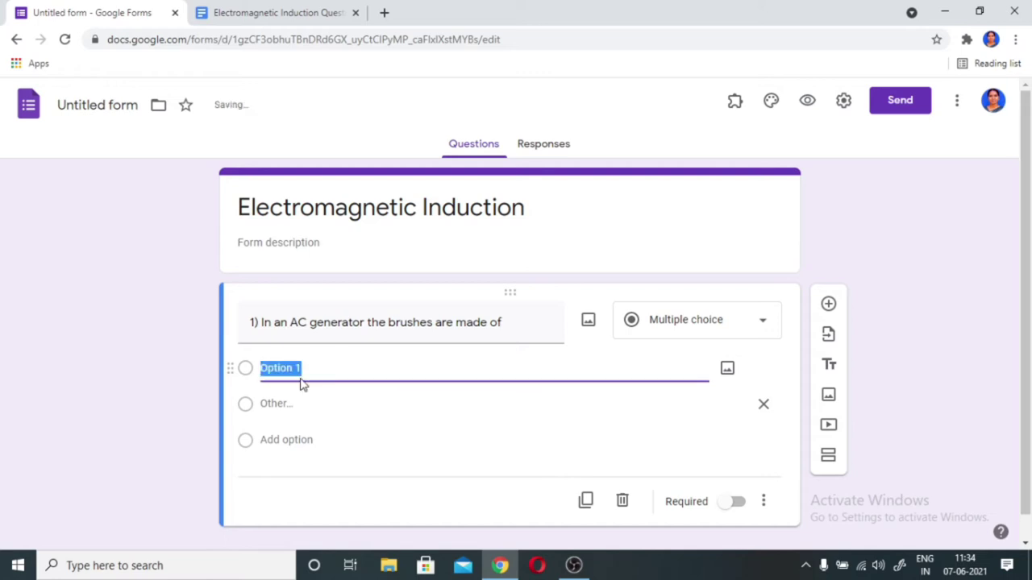
text(Silicon)
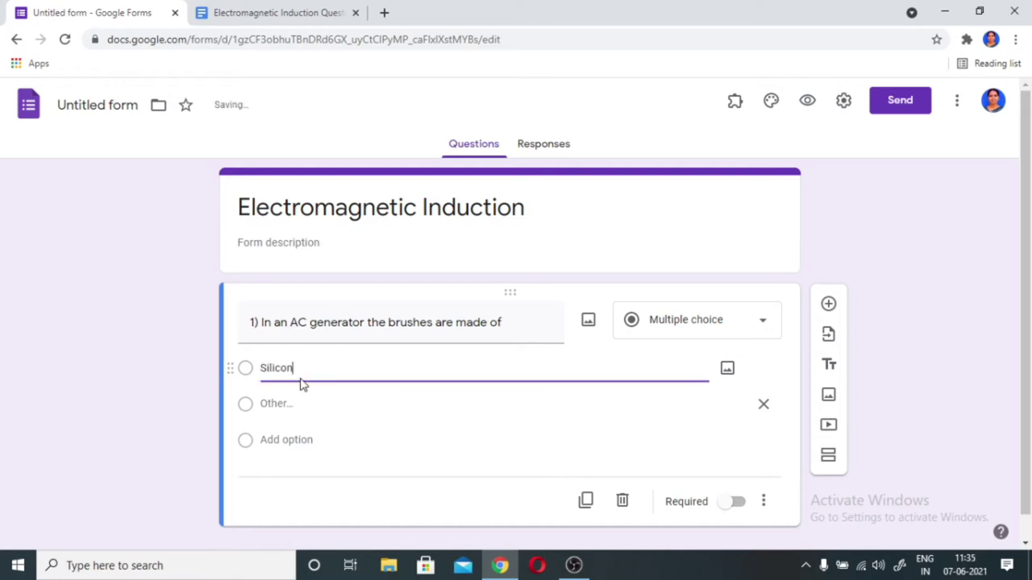
key(BackSpace)
key(BackSpace)
key(BackSpace)
key(BackSpace)
key(BackSpace)
key(BackSpace)
key(BackSpace)
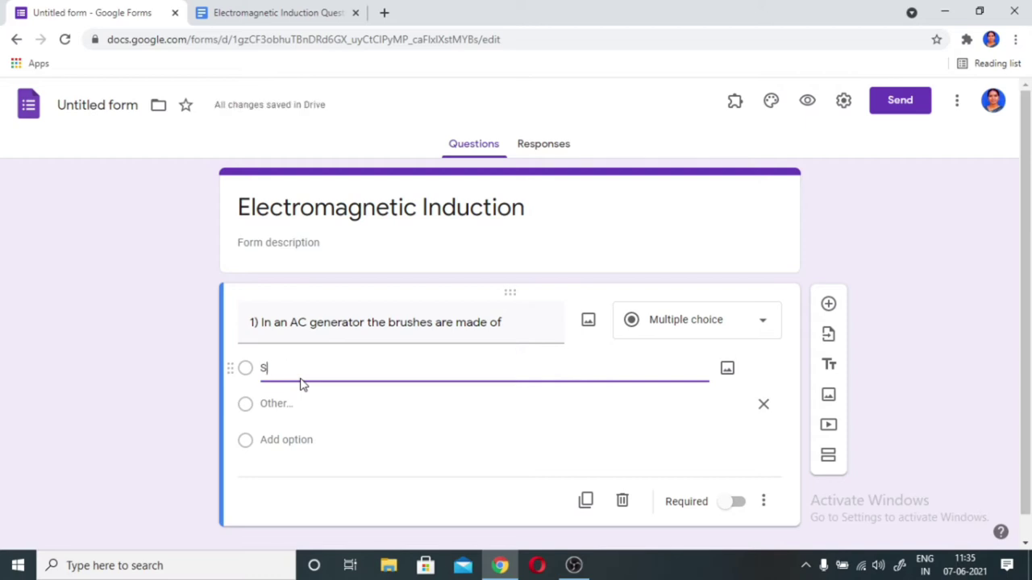
click(304, 431)
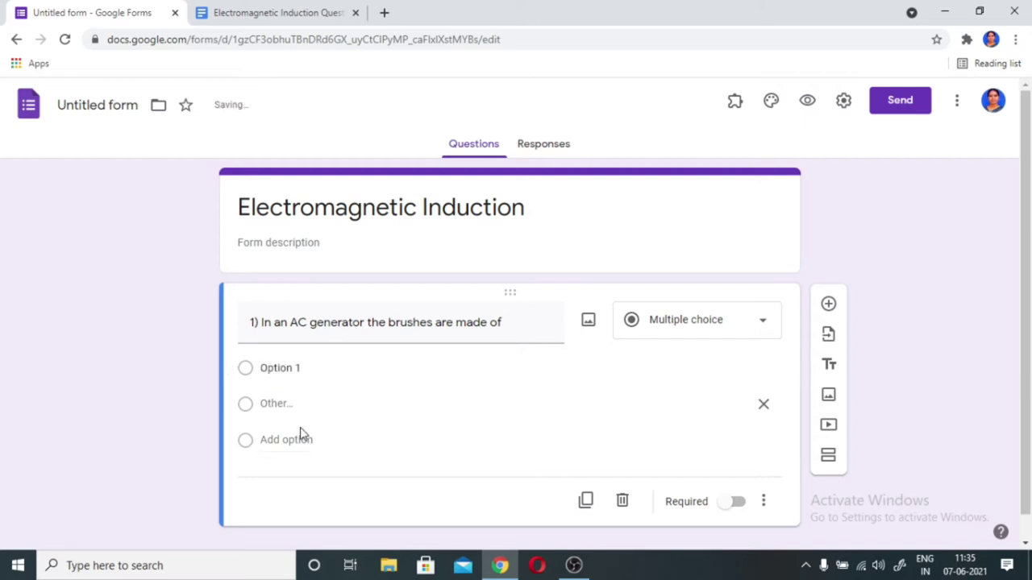
click(307, 368)
click(307, 369)
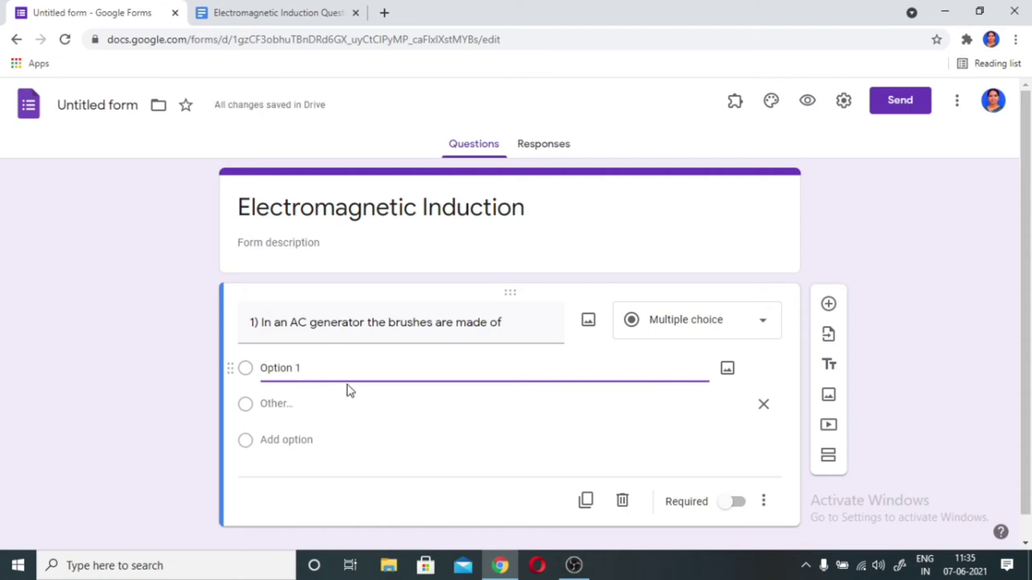
key(BackSpace)
key(BackSpace)
key(BackSpace)
key(BackSpace)
key(BackSpace)
key(BackSpace)
key(BackSpace)
key(BackSpace)
text(Silicon)
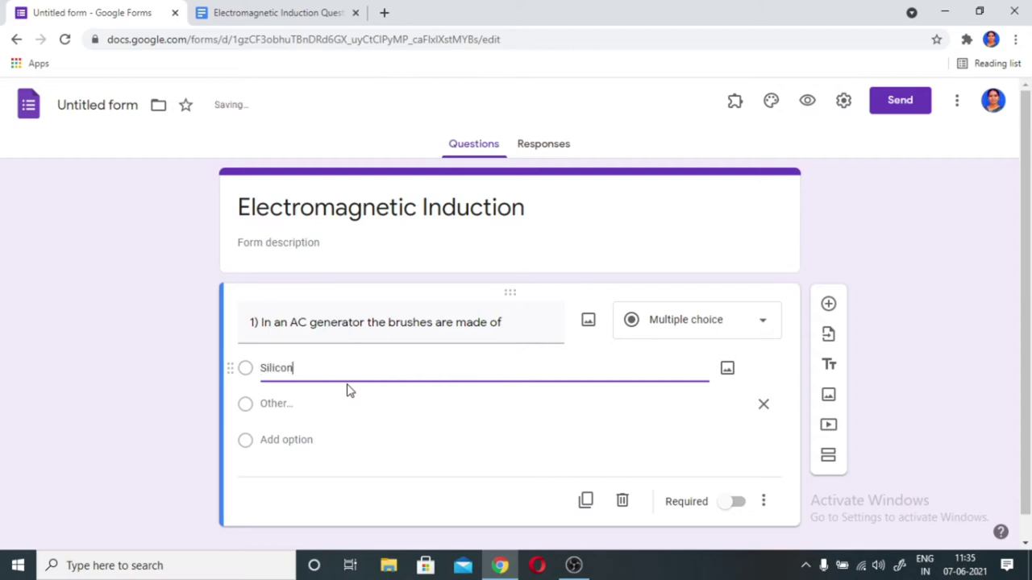
click(283, 416)
- Add Plastic, copied from the document, as the second option
click(383, 372)
key(Return)
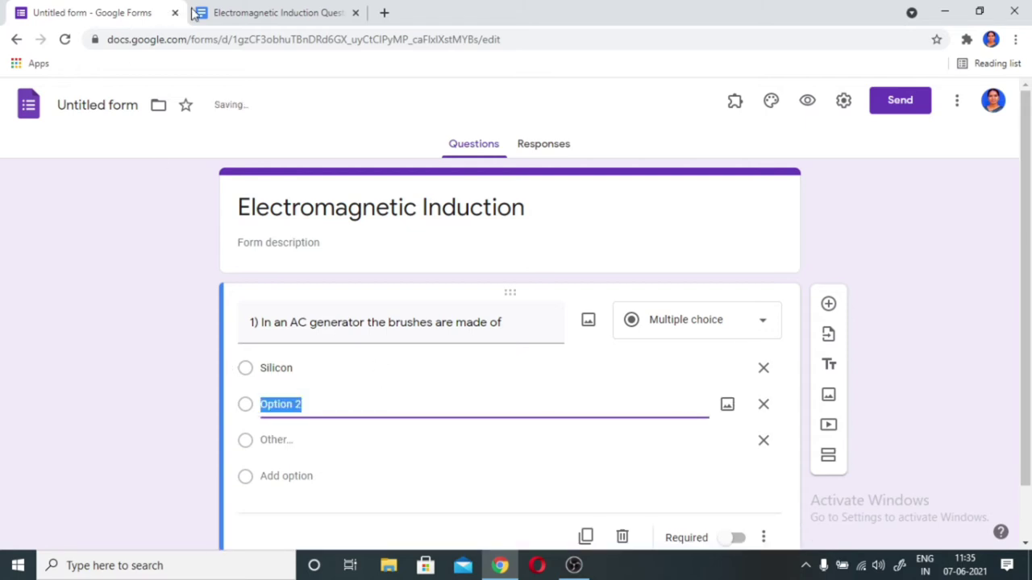
click(272, 13)
double_click(337, 324)
key(ctrl+c)
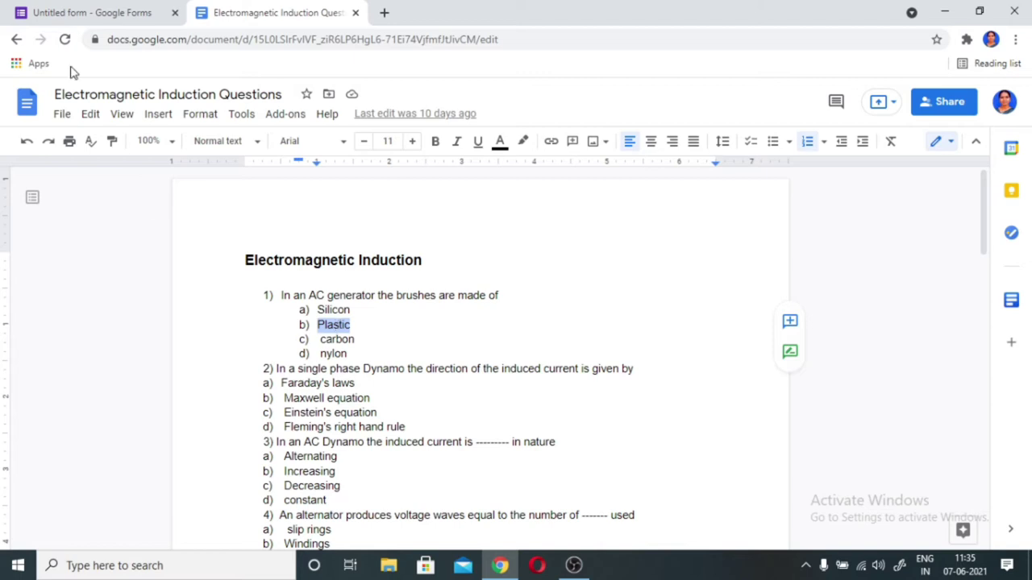
click(44, 13)
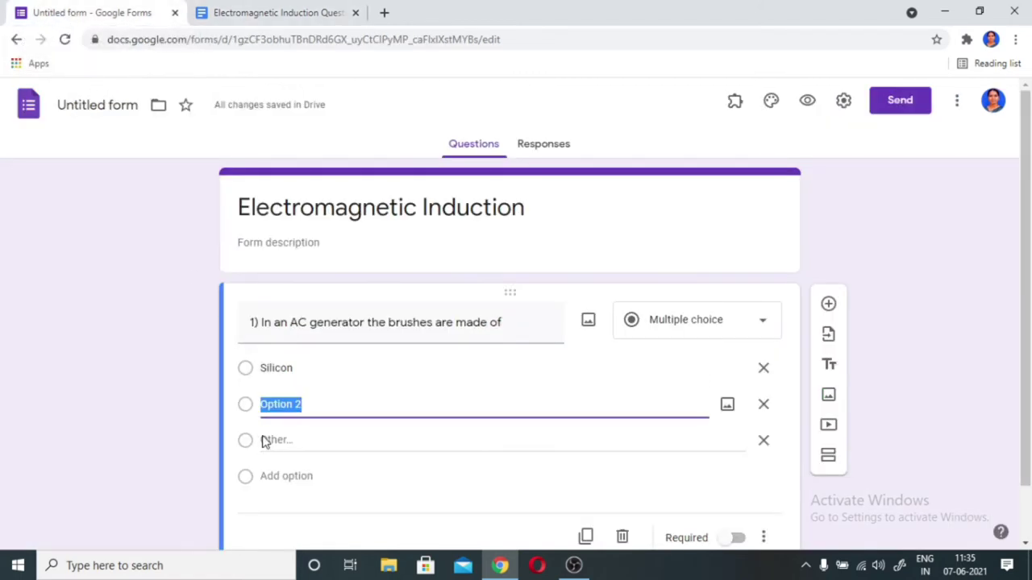
key(ctrl+v)
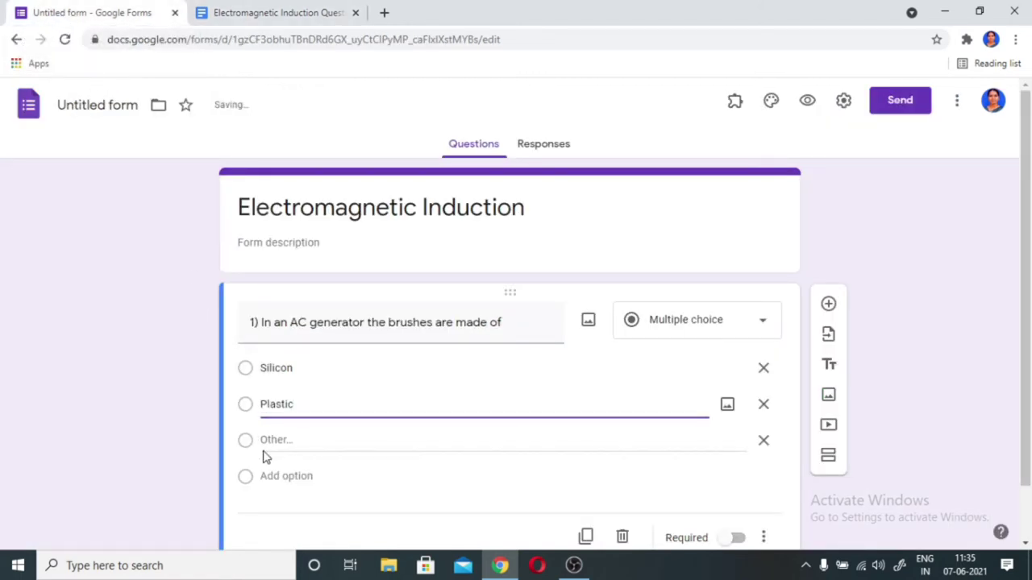
- Add carbon as the third option
key(Return)
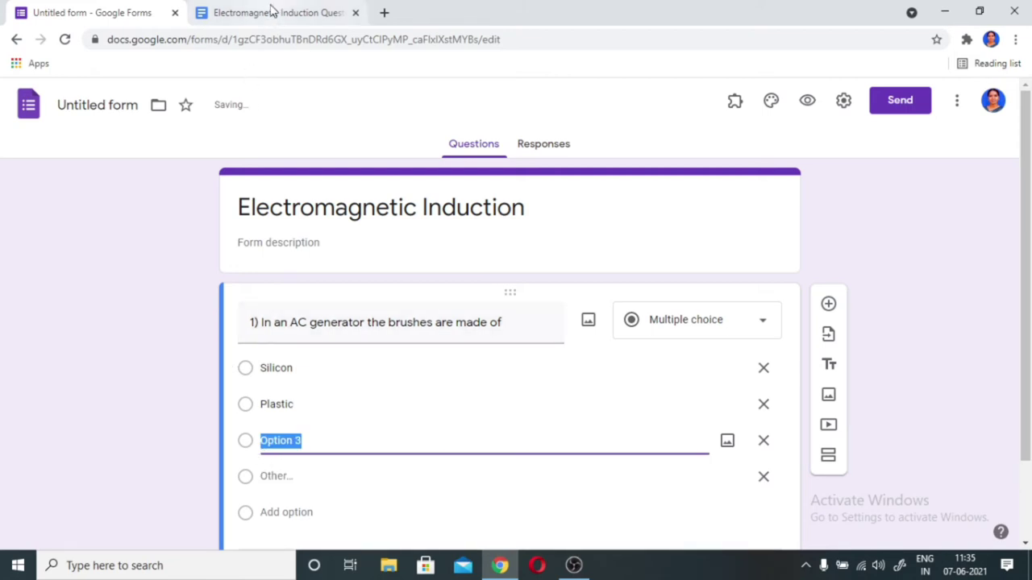
click(272, 12)
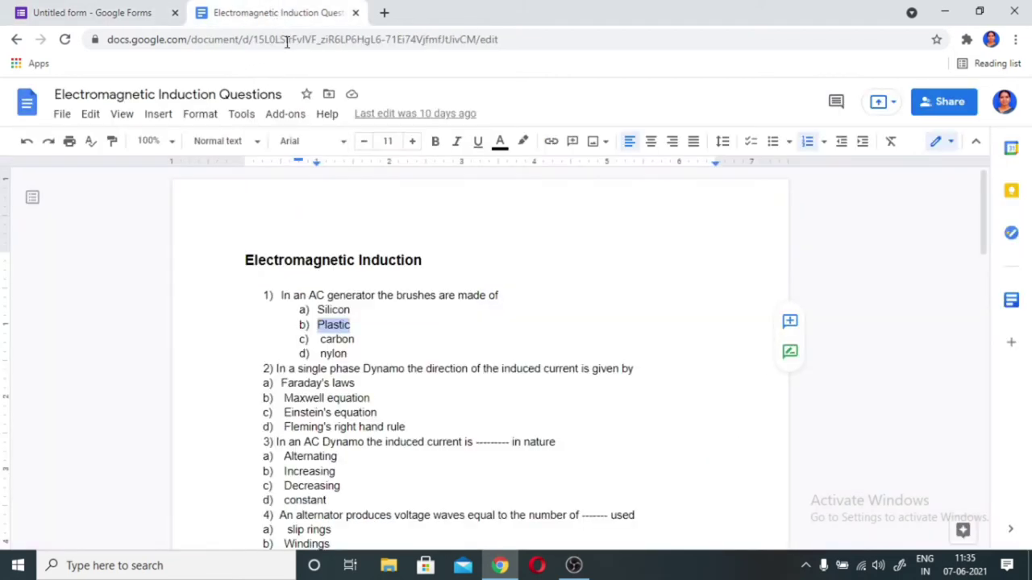
double_click(340, 339)
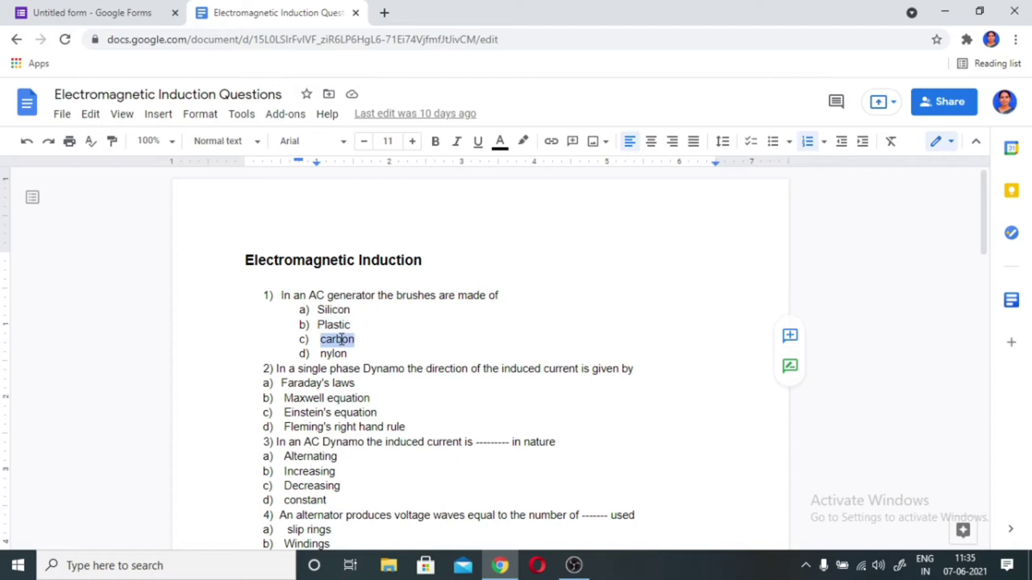
click(120, 12)
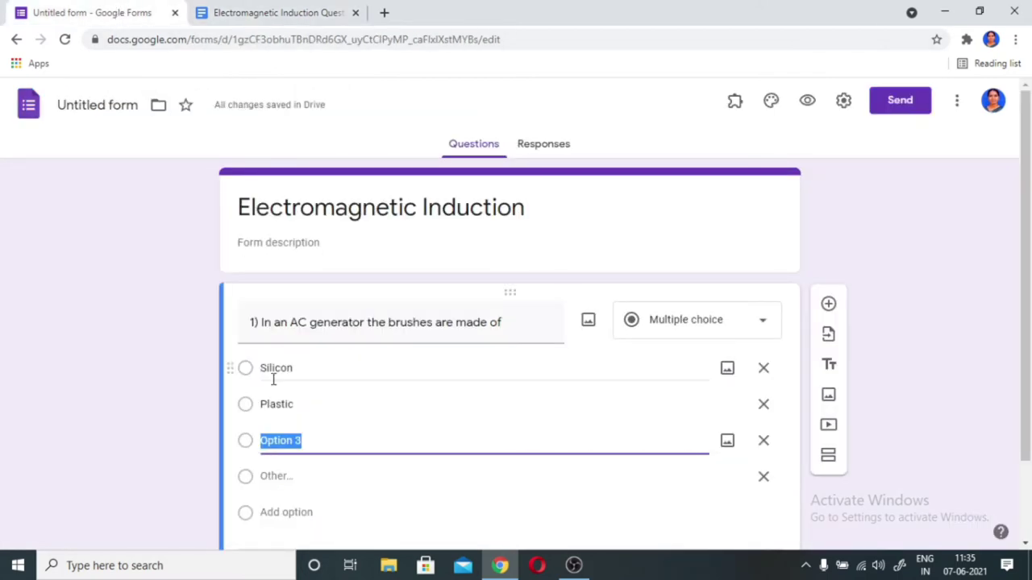
text(carbon)
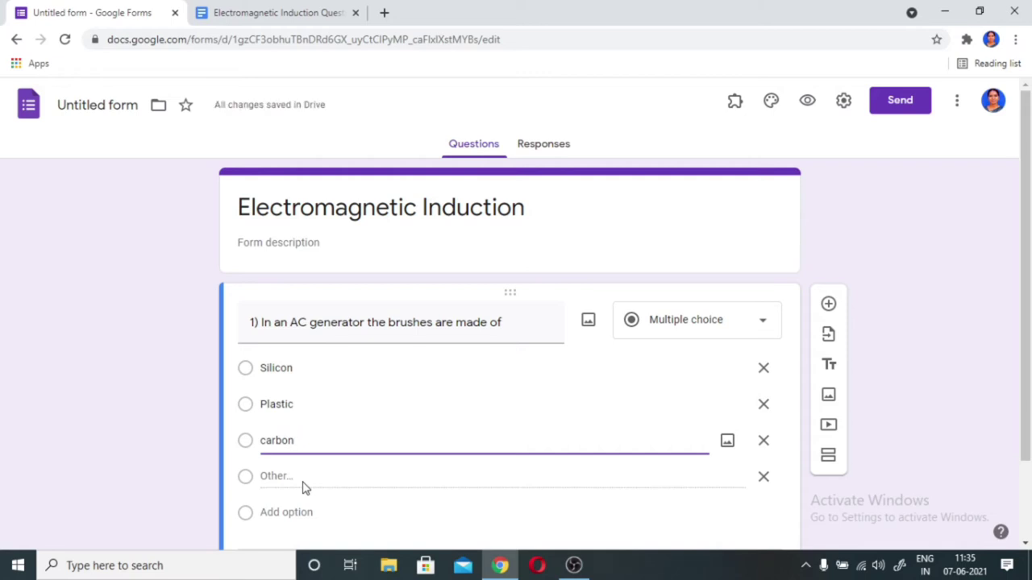
- Add nylon as the fourth option and remove the Other choice
key(Return)
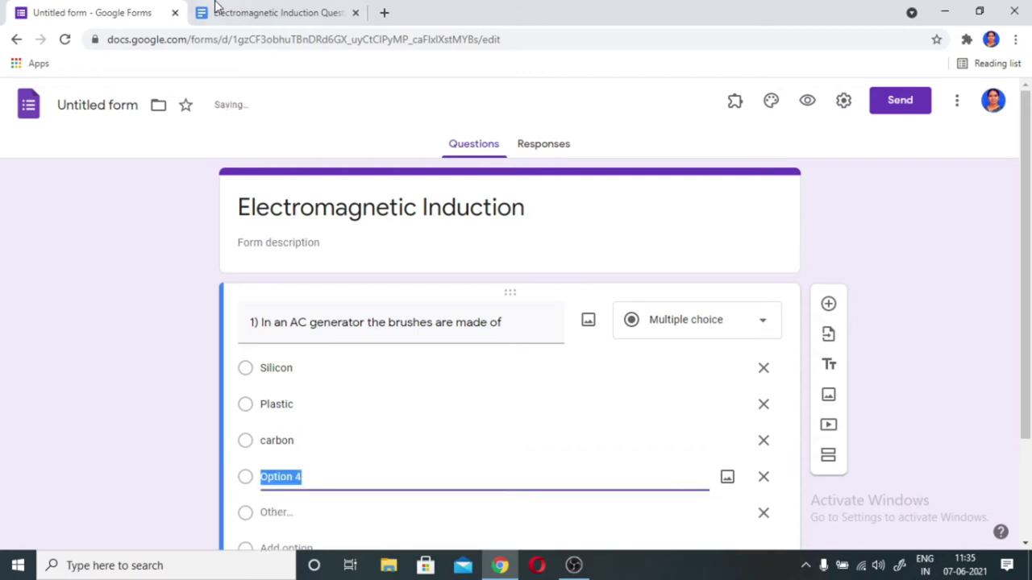
click(278, 13)
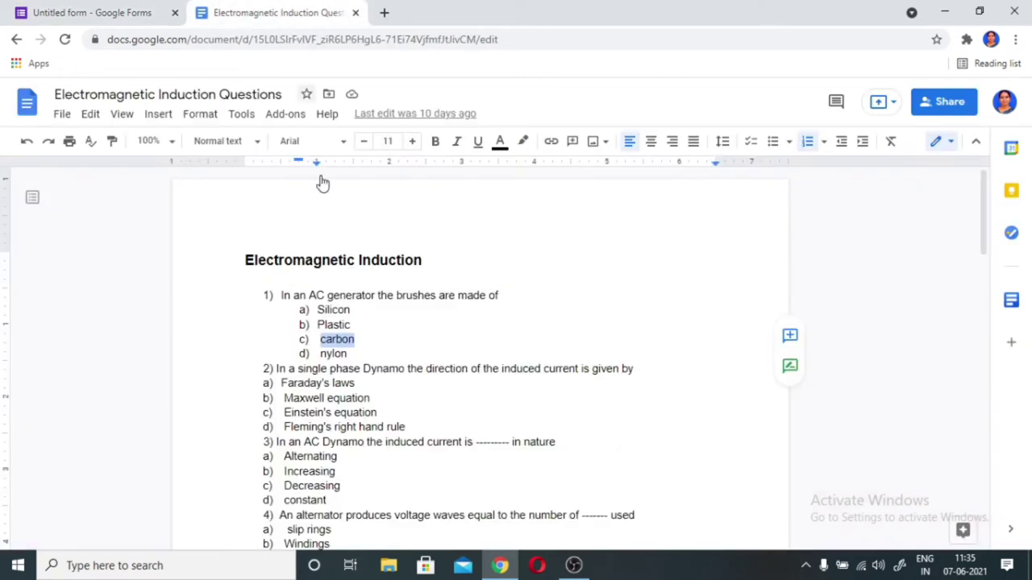
double_click(333, 353)
key(ctrl+c)
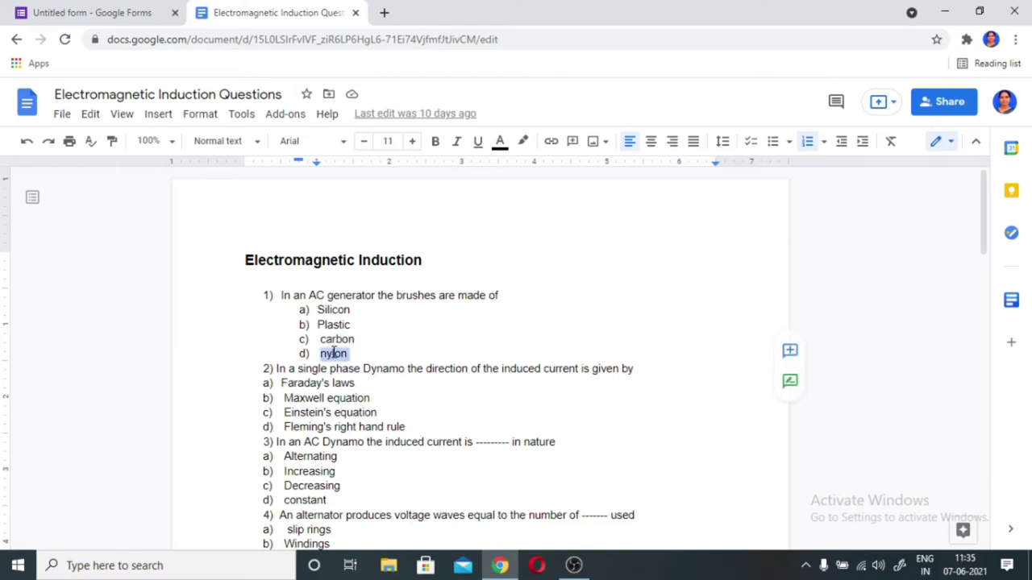
click(135, 17)
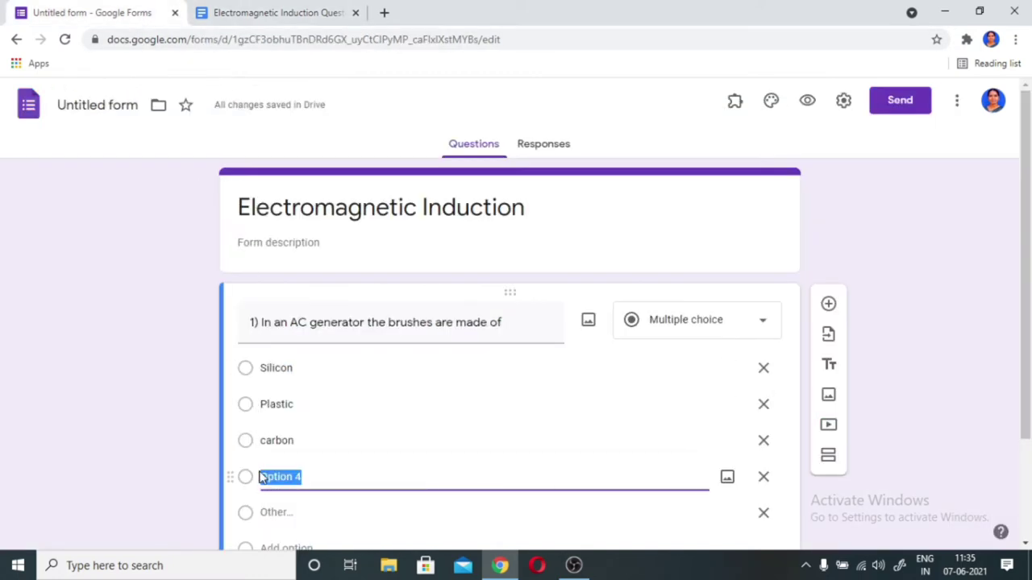
key(ctrl+v)
scroll(362, 502, down, 2)
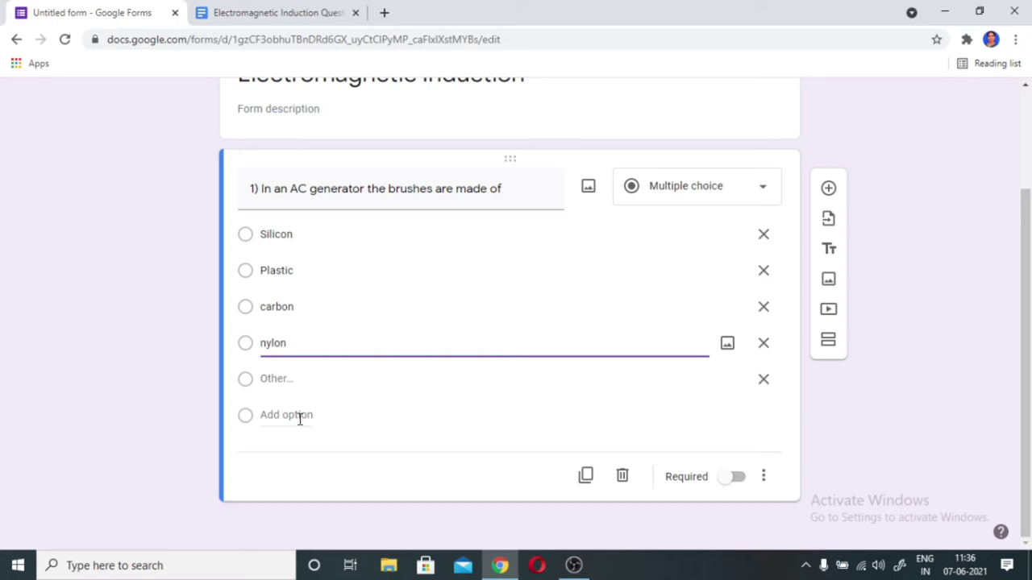
key(ctrl+z)
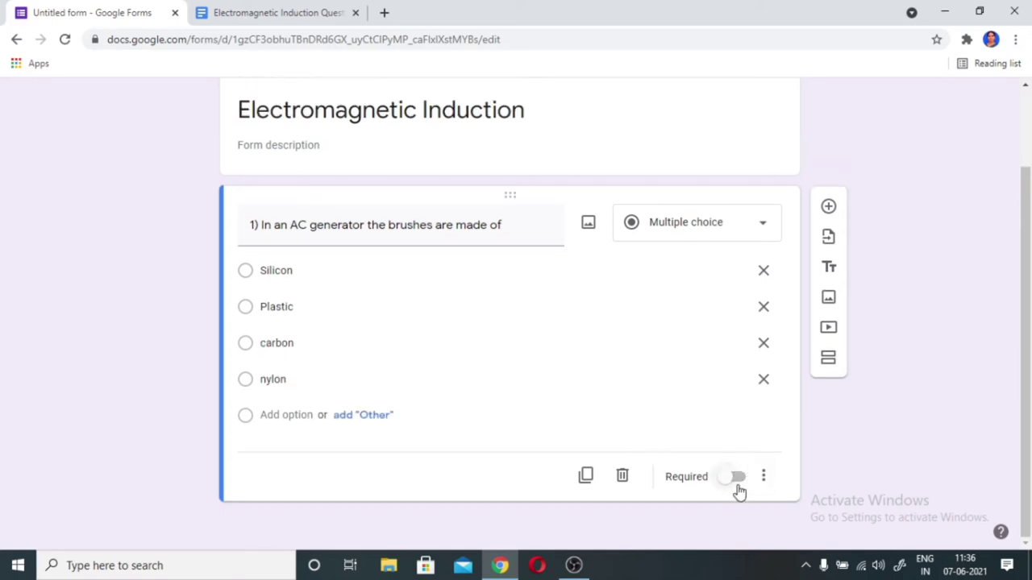
- Make question 1 required with shuffled option order, then add a new question
click(749, 480)
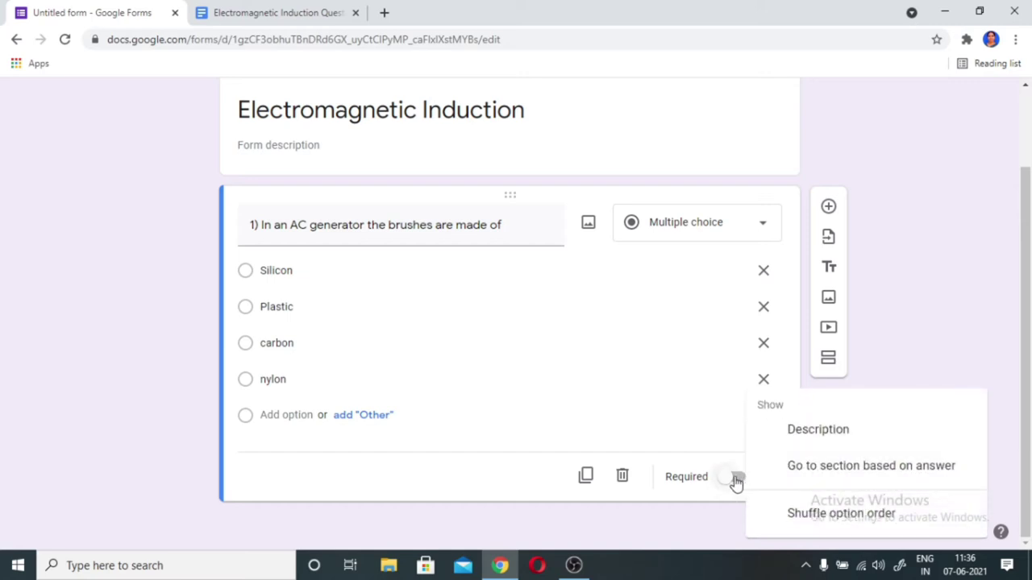
click(733, 482)
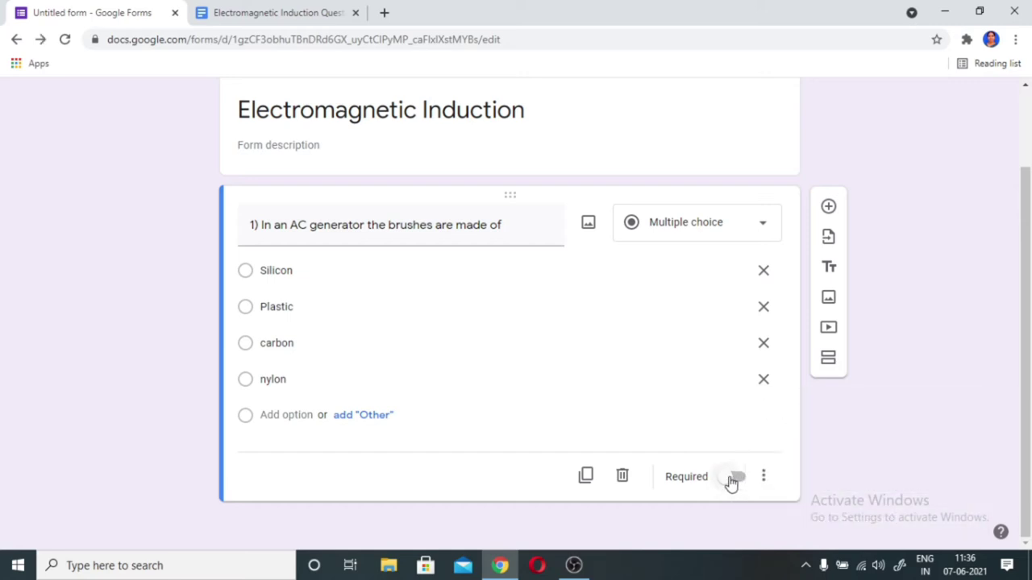
click(740, 482)
click(764, 479)
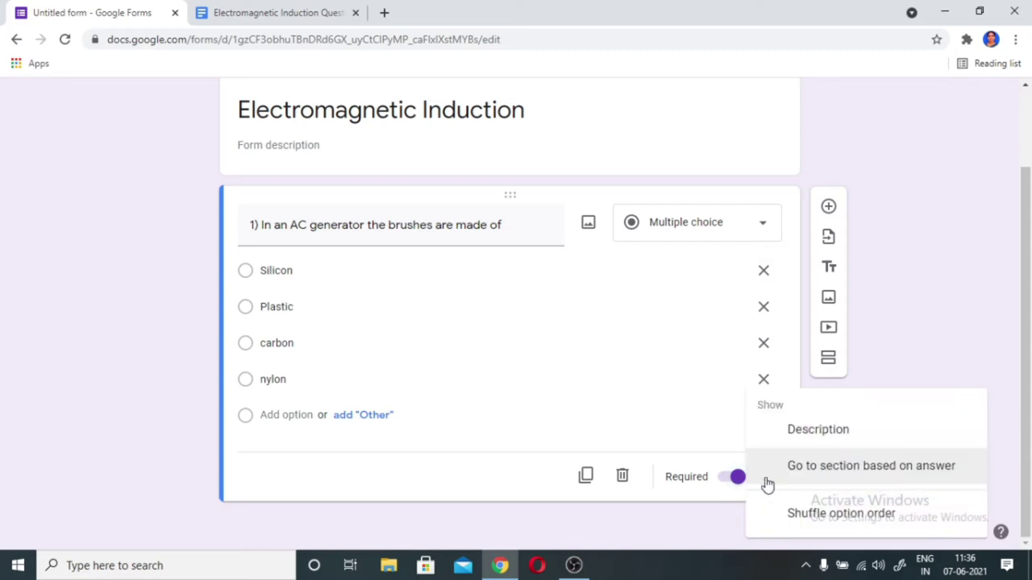
click(821, 518)
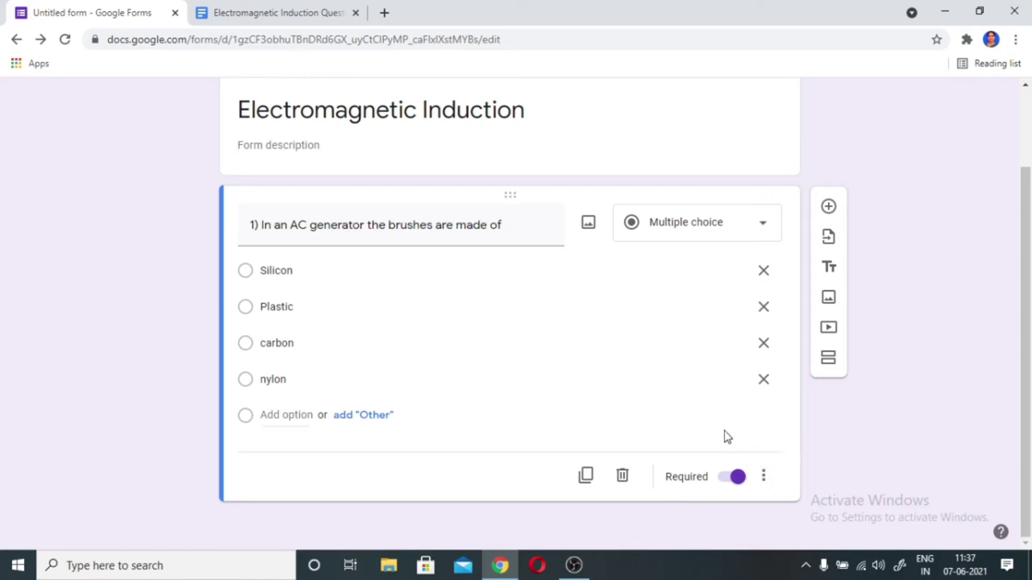
click(828, 207)
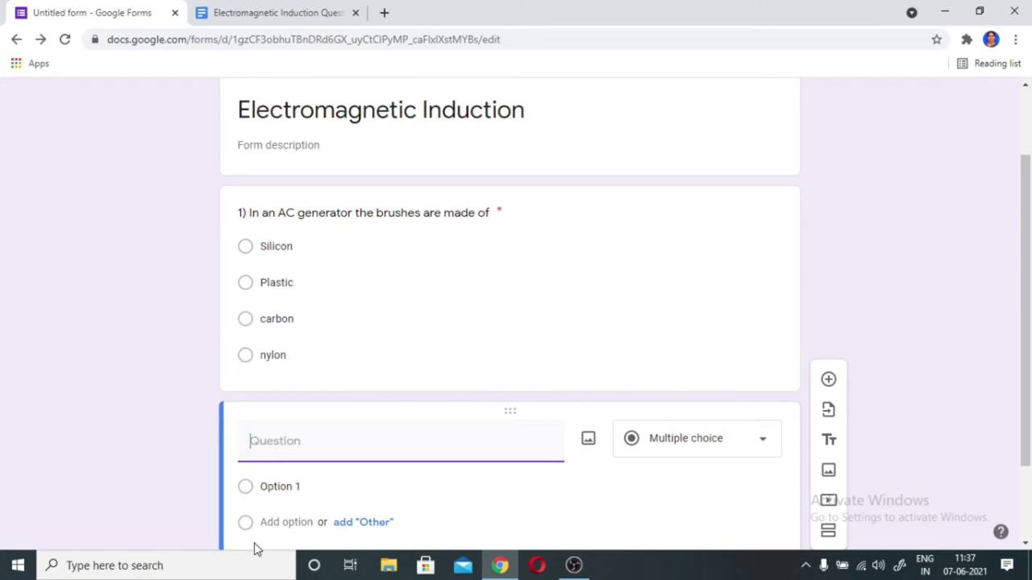
- Paste question 2's line from the document as the new question's text
key(ctrl+Tab)
triple_click(520, 367)
key(ctrl+c)
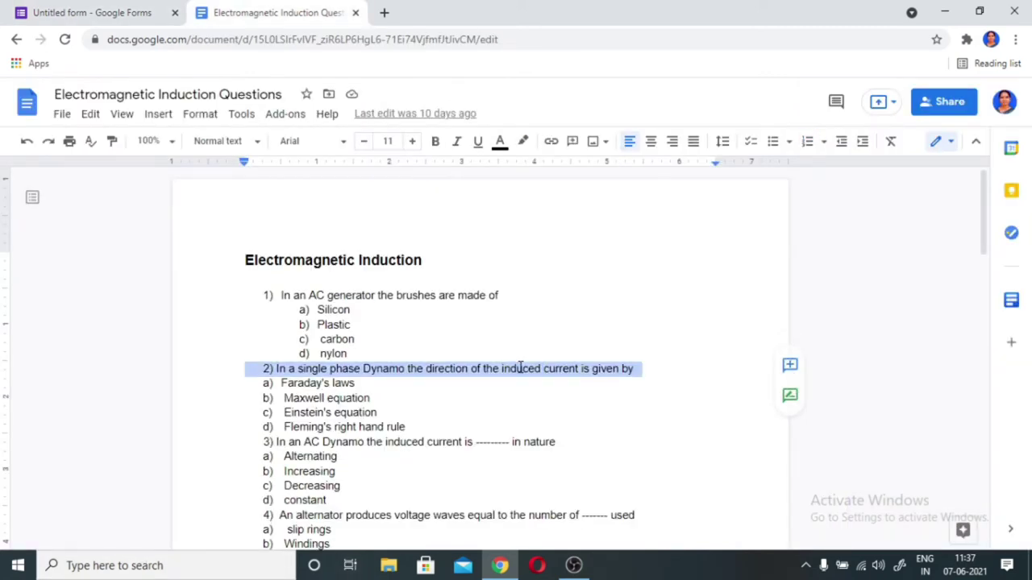
click(60, 15)
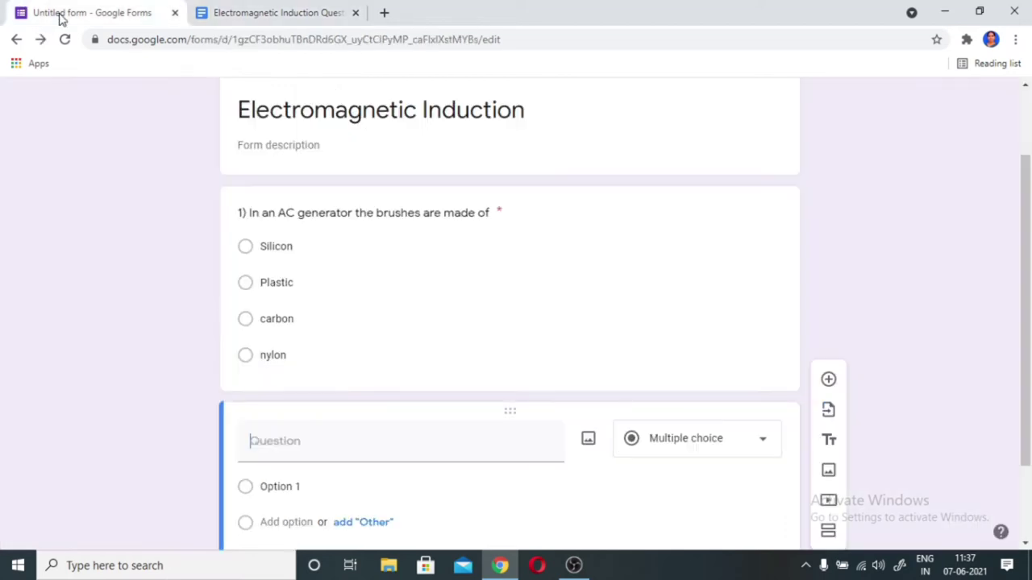
click(253, 439)
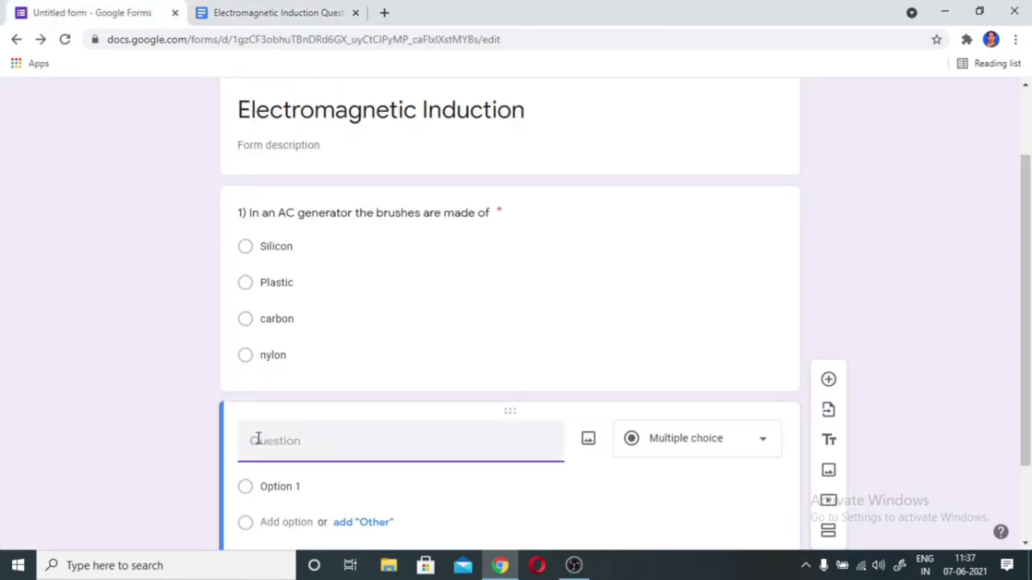
key(ctrl+v)
scroll(295, 452, down, 1)
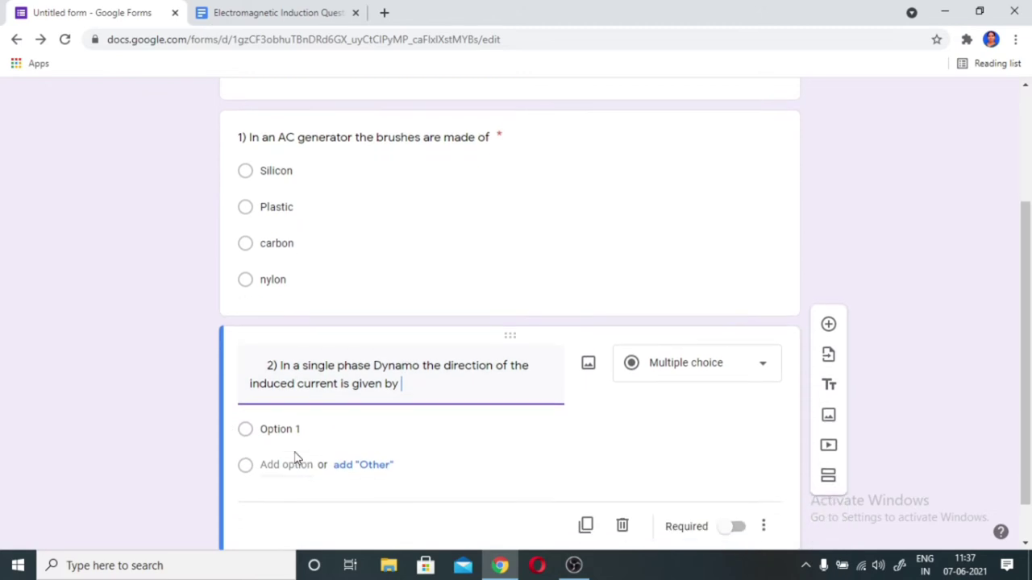
click(276, 12)
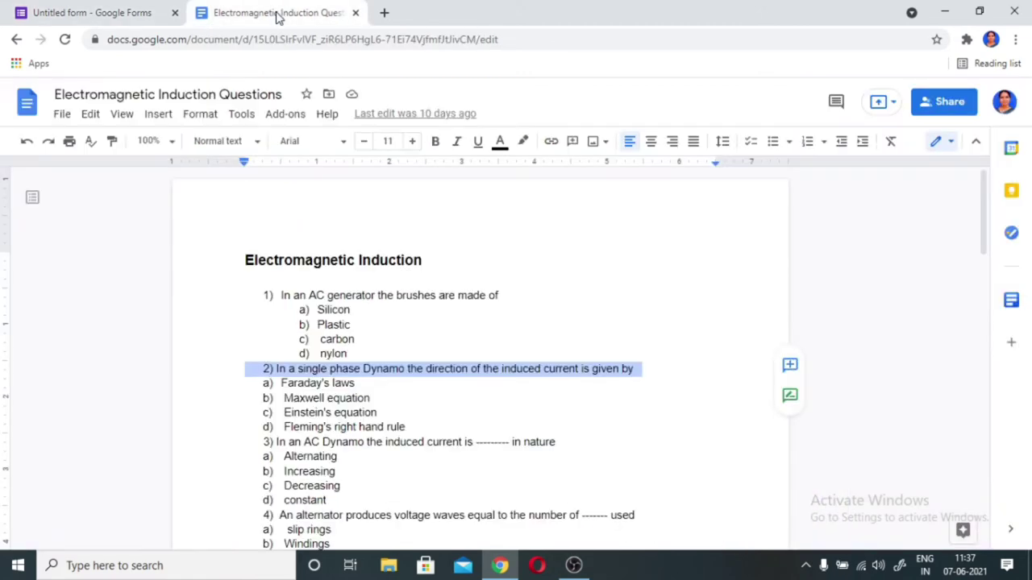
triple_click(317, 384)
key(ctrl+c)
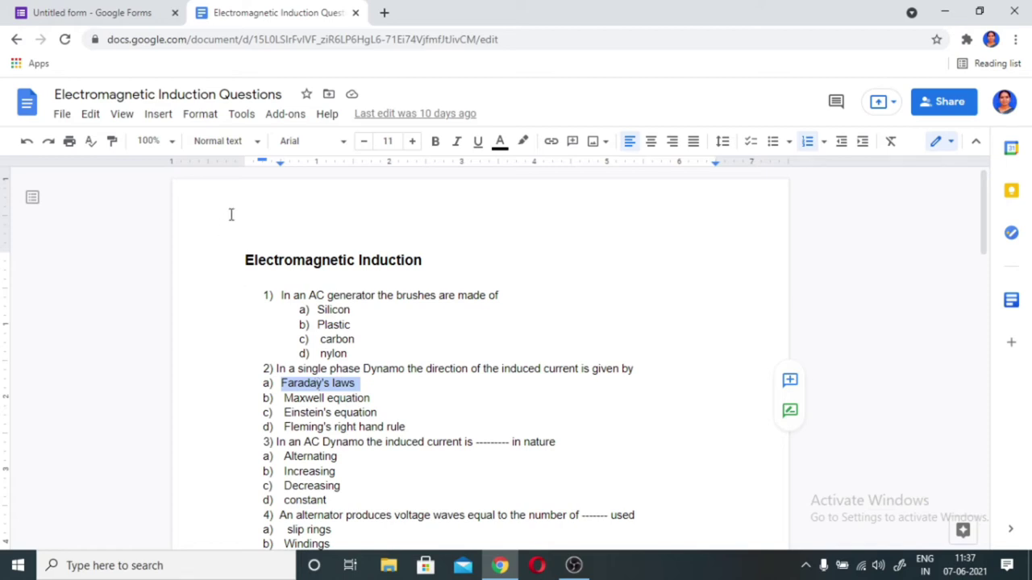
- Add Faraday's laws and Maxwell equation as question 2's first two options
click(104, 16)
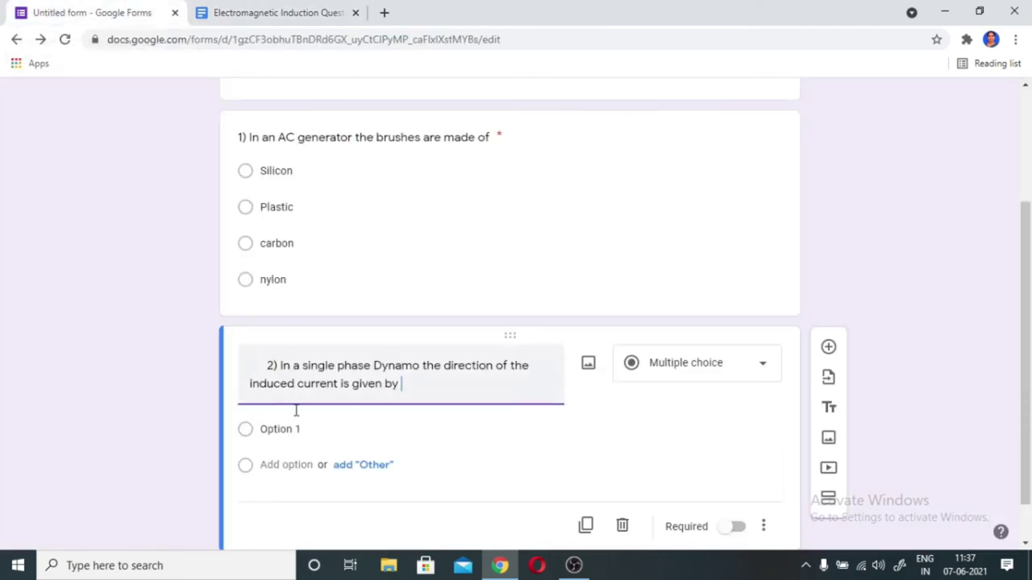
click(295, 429)
key(ctrl+v)
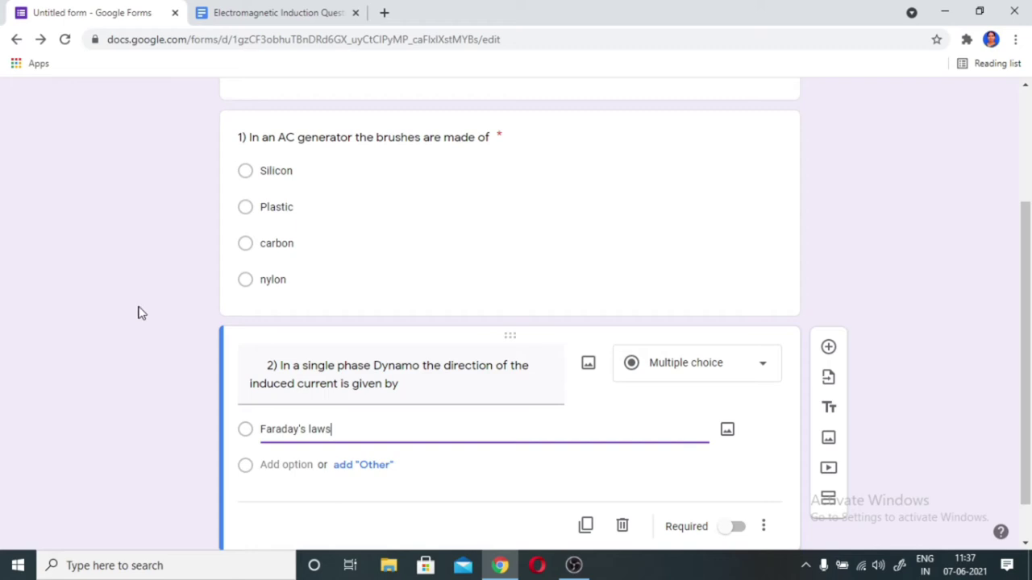
click(266, 14)
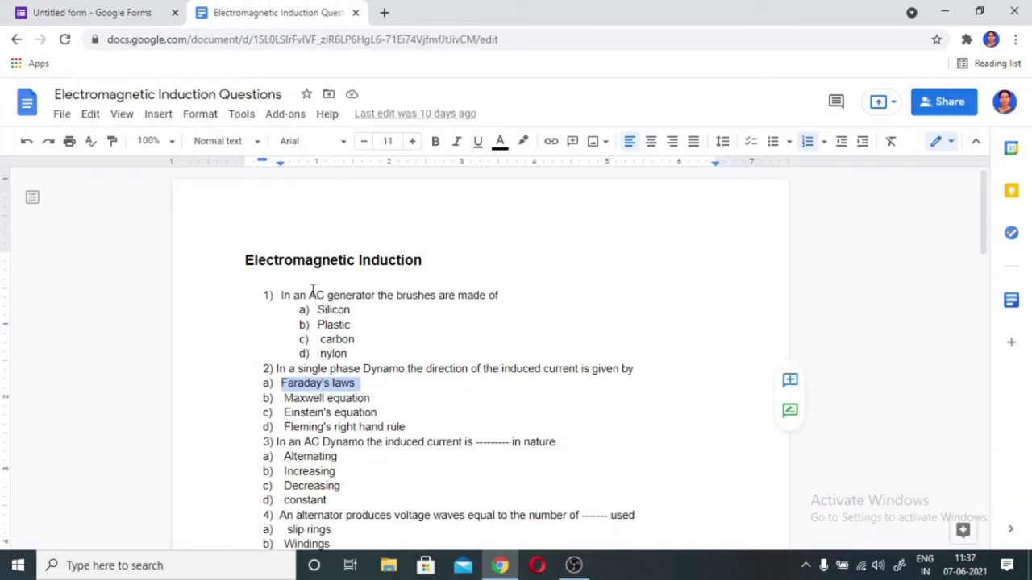
triple_click(323, 399)
key(ctrl+c)
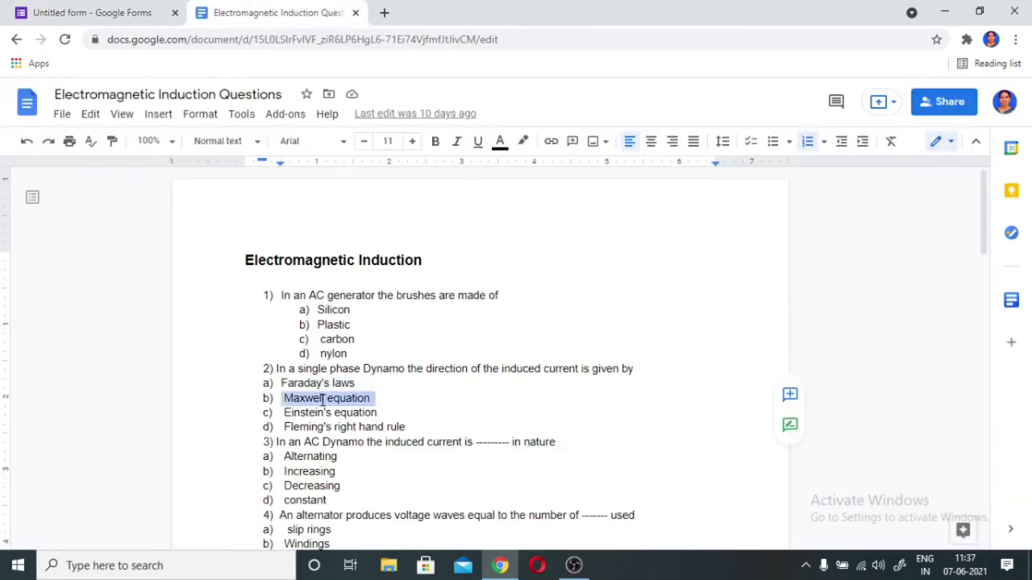
click(133, 14)
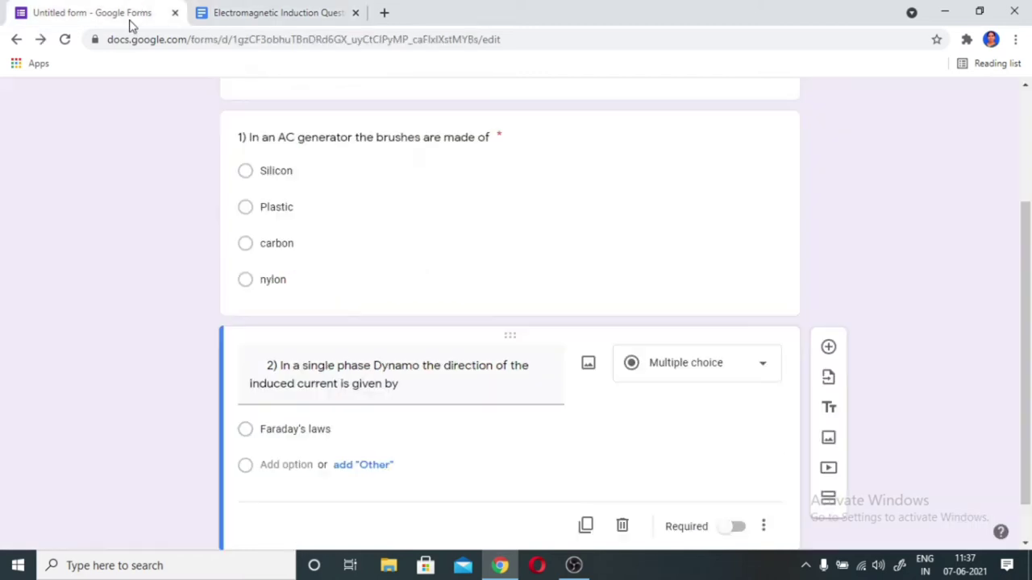
click(283, 465)
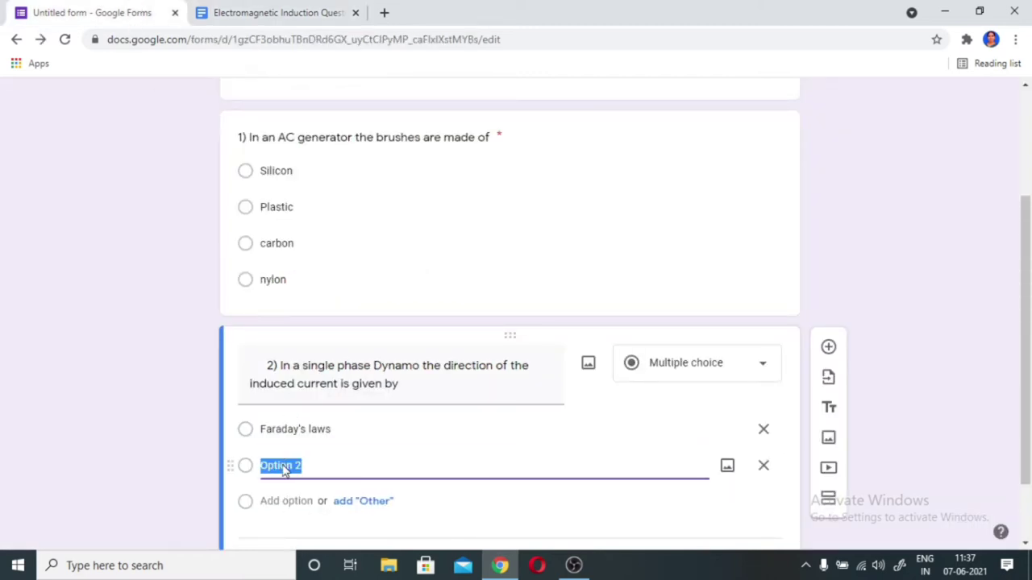
key(ctrl+v)
- Add Einstein's equation and Fleming's right hand rule as the third and fourth options
click(234, 18)
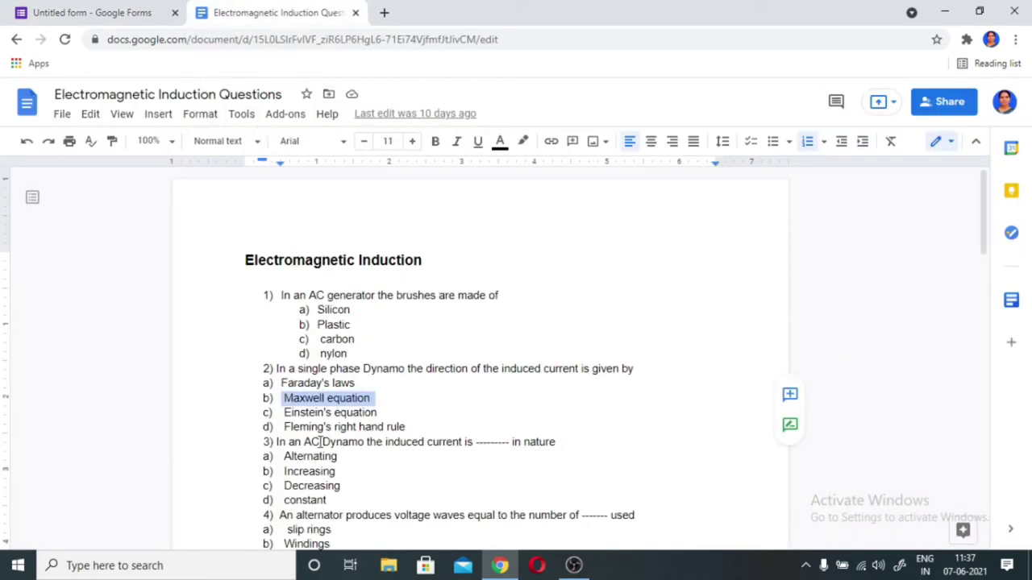
triple_click(326, 415)
key(ctrl+c)
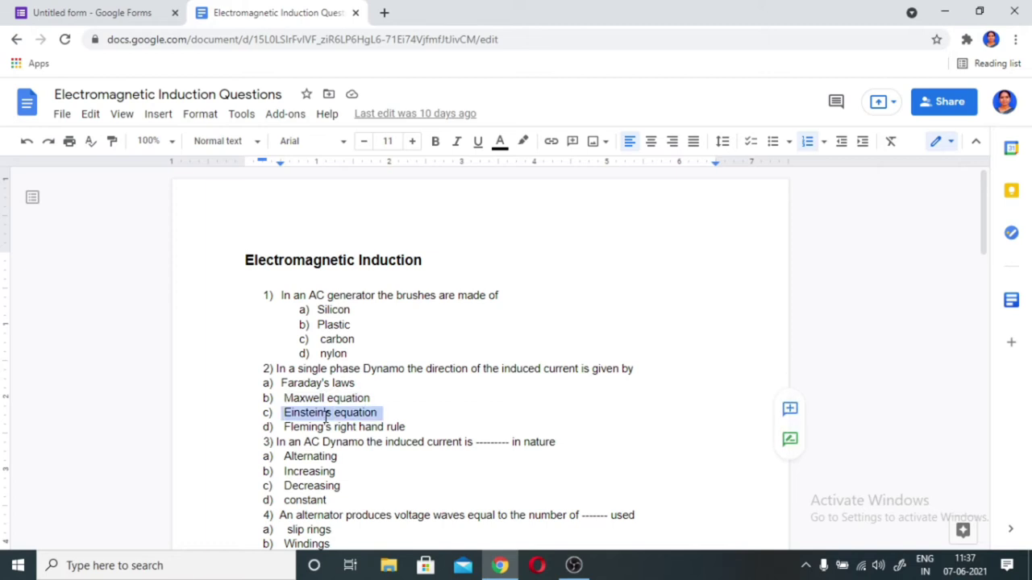
click(101, 14)
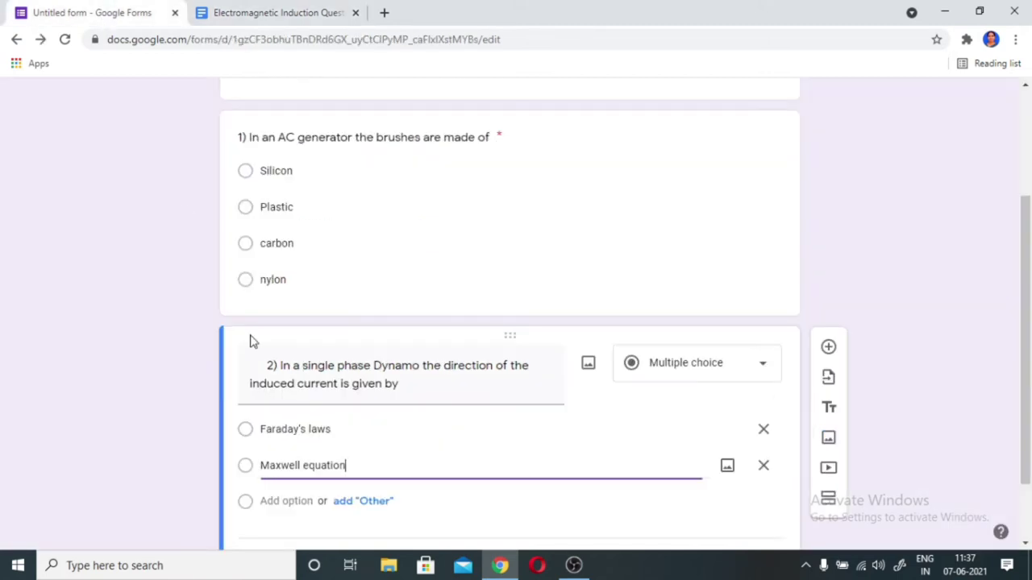
click(306, 500)
key(ctrl+v)
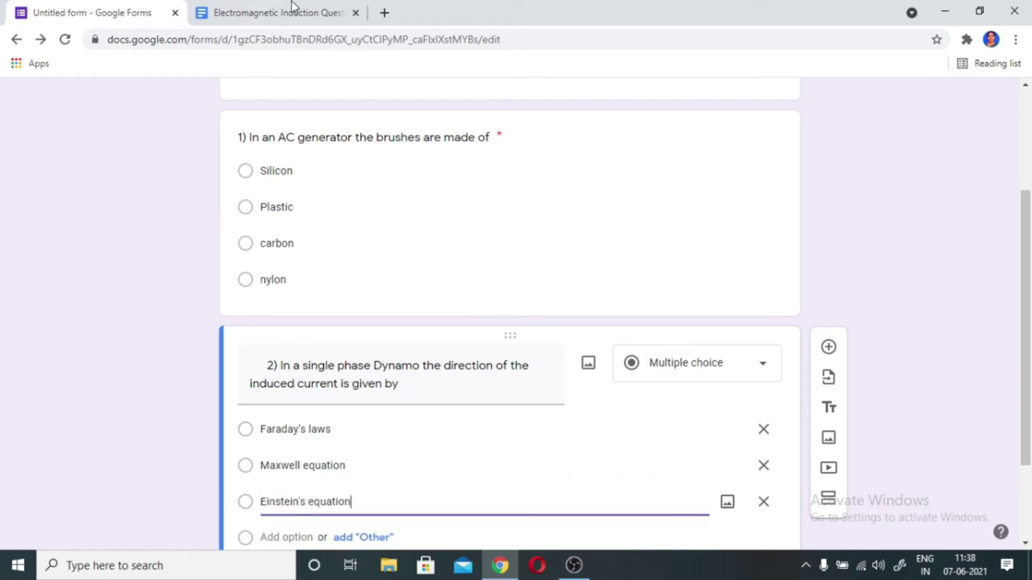
click(283, 16)
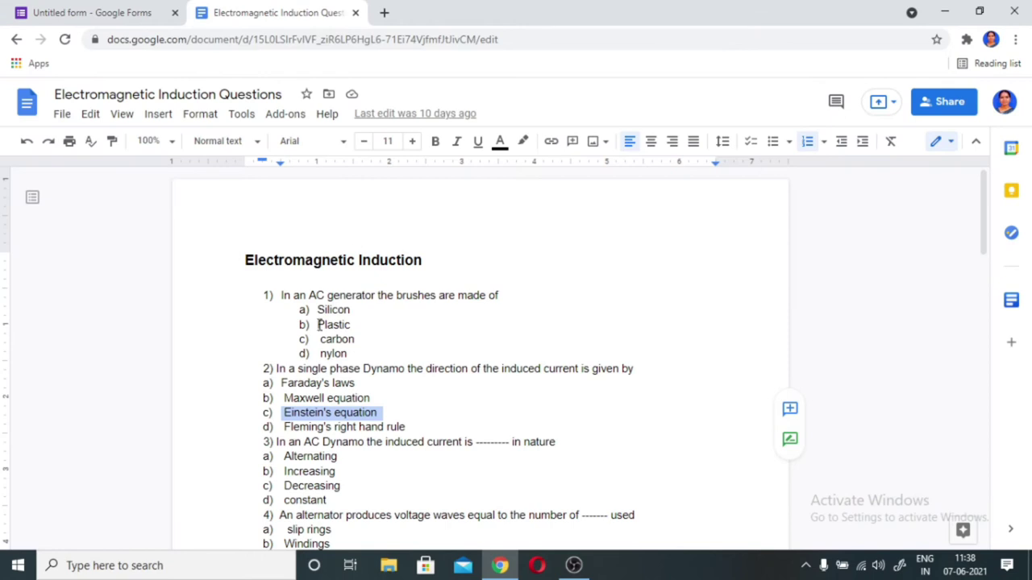
triple_click(319, 428)
key(ctrl+c)
click(148, 14)
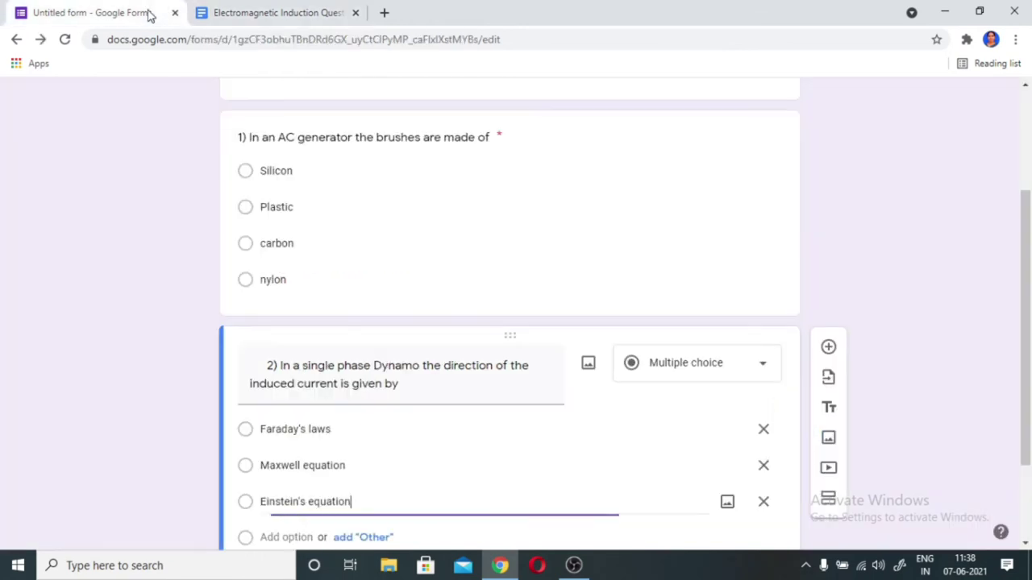
scroll(274, 436, down, 2)
click(311, 421)
key(ctrl+v)
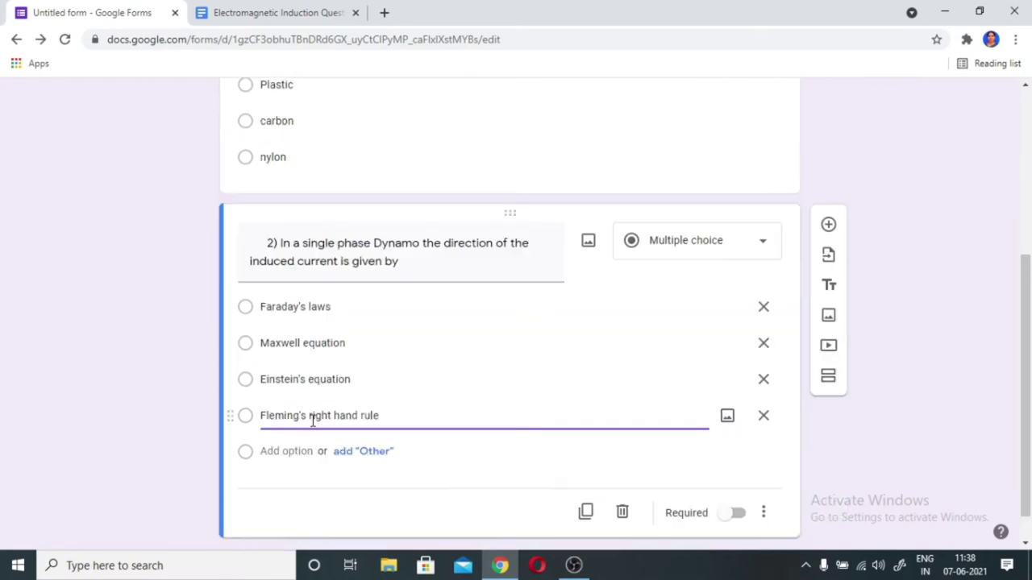
- Make question 2 required and add question 3 with the AC Dynamo text
click(737, 512)
click(763, 512)
click(842, 514)
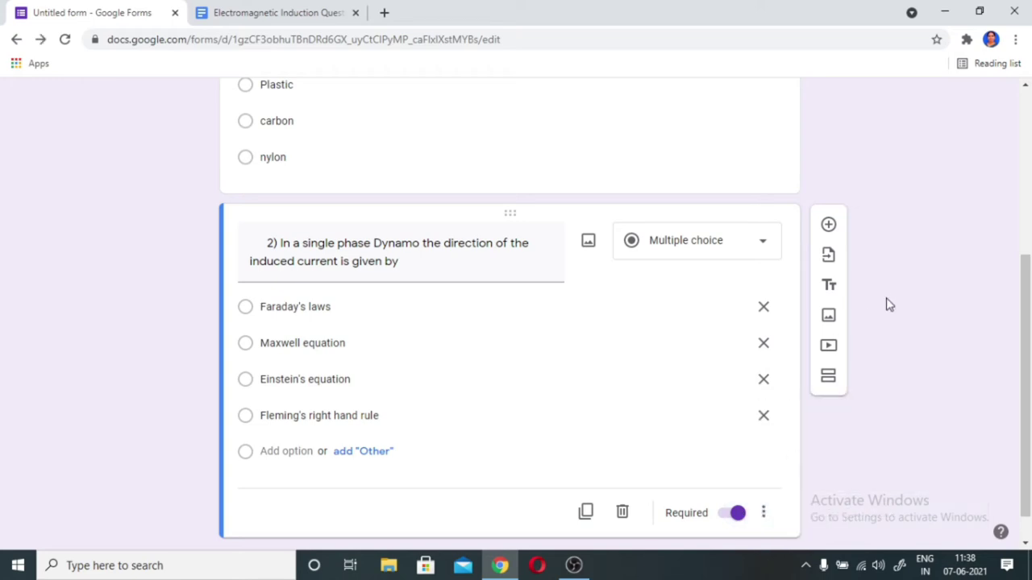
click(828, 225)
click(278, 12)
key(ctrl+c)
click(67, 12)
key(ctrl+v)
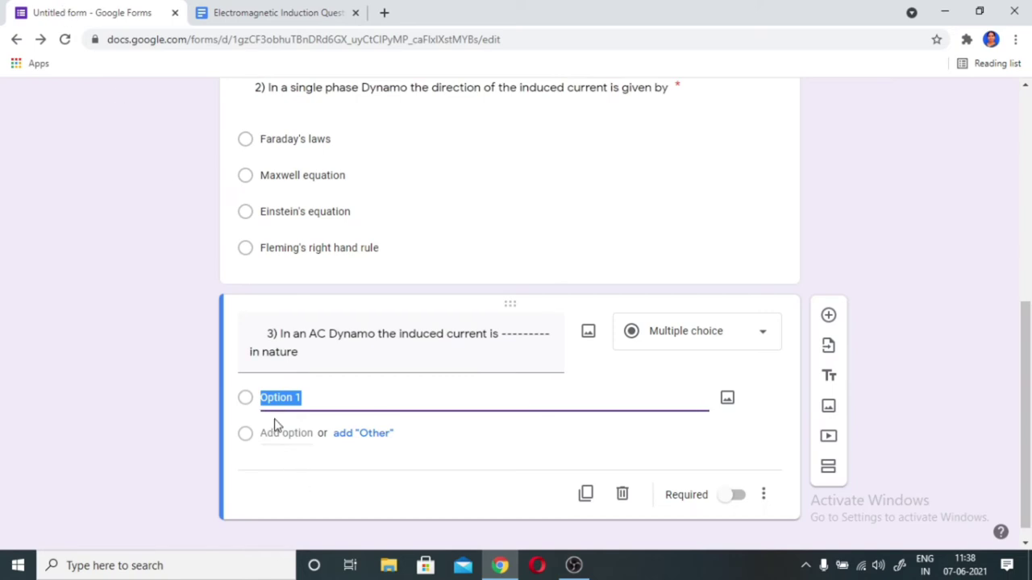
- Enter Alternating and Increasing as question 3's first two options
text(Alternating)
click(259, 13)
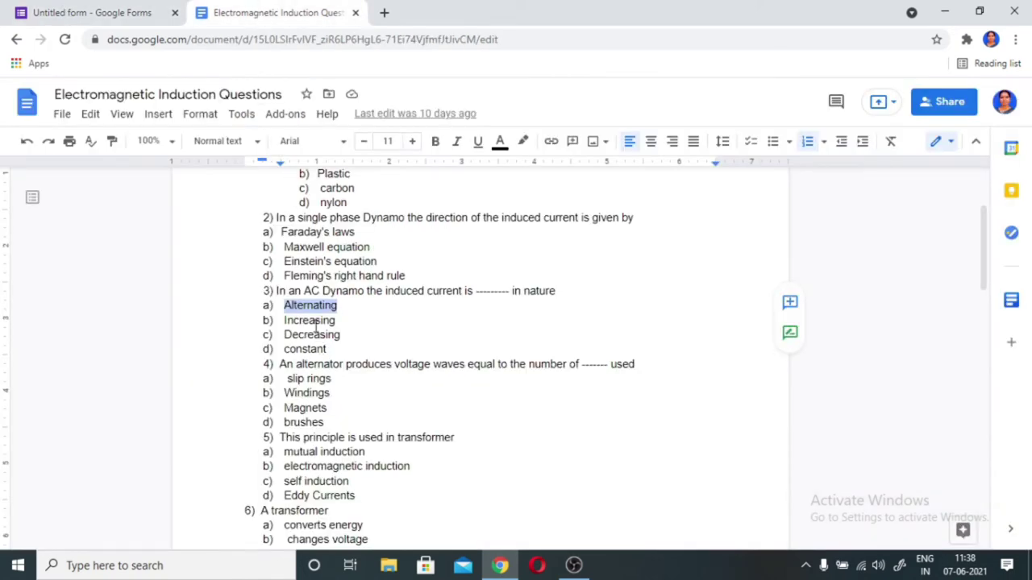
double_click(315, 321)
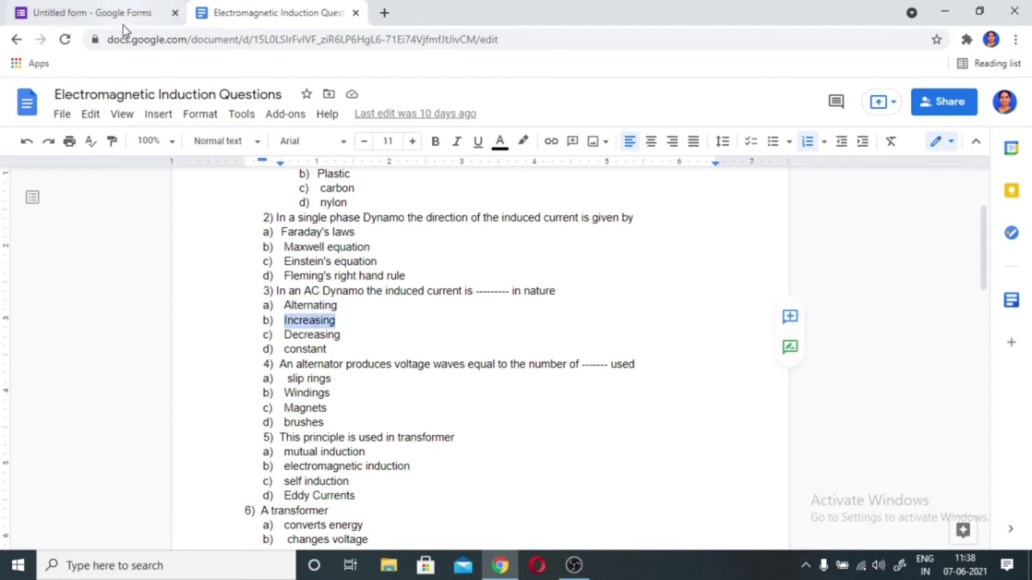
click(125, 13)
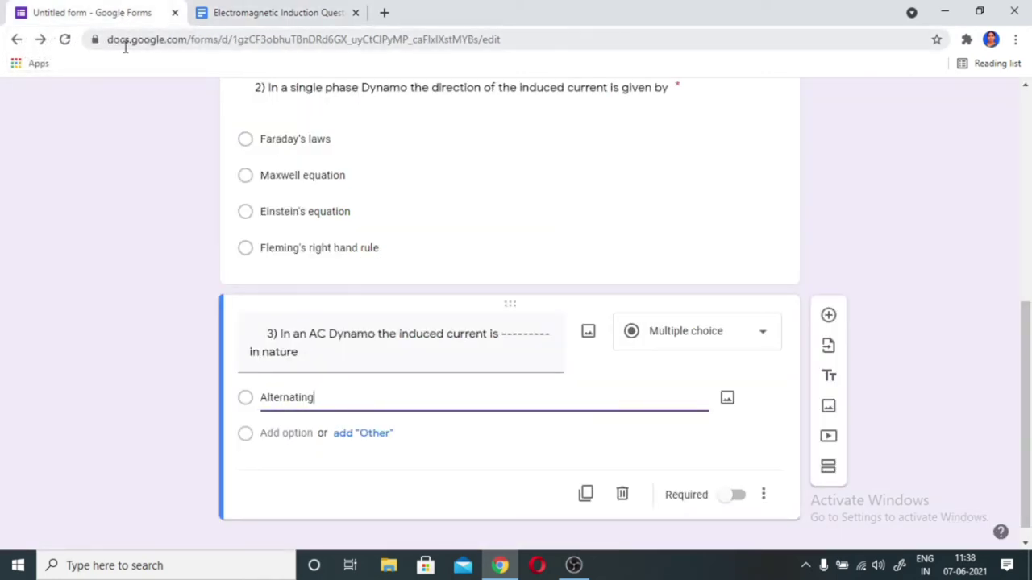
click(295, 433)
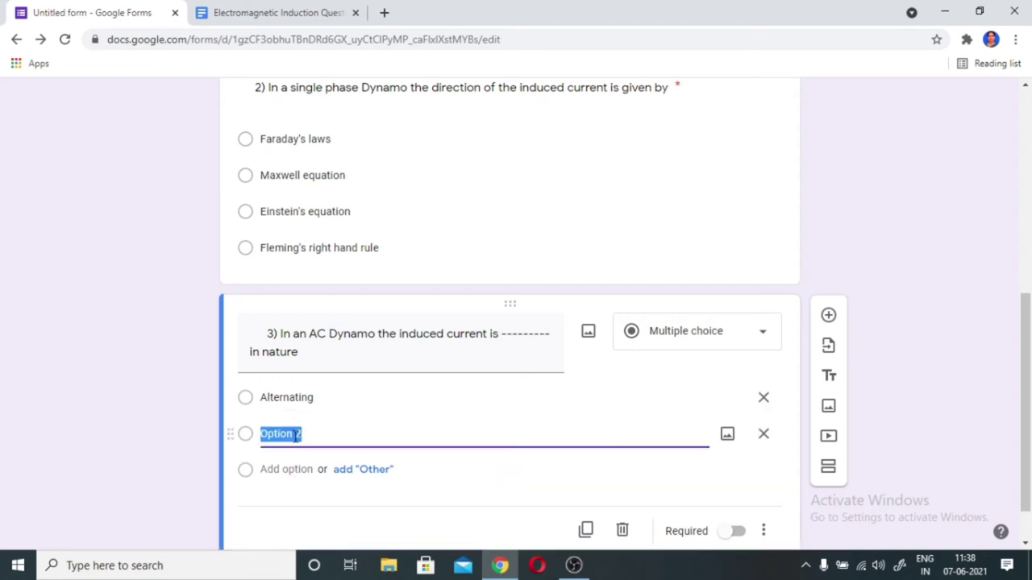
text(Increasing)
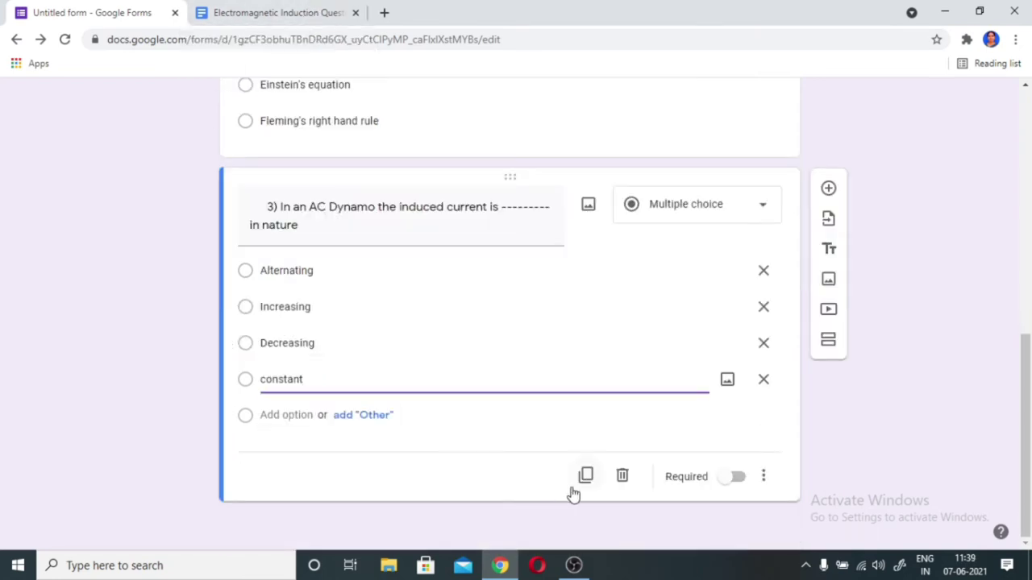
scroll(525, 290, up, 5)
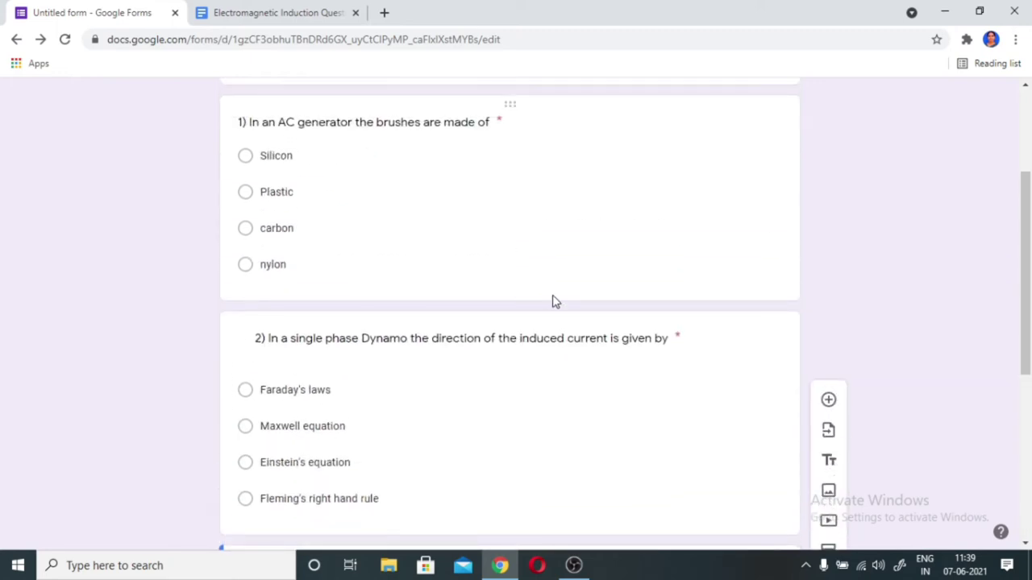
- Change question 1's type from Multiple choice to Short answer
click(495, 242)
scroll(565, 266, up, 2)
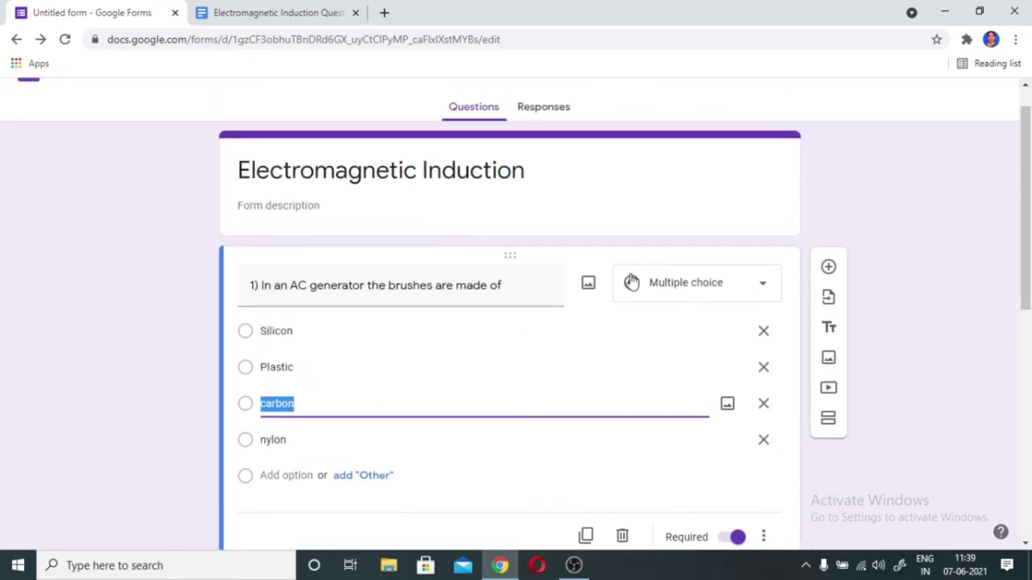
scroll(544, 375, down, 2)
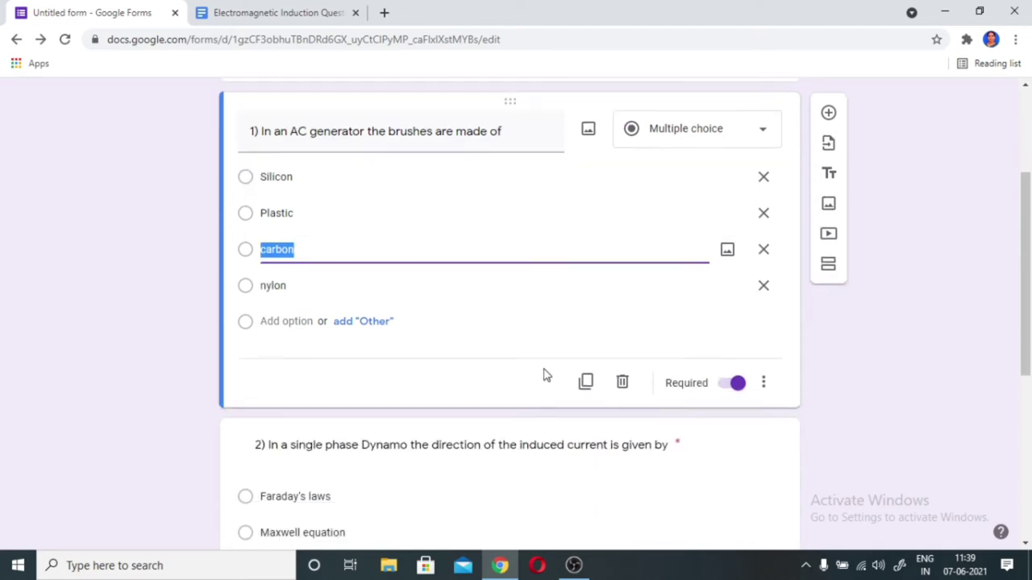
scroll(544, 375, down, 2)
scroll(432, 203, up, 4)
click(703, 198)
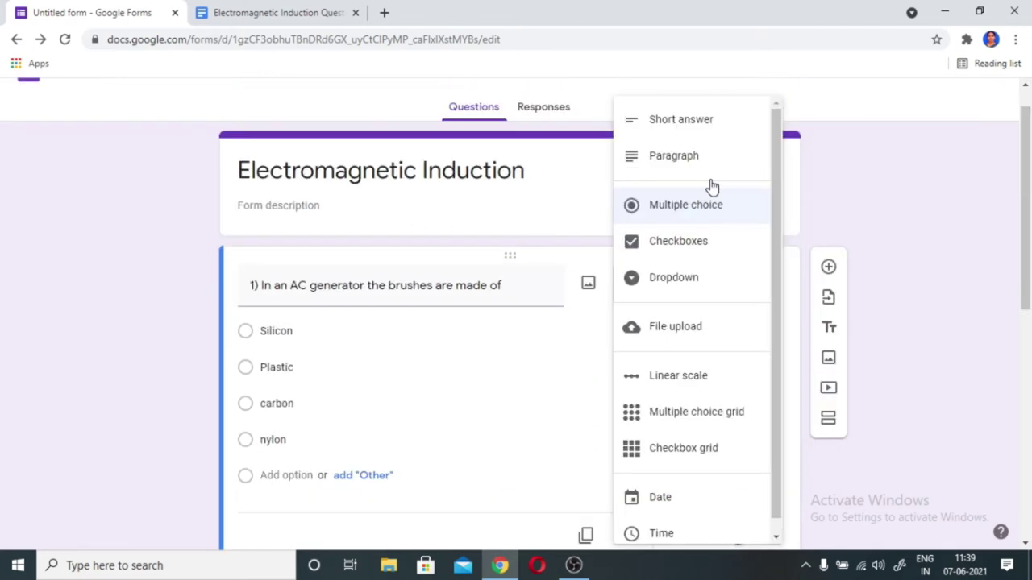
click(685, 125)
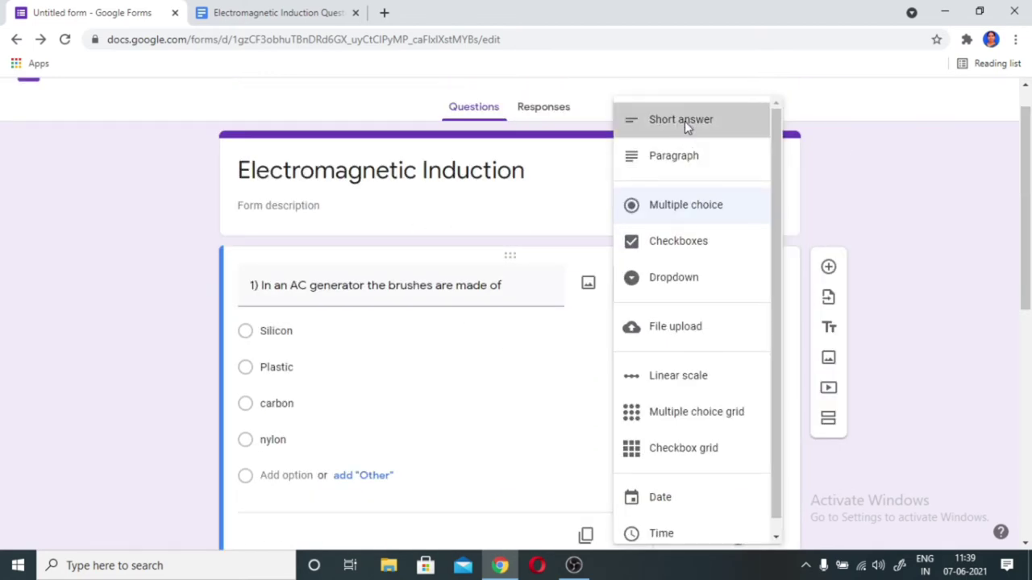
scroll(750, 367, up, 1)
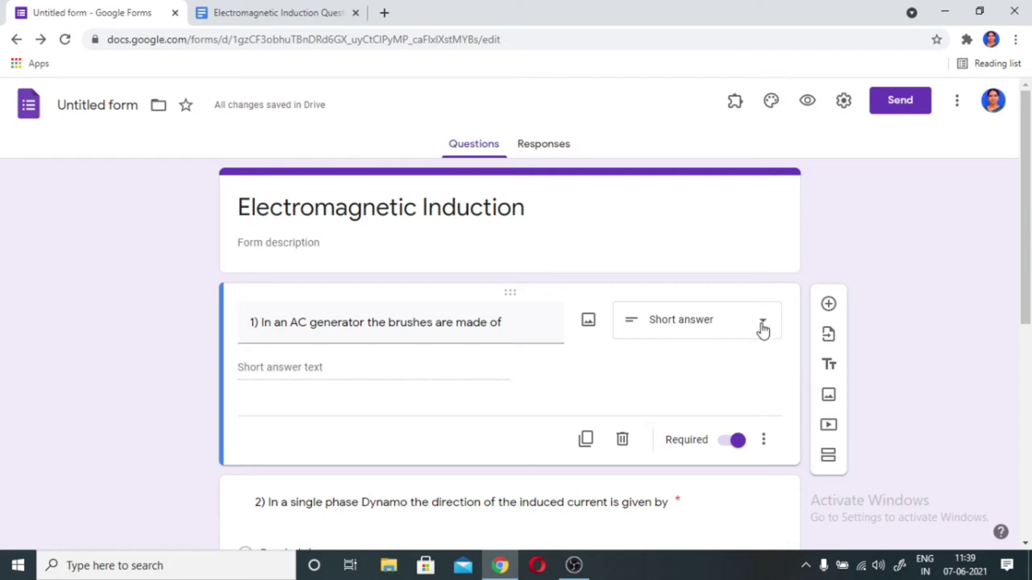
click(762, 329)
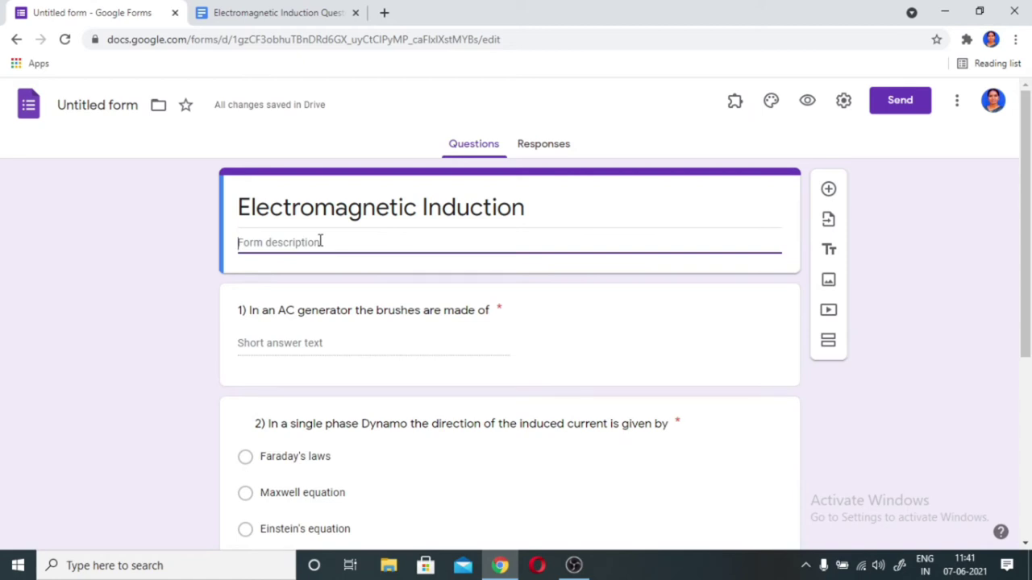
- Type the description 'Write Your Name and register number while answering short answer', correcting 'nubmer' to 'number'
text(Write)
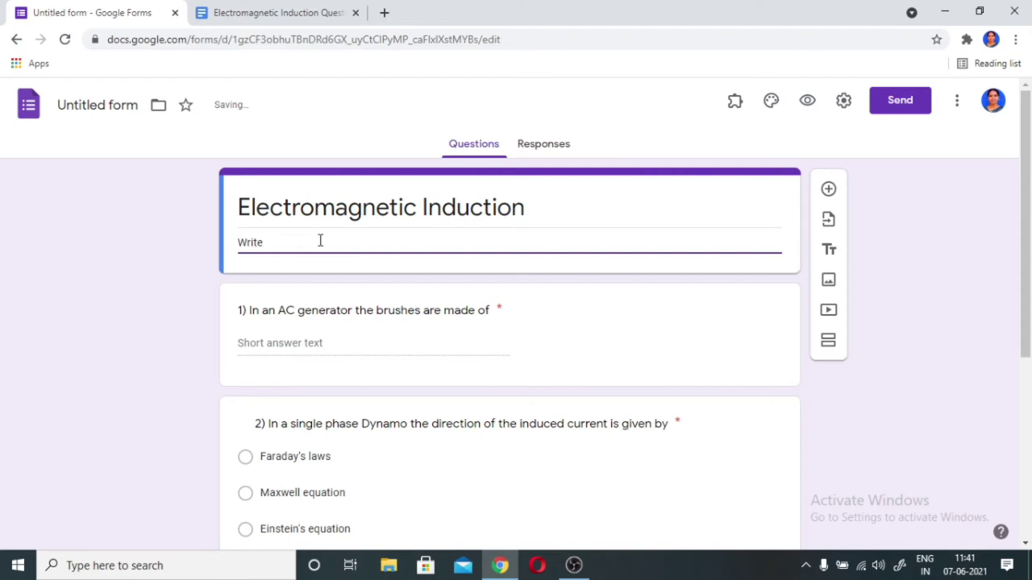
text( Your Name and register)
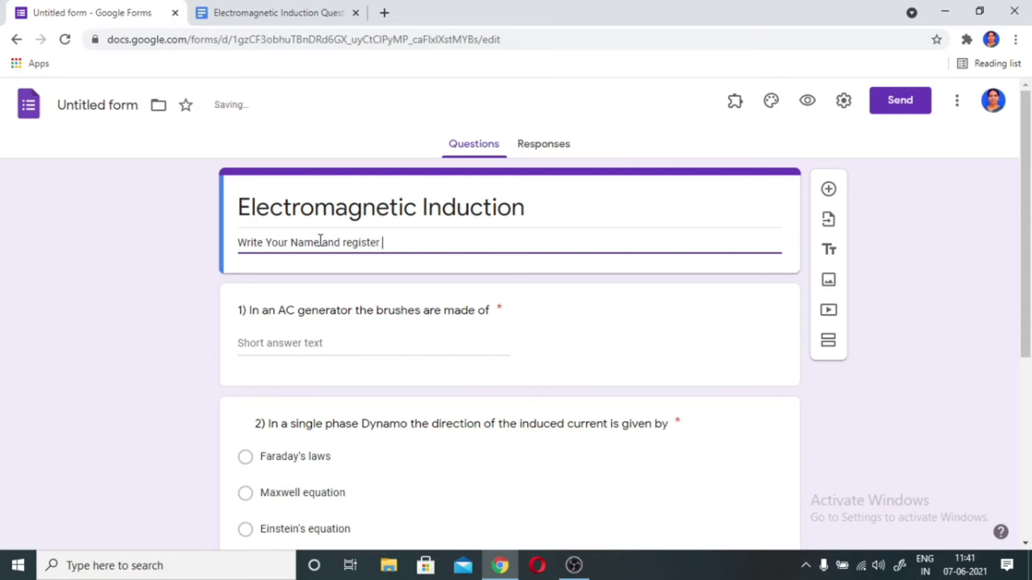
text( nubmer)
click(394, 242)
text(b)
click(436, 242)
text(while)
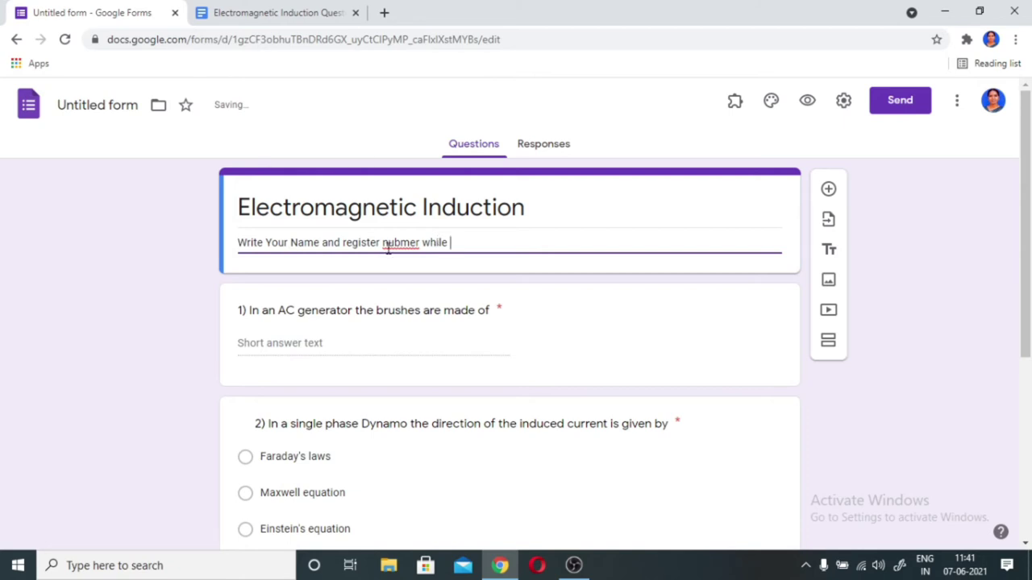
right_click(394, 243)
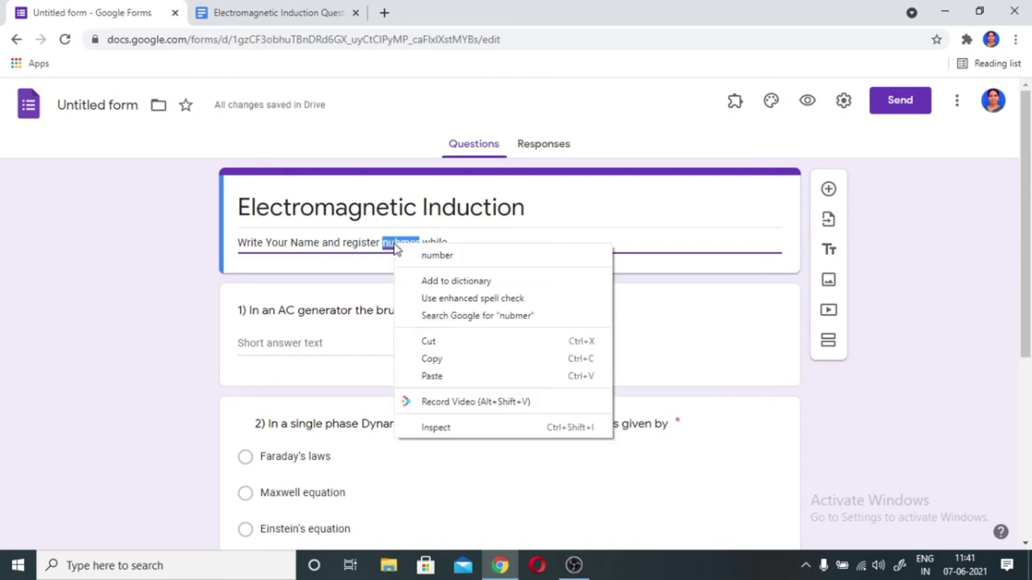
click(413, 255)
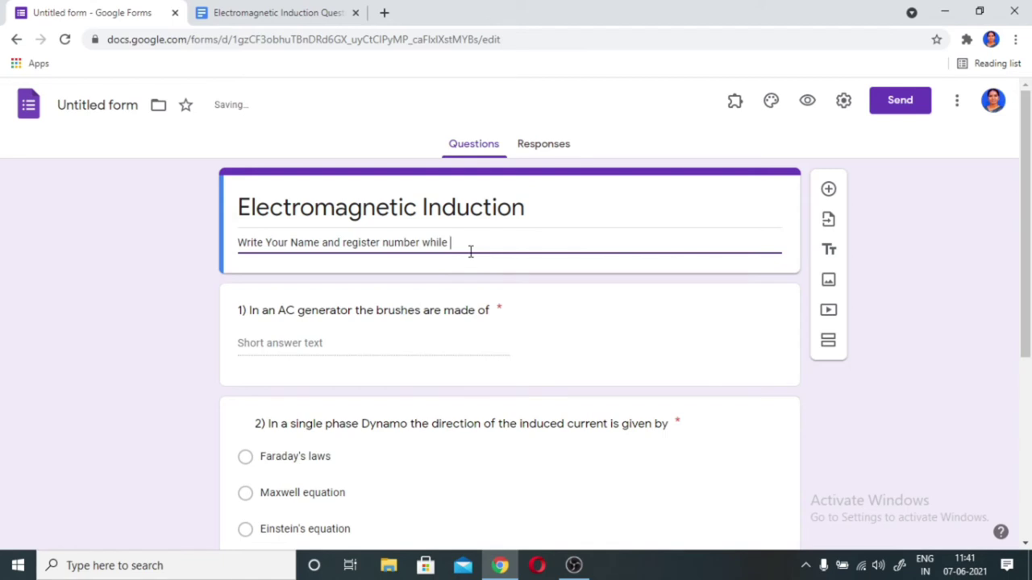
text(swering short answer)
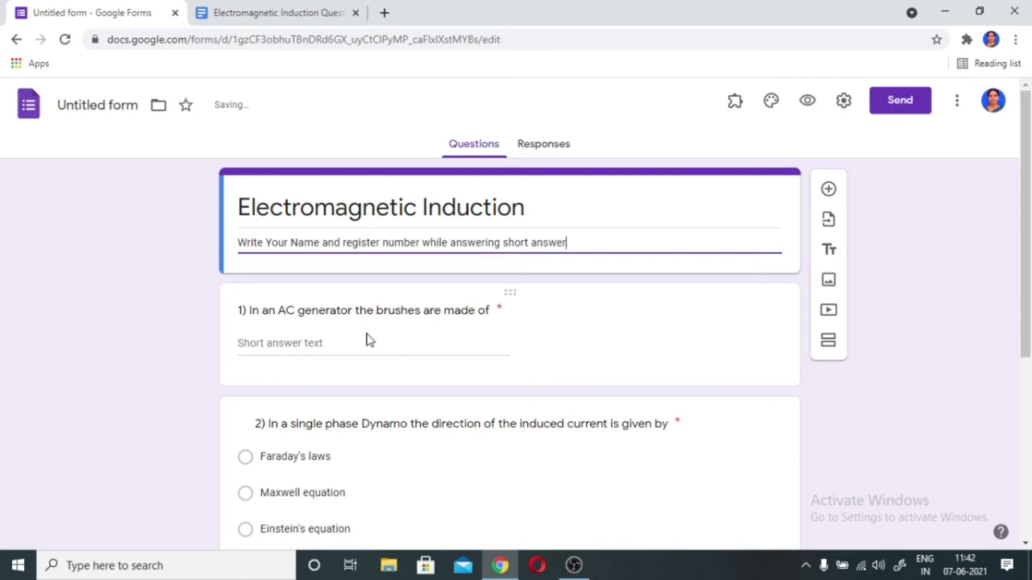
click(492, 311)
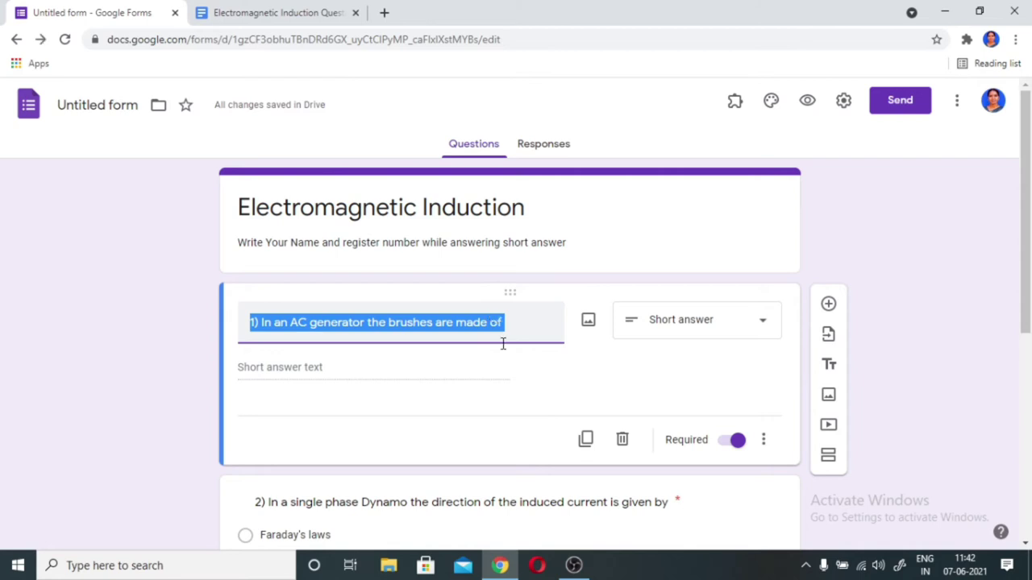
- Retitle question 1 as 'State Fleming's Right Hand Rule'
text(State)
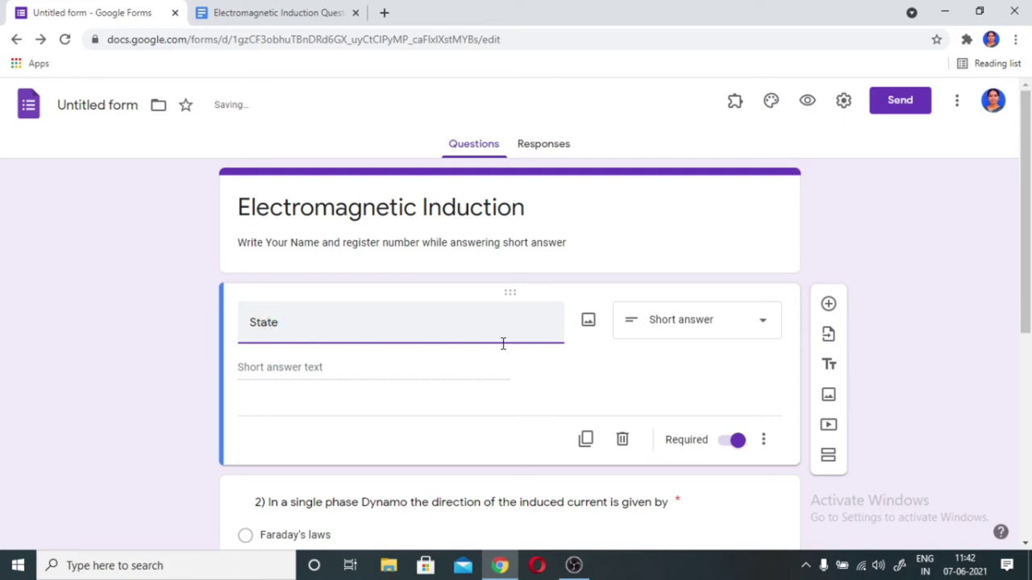
text( Fleming's Rig)
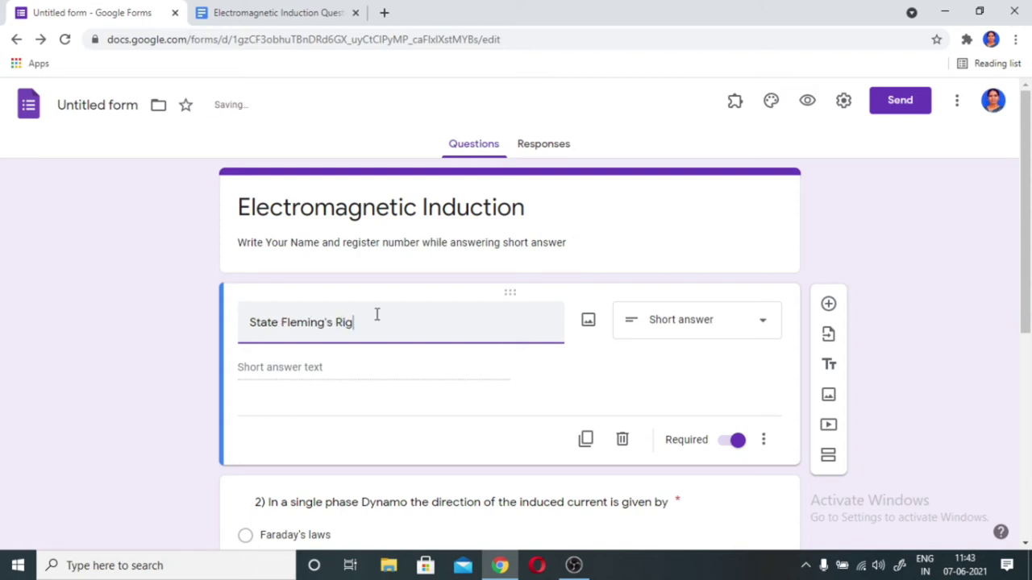
text(ht Hand Rule)
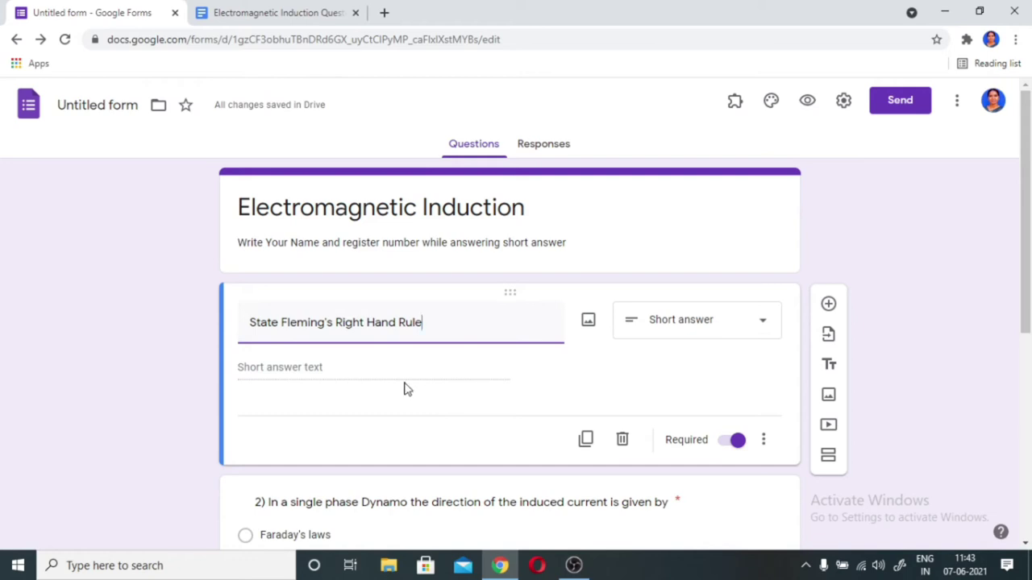
- Add the description 'Write your name and register number' under question 1
click(764, 443)
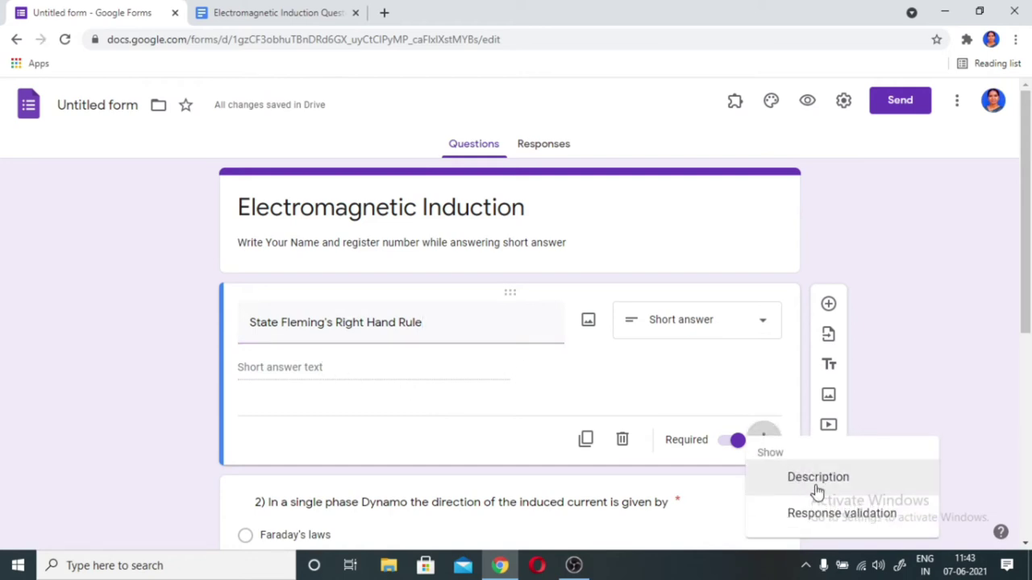
click(818, 479)
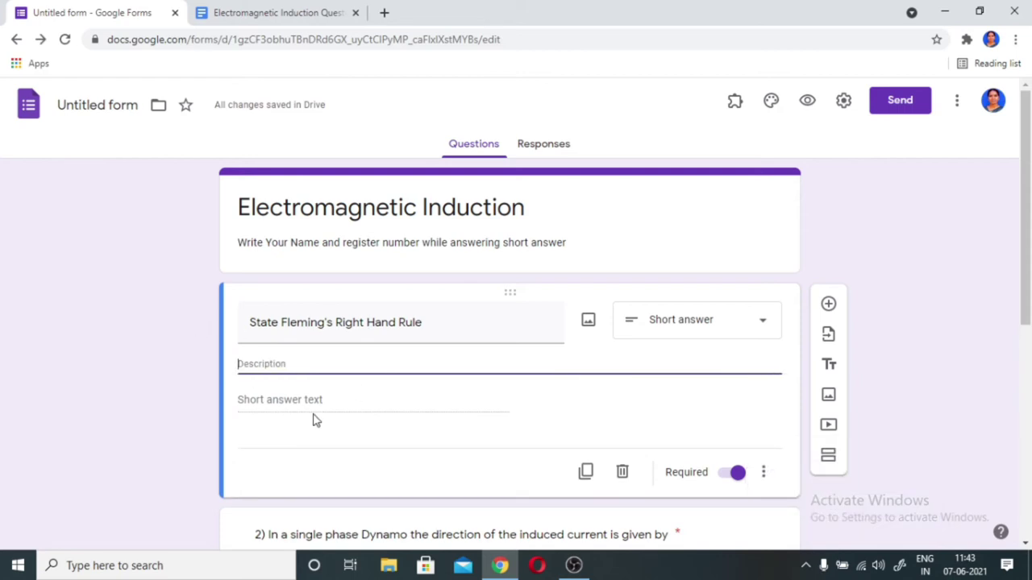
text(W)
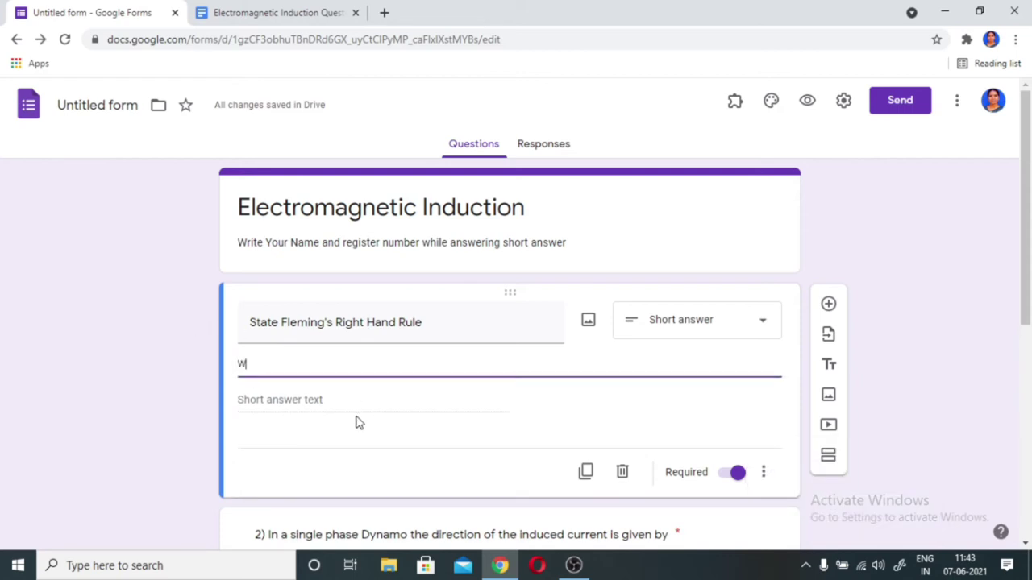
text(rite your name a)
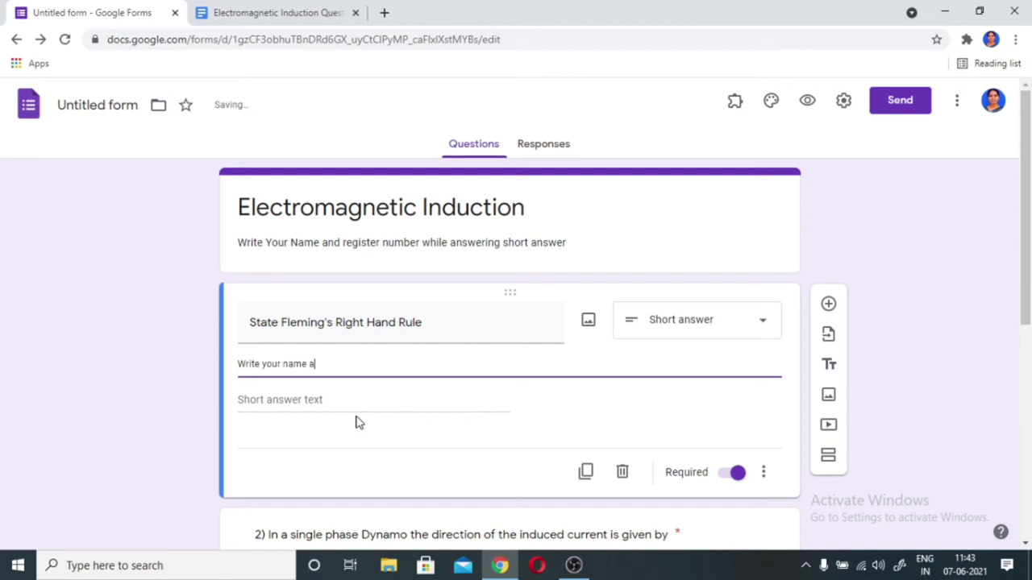
text(nd register number)
click(326, 405)
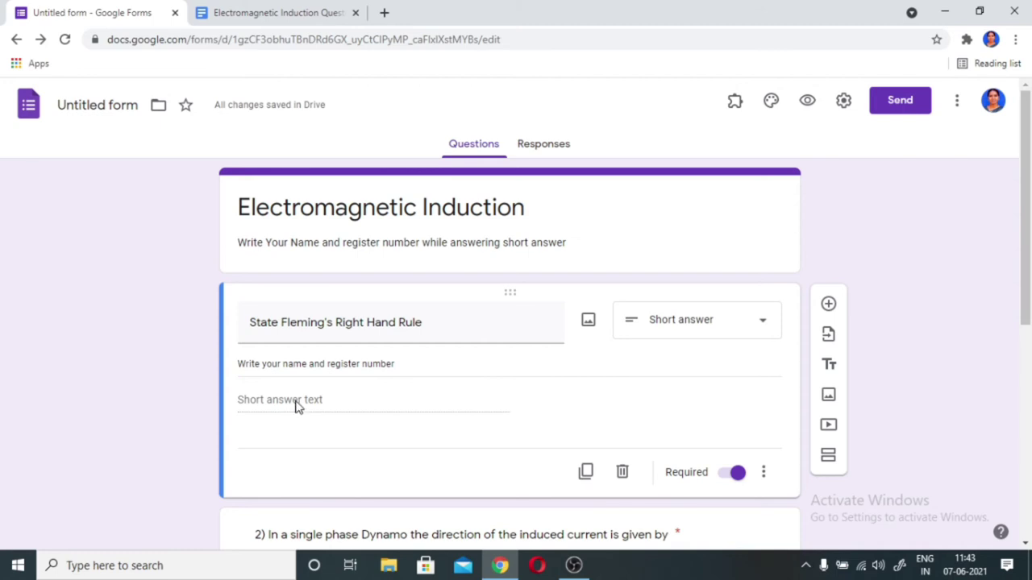
- Insert a new blank question after question 1, then select question 3
scroll(374, 407, down, 1)
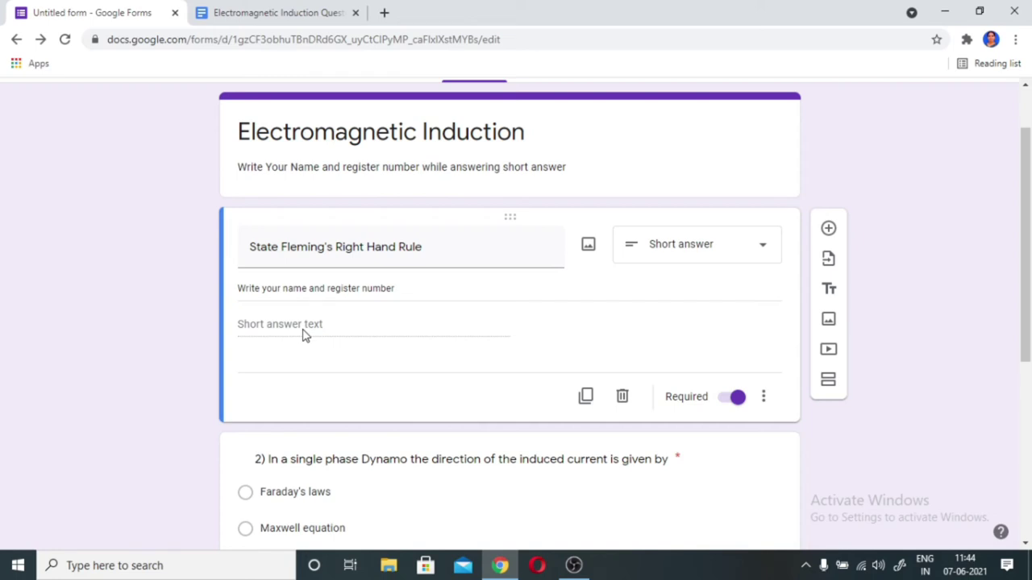
scroll(366, 337, down, 3)
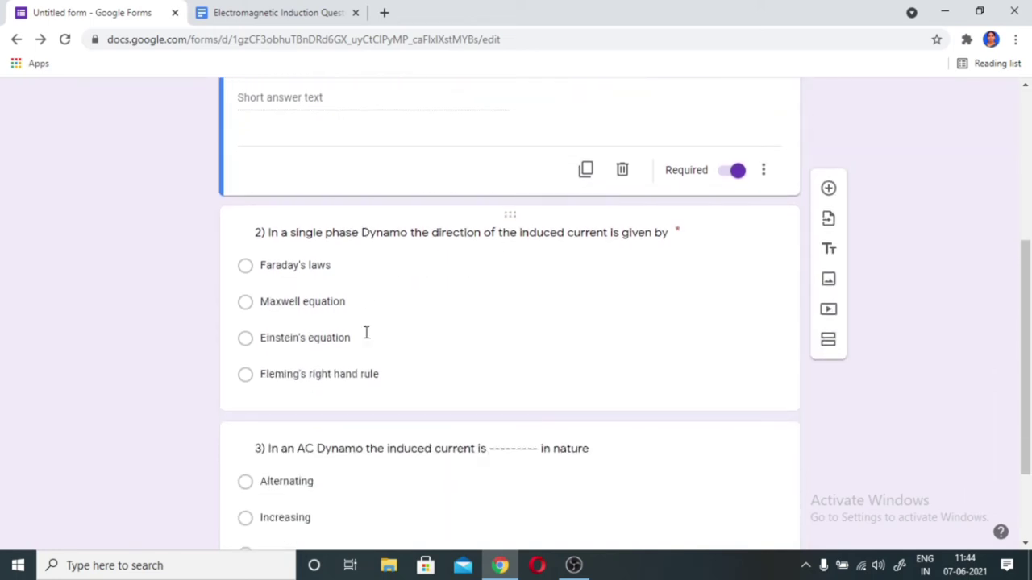
scroll(366, 333, down, 2)
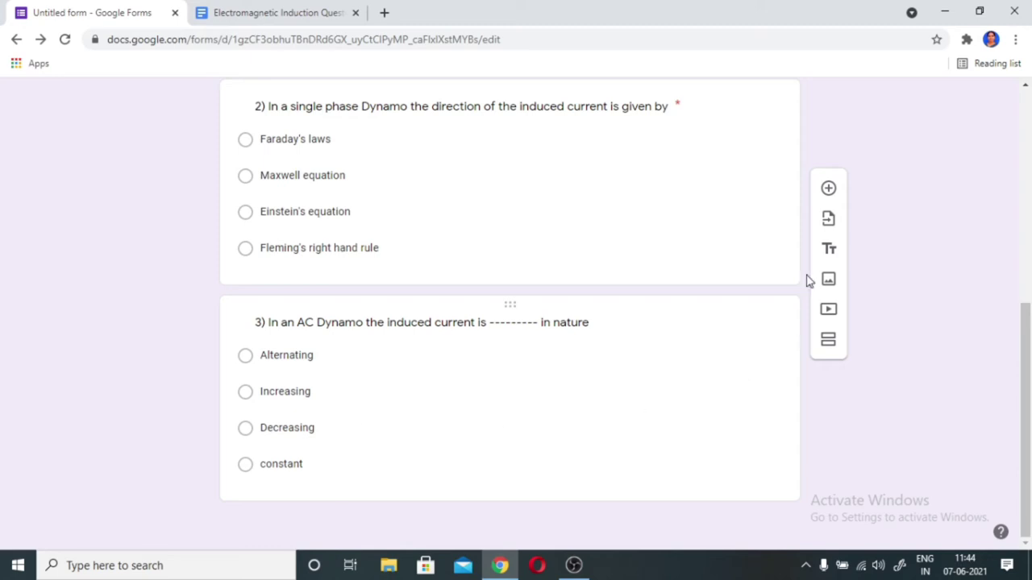
click(828, 188)
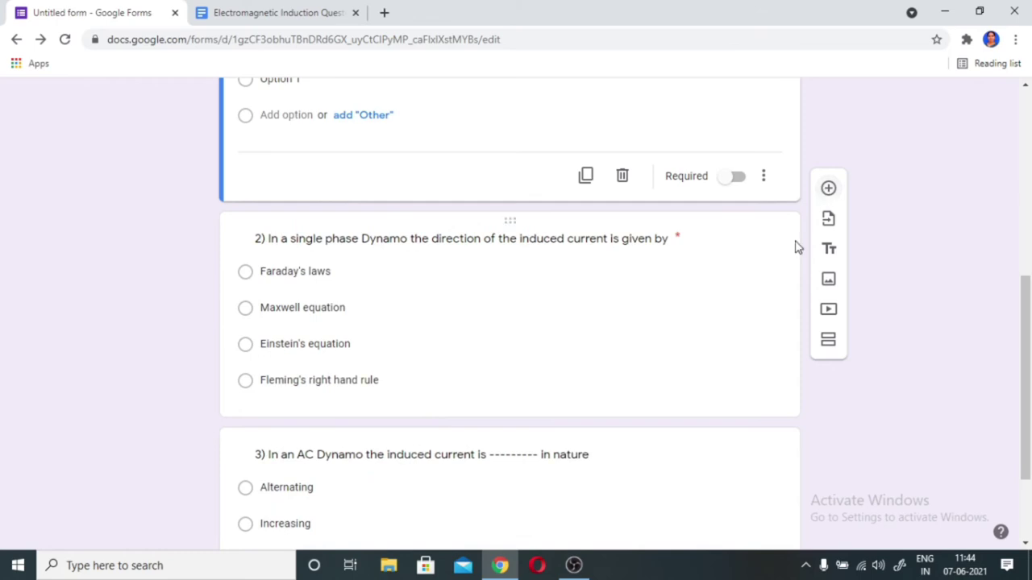
scroll(564, 375, down, 2)
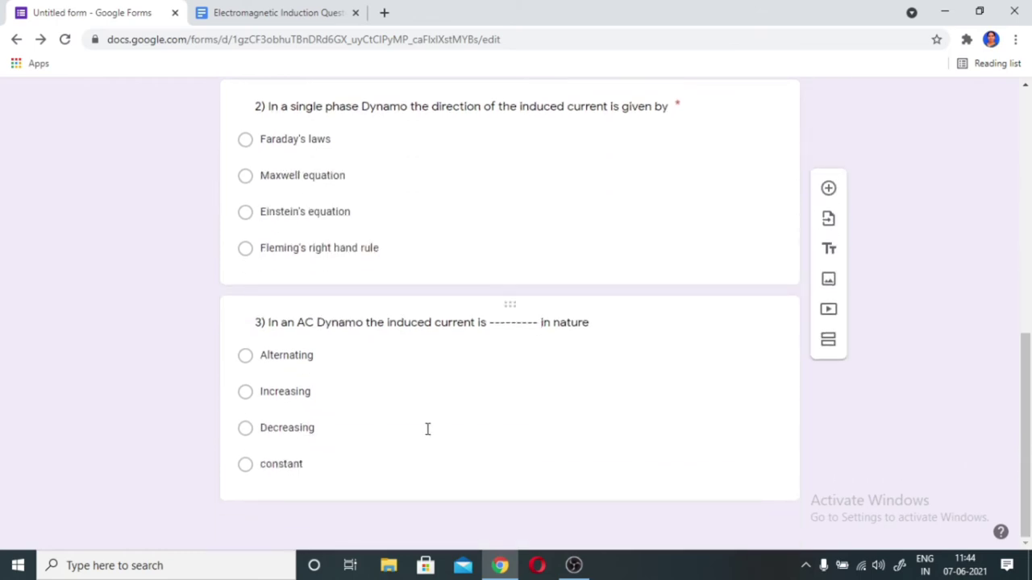
click(489, 456)
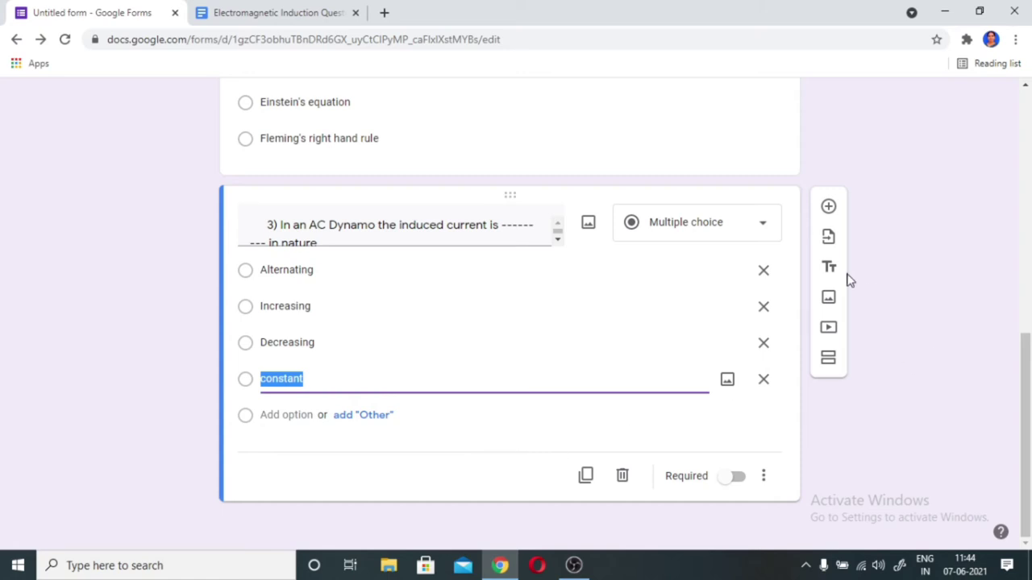
- Choose the untitled source form to import questions from
click(829, 240)
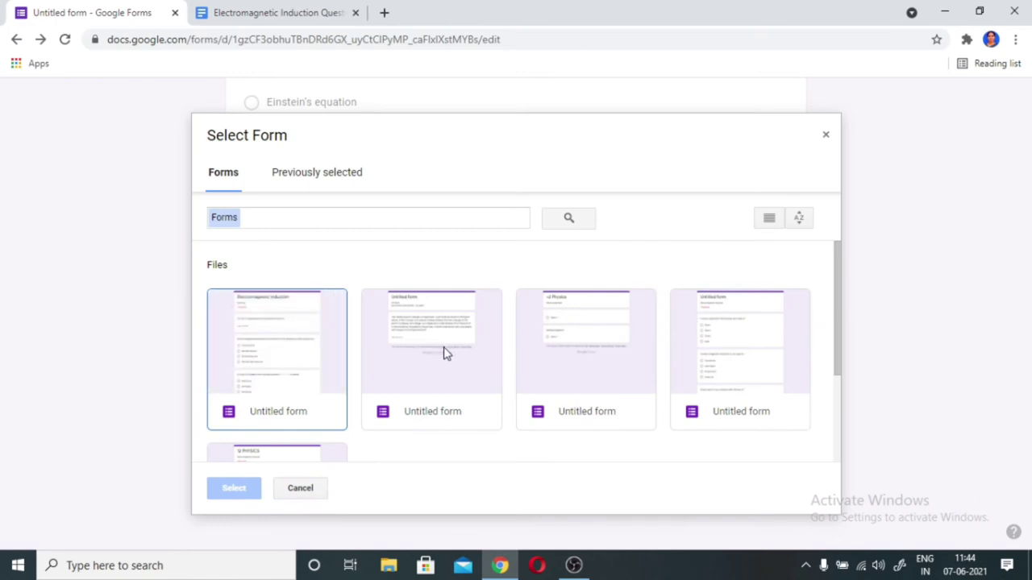
click(723, 360)
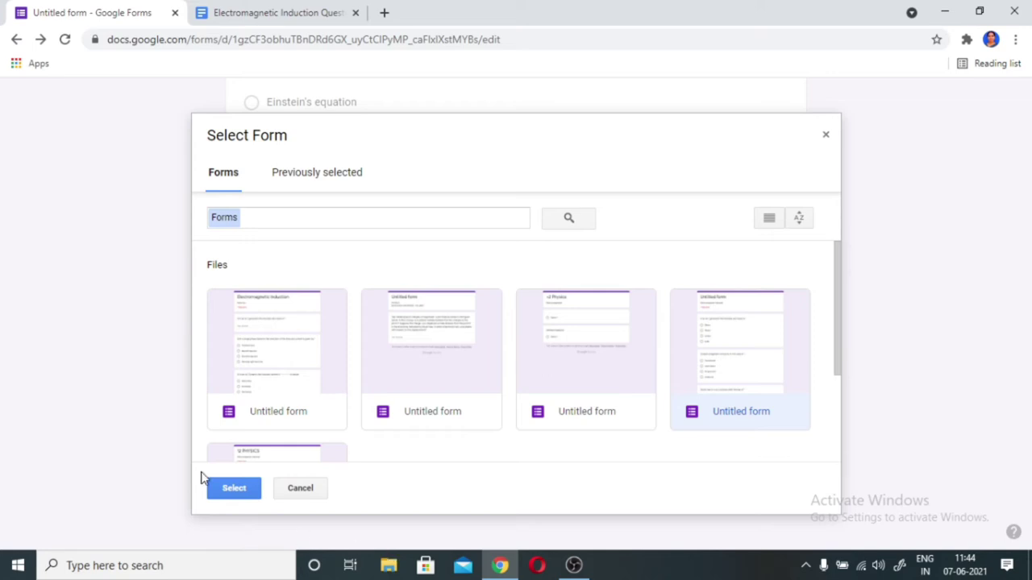
click(237, 494)
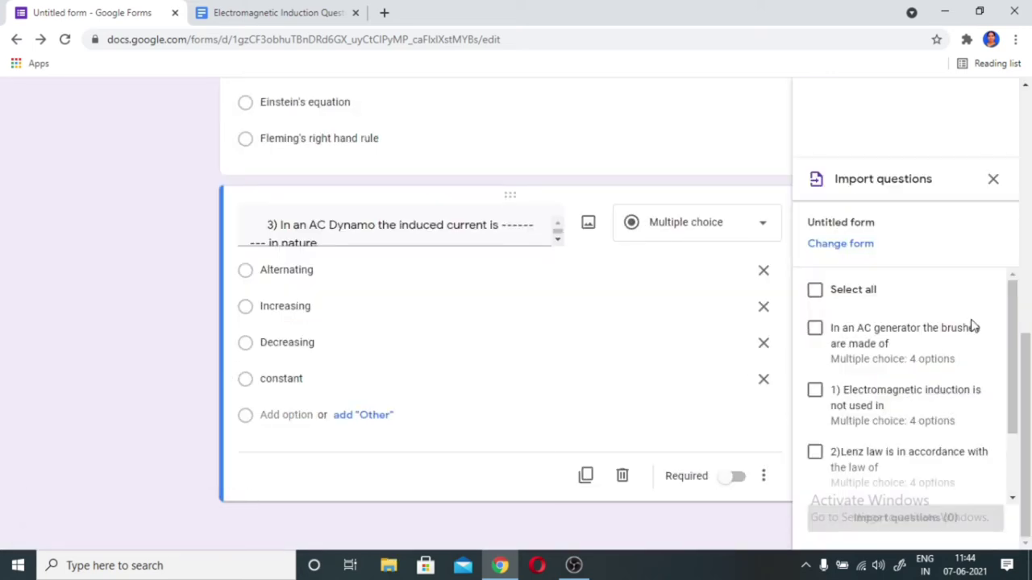
- Tick the Lenz law and self inductance questions and import both into the quiz
scroll(926, 365, down, 1)
scroll(926, 364, up, 1)
scroll(994, 420, down, 1)
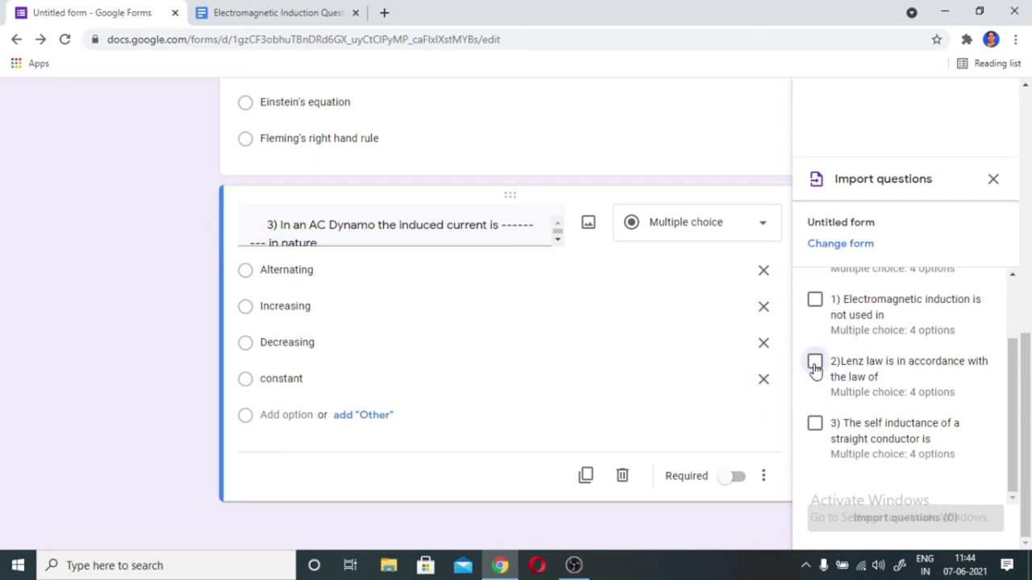
click(816, 366)
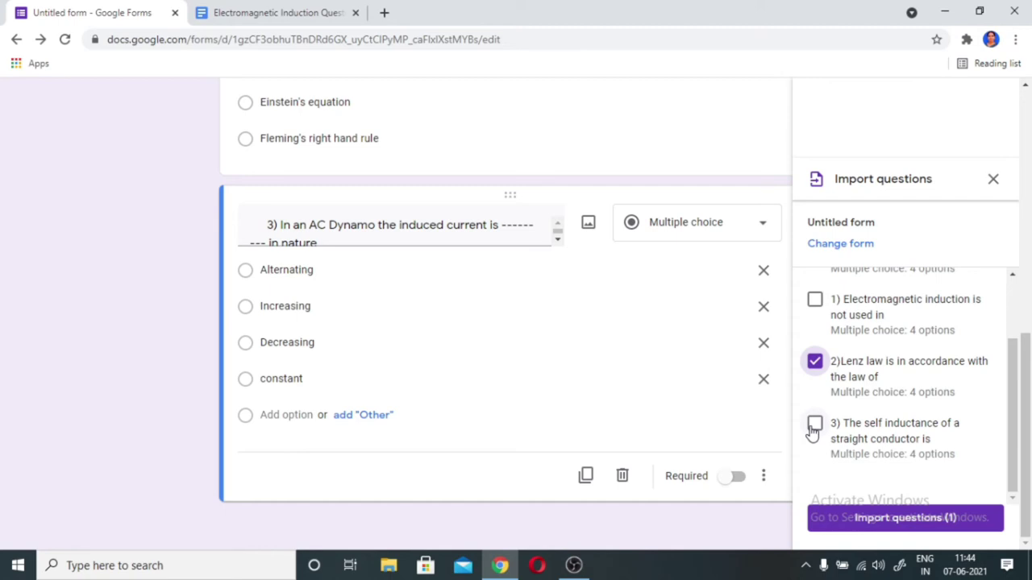
click(814, 427)
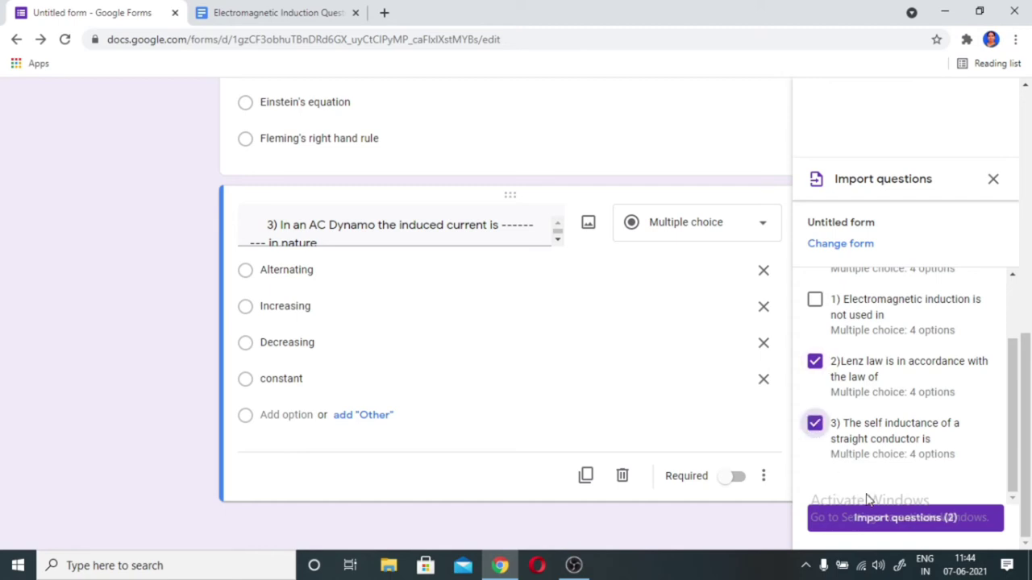
click(891, 520)
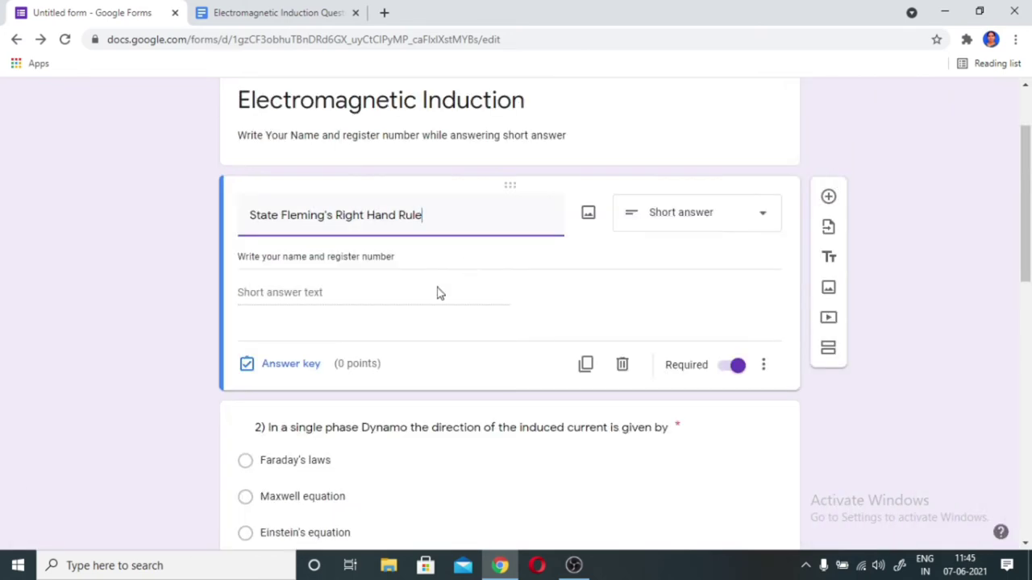
- Save the first question's answer key at 2 points
scroll(550, 295, up, 2)
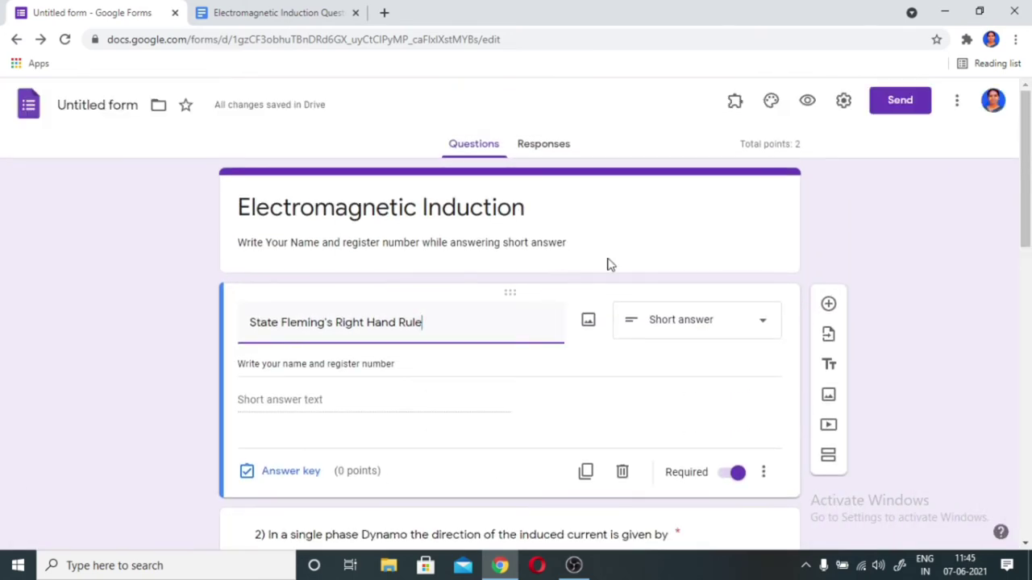
click(808, 158)
click(747, 148)
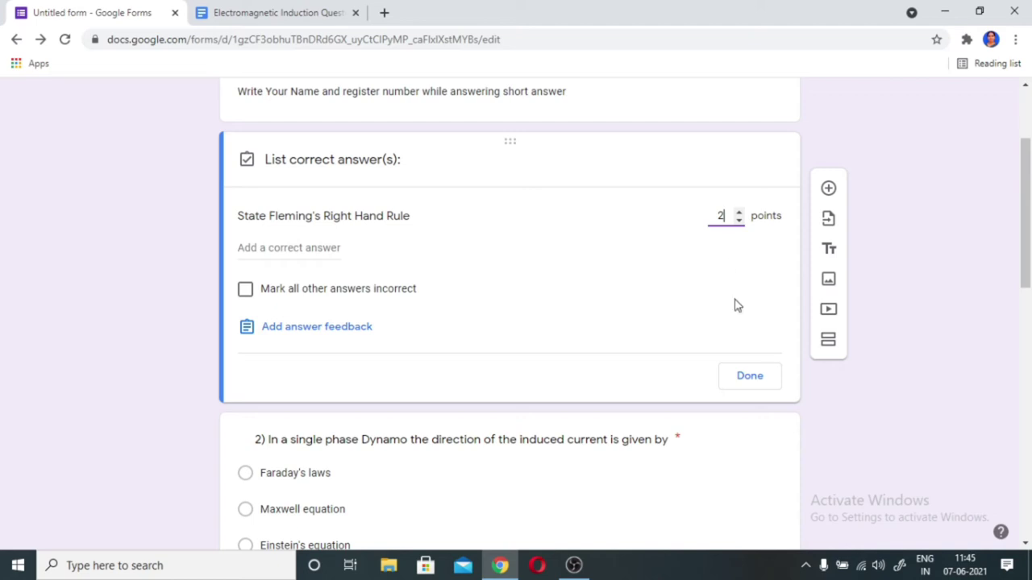
click(750, 379)
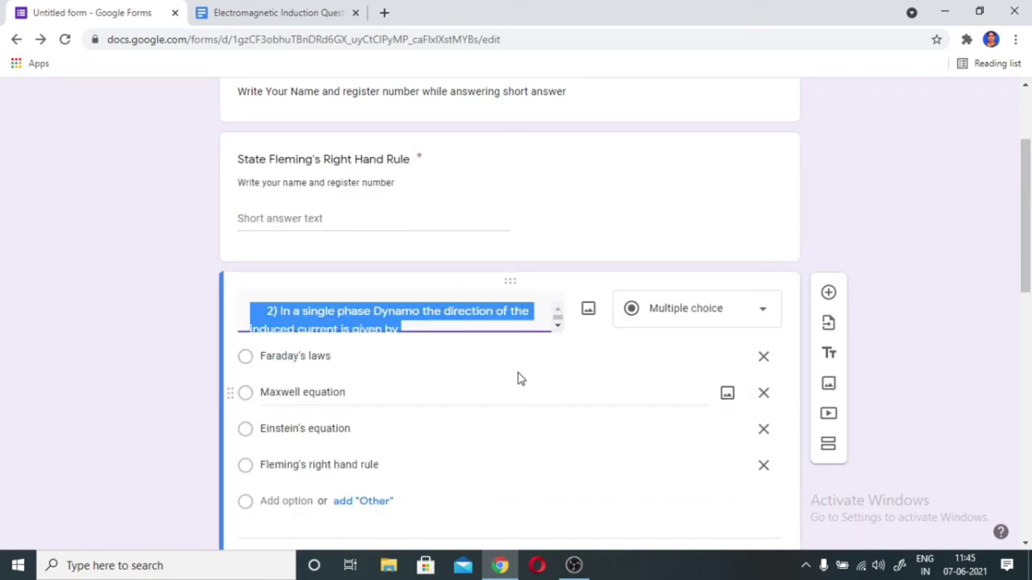
- Mark Fleming's right hand rule correct for the single phase Dynamo question, worth 1 point
scroll(508, 378, down, 2)
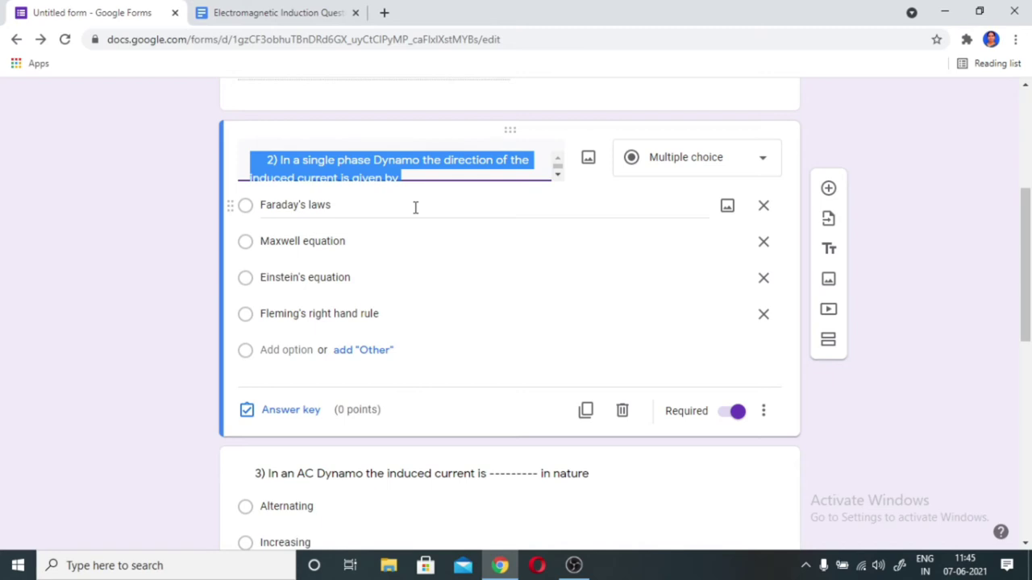
click(256, 315)
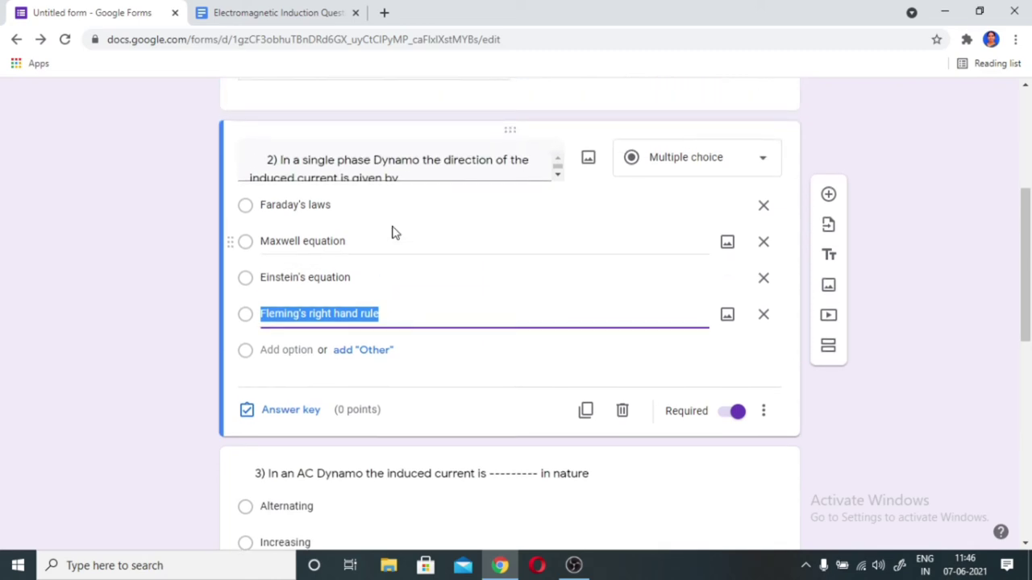
click(278, 409)
click(253, 339)
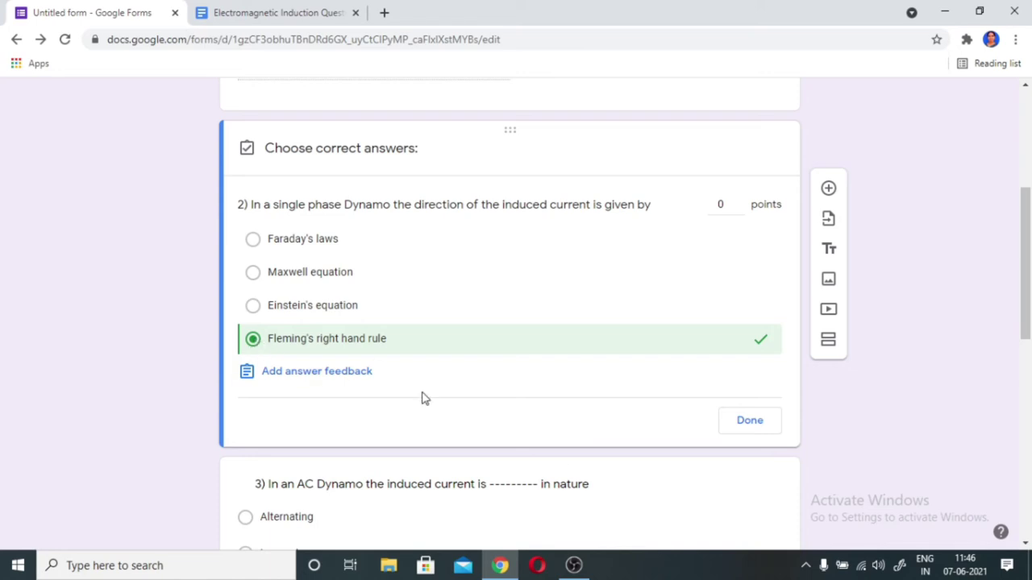
click(765, 424)
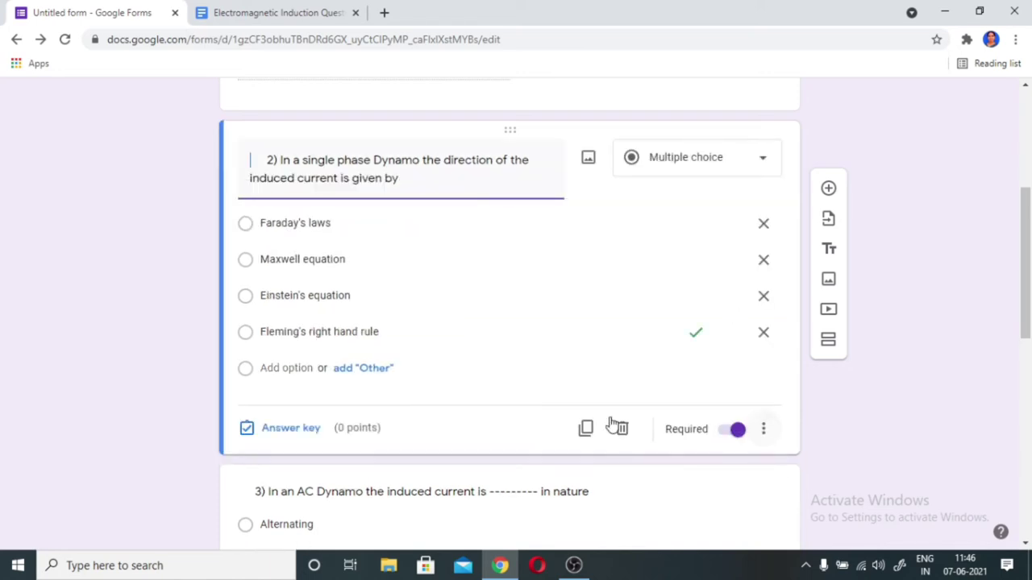
click(313, 431)
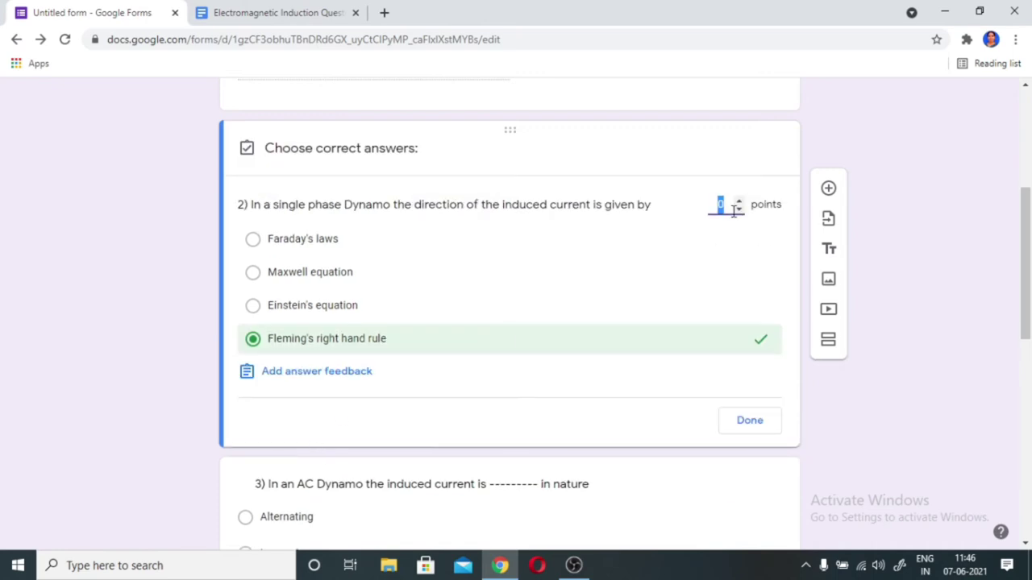
text(1)
click(745, 425)
- Mark Alternating correct for the AC Dynamo question, worth 1 point
scroll(484, 375, down, 2)
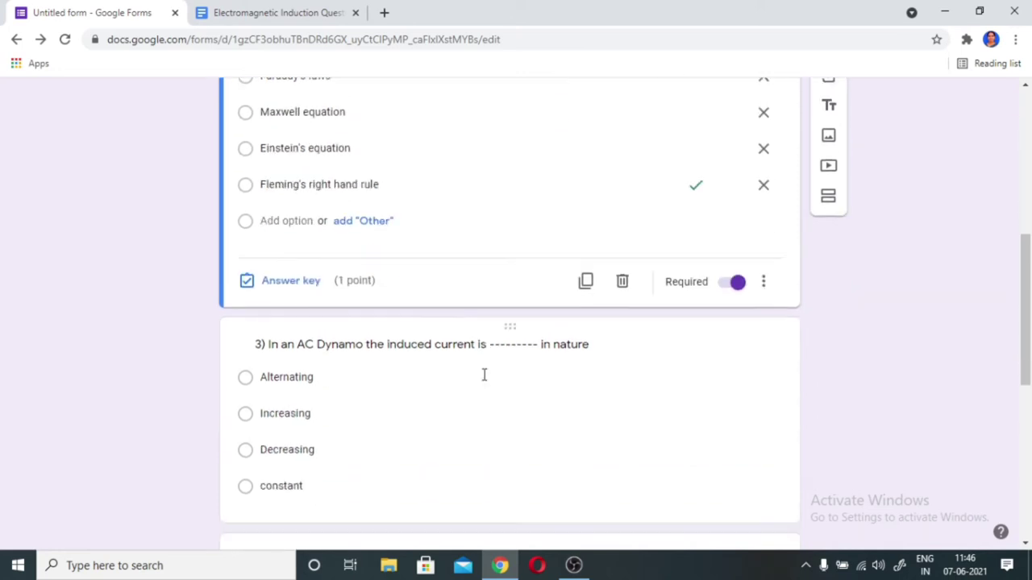
scroll(484, 375, down, 1)
click(338, 321)
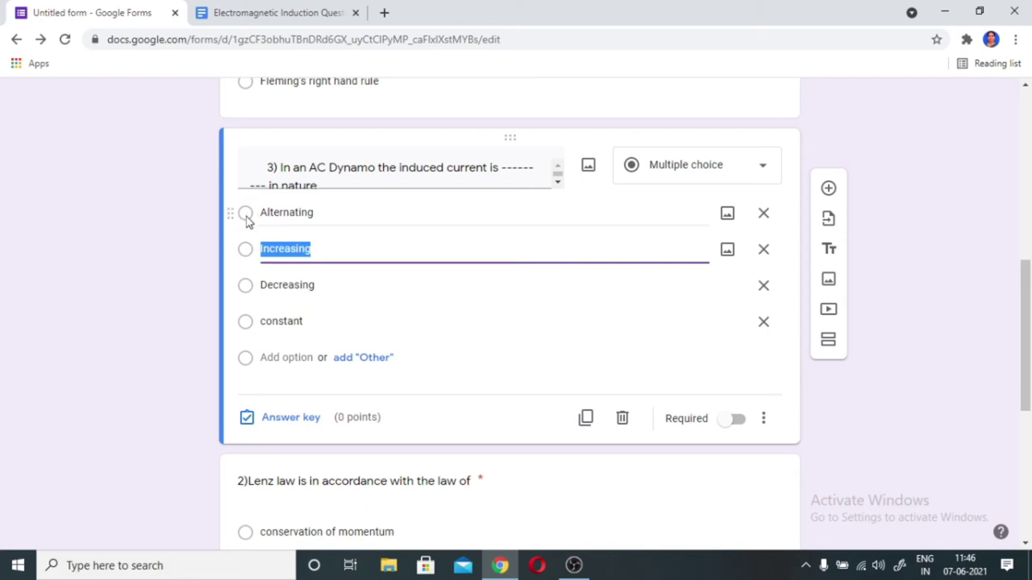
click(247, 422)
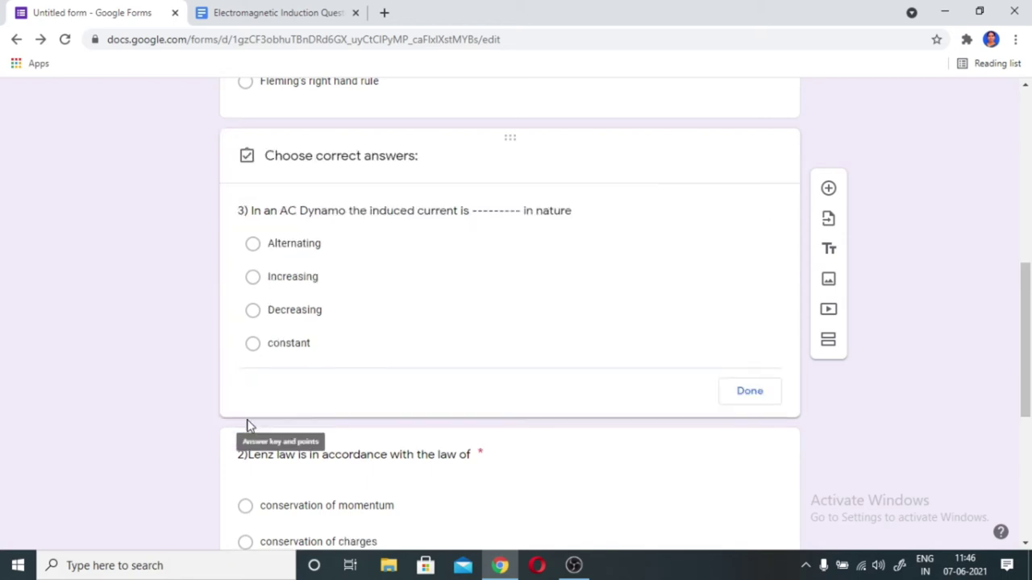
click(252, 248)
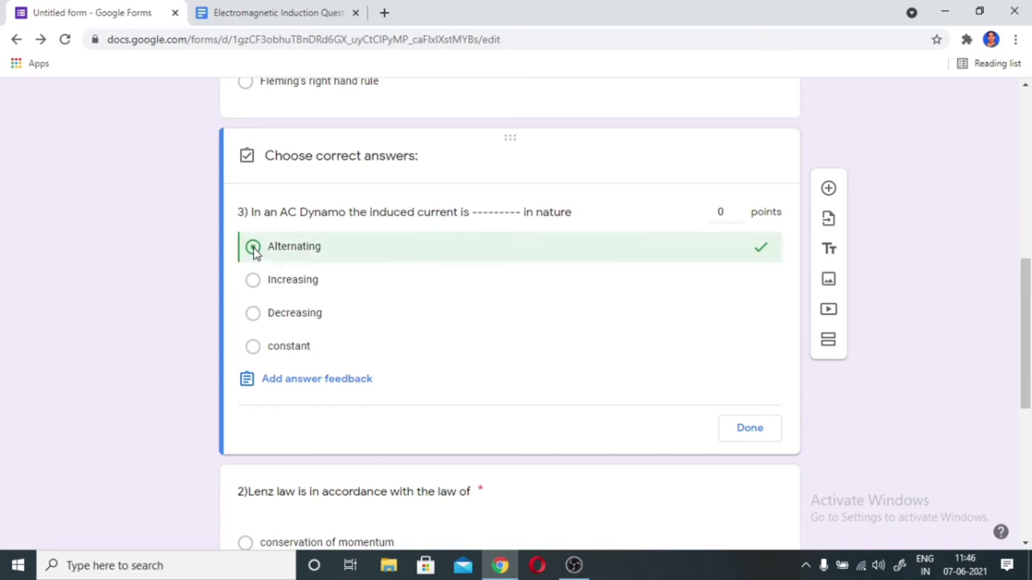
click(721, 211)
click(738, 208)
click(746, 435)
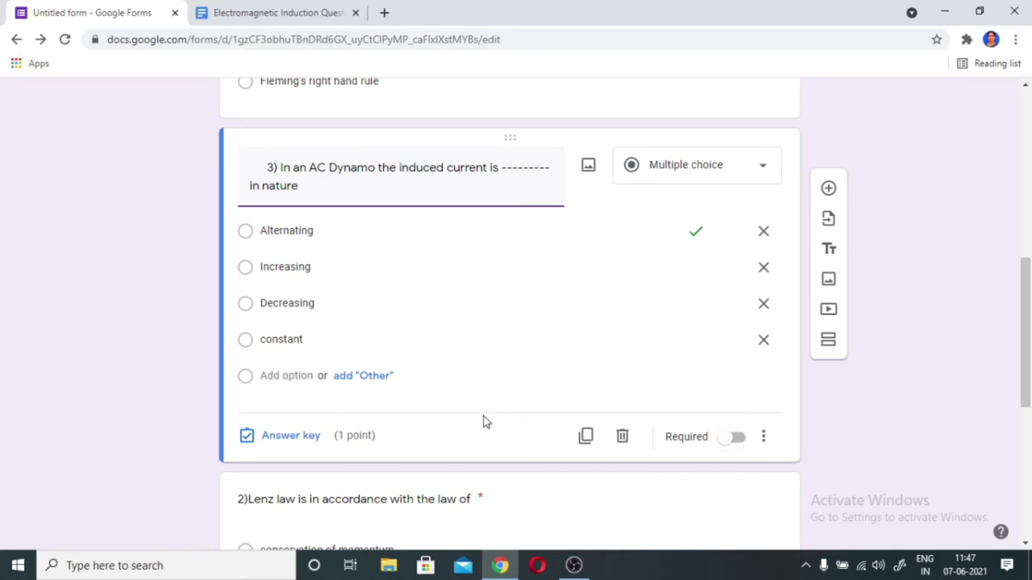
- Mark conservation of energy as the correct answer to the Lenz law question
scroll(438, 357, up, 3)
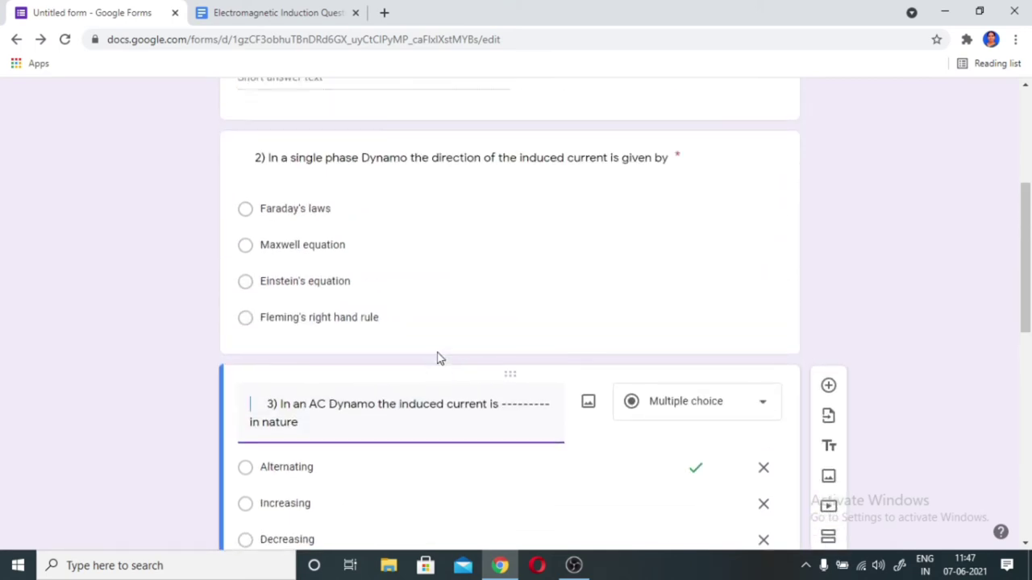
scroll(438, 353, up, 2)
scroll(438, 352, down, 6)
scroll(284, 358, down, 2)
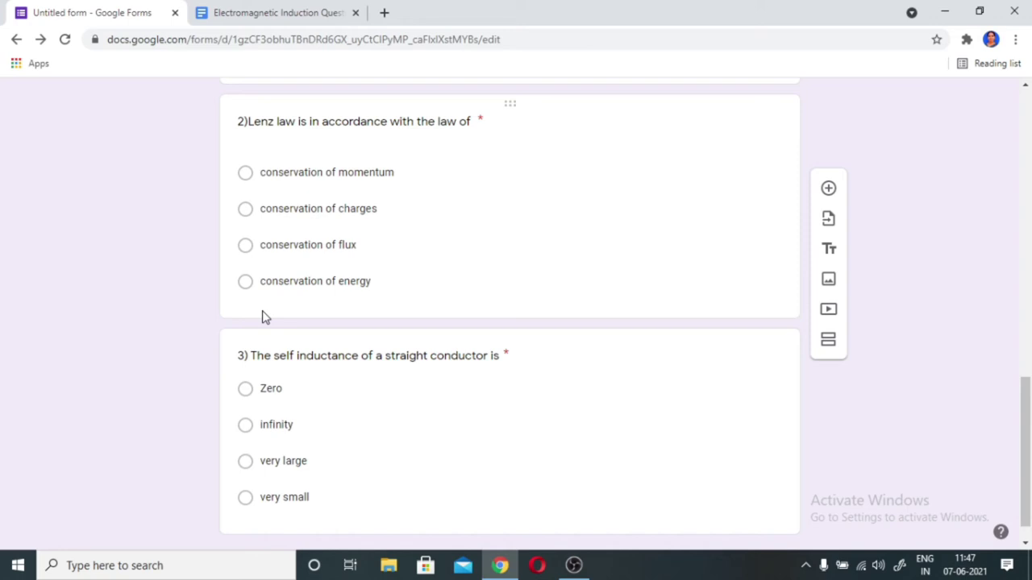
click(403, 302)
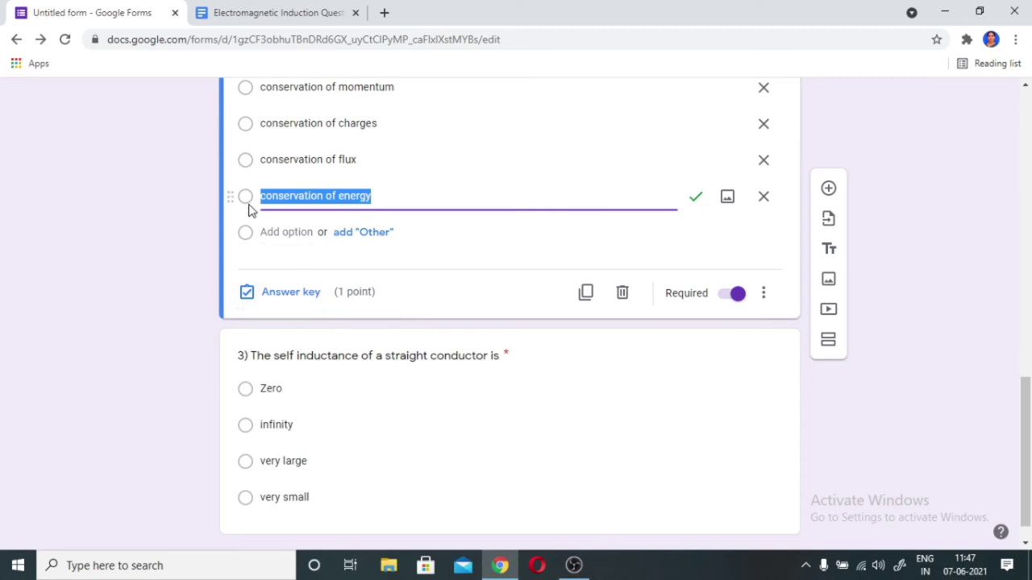
click(247, 293)
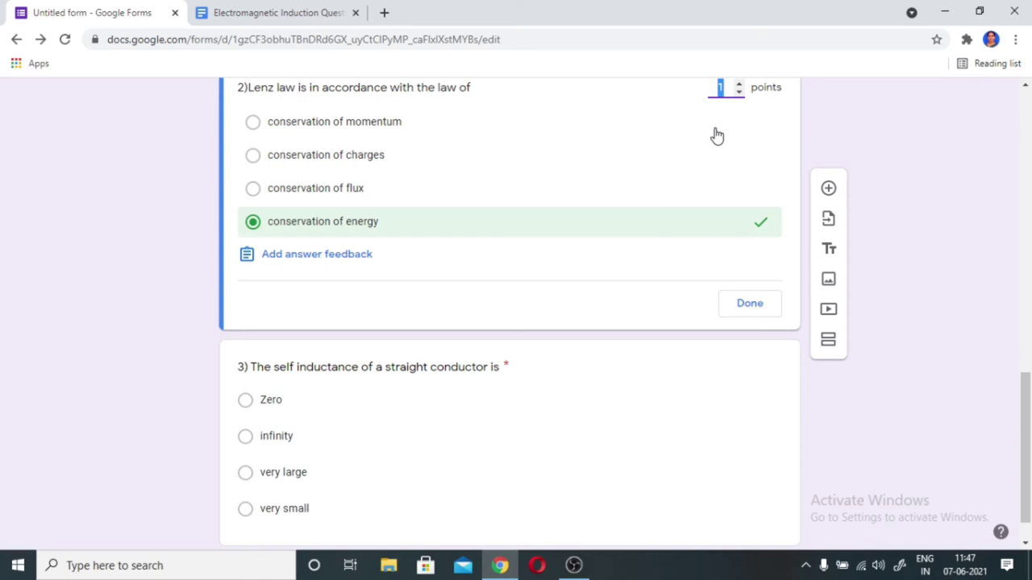
click(744, 306)
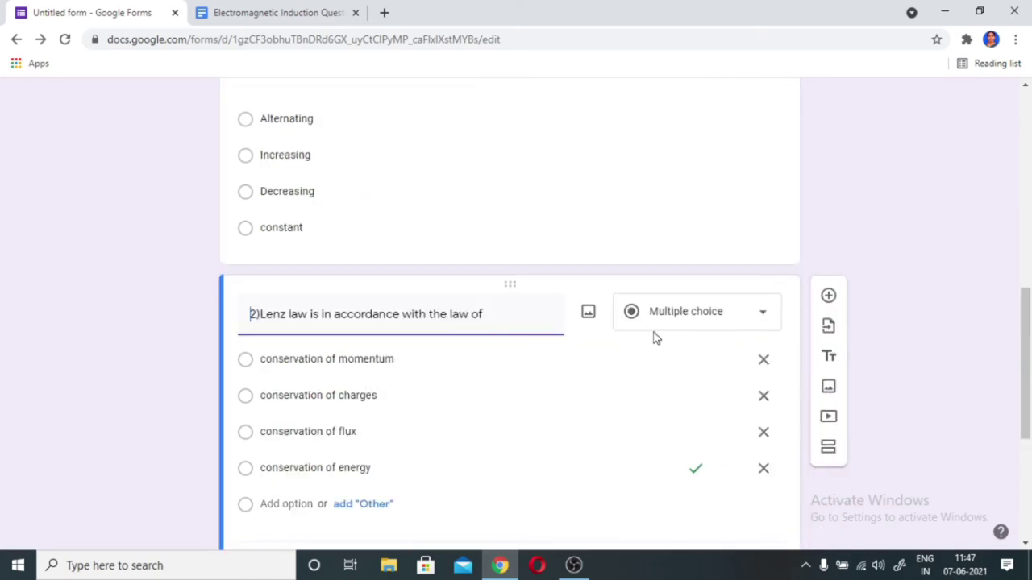
- Mark Zero as the correct answer to the self inductance question
scroll(654, 339, down, 2)
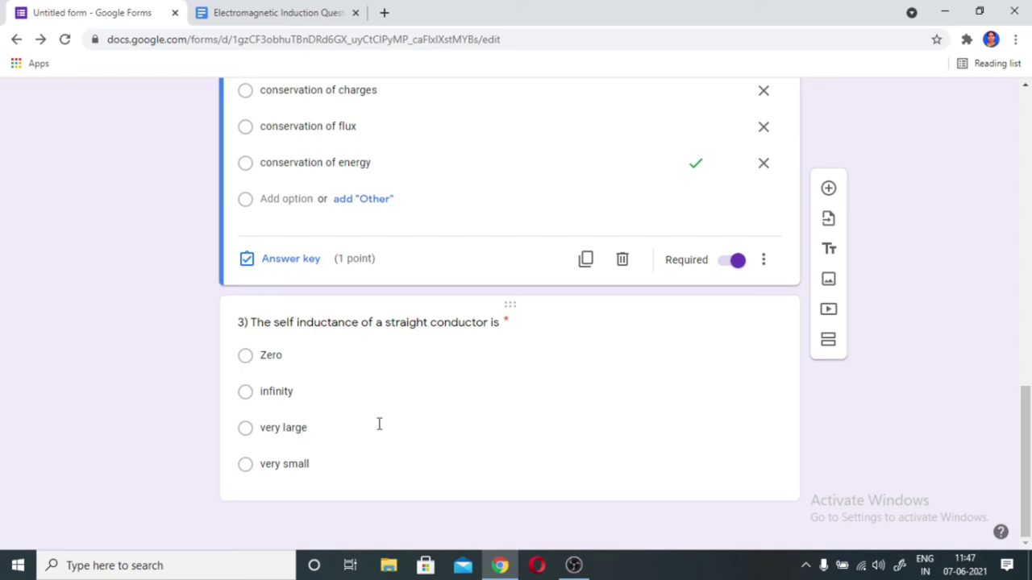
click(313, 464)
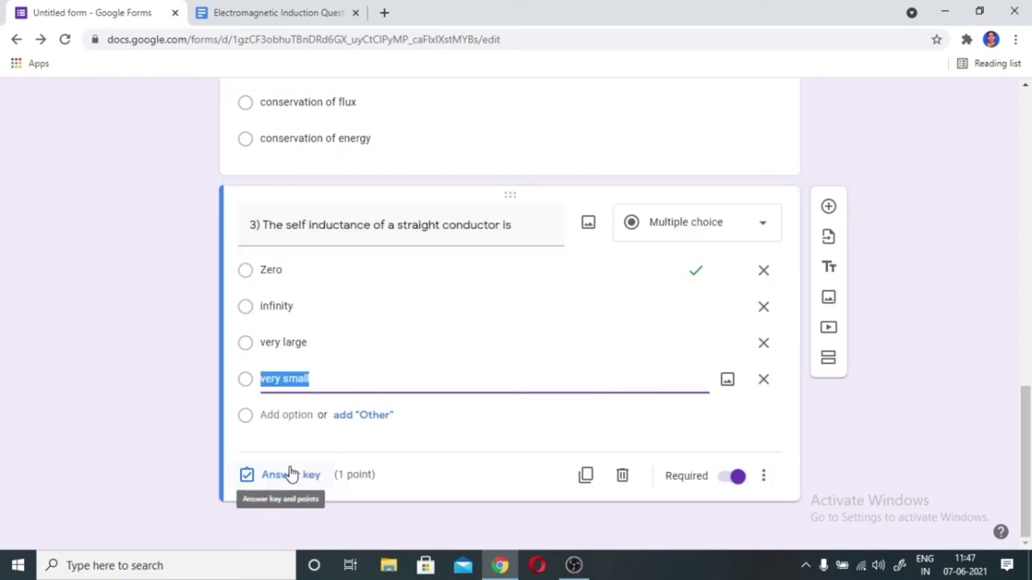
click(289, 477)
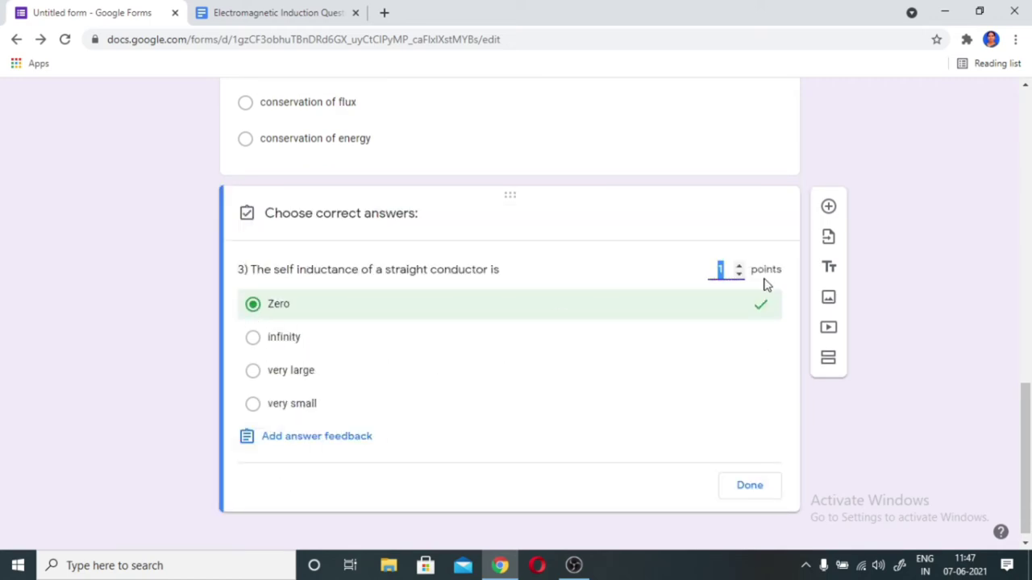
click(750, 489)
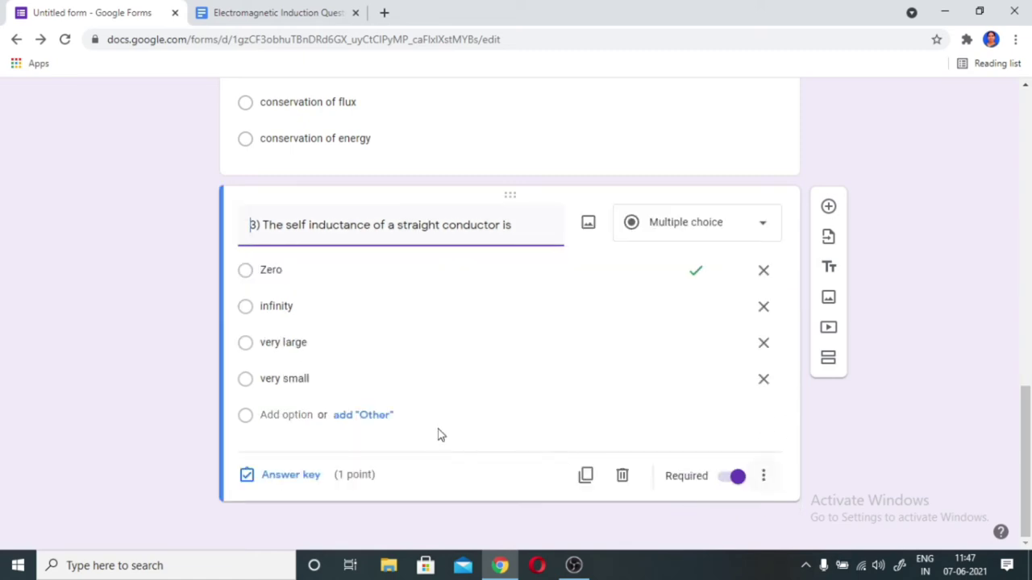
scroll(432, 413, up, 10)
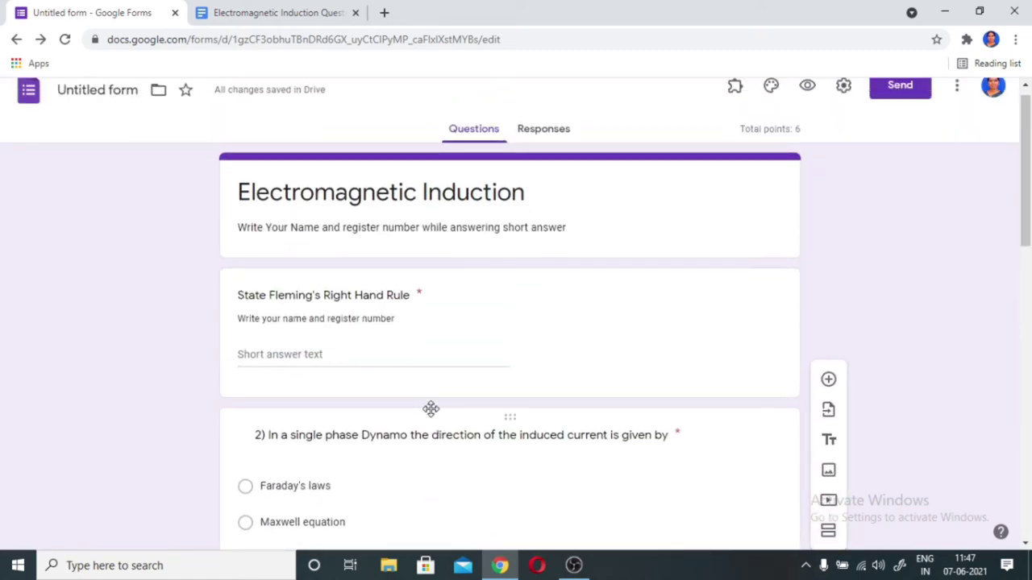
- Prefix the first question's title with '1)'
click(240, 300)
click(246, 308)
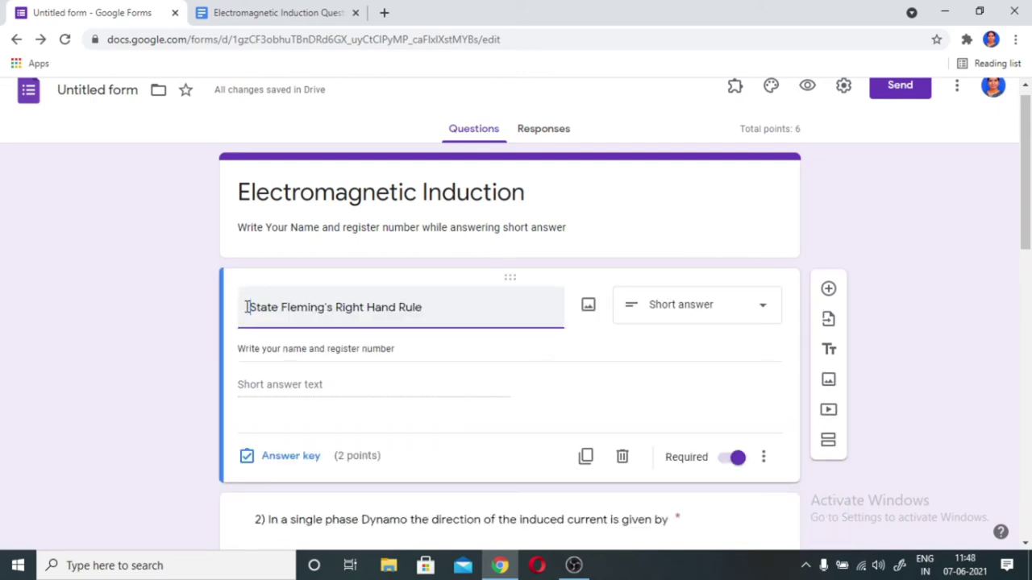
text(1)
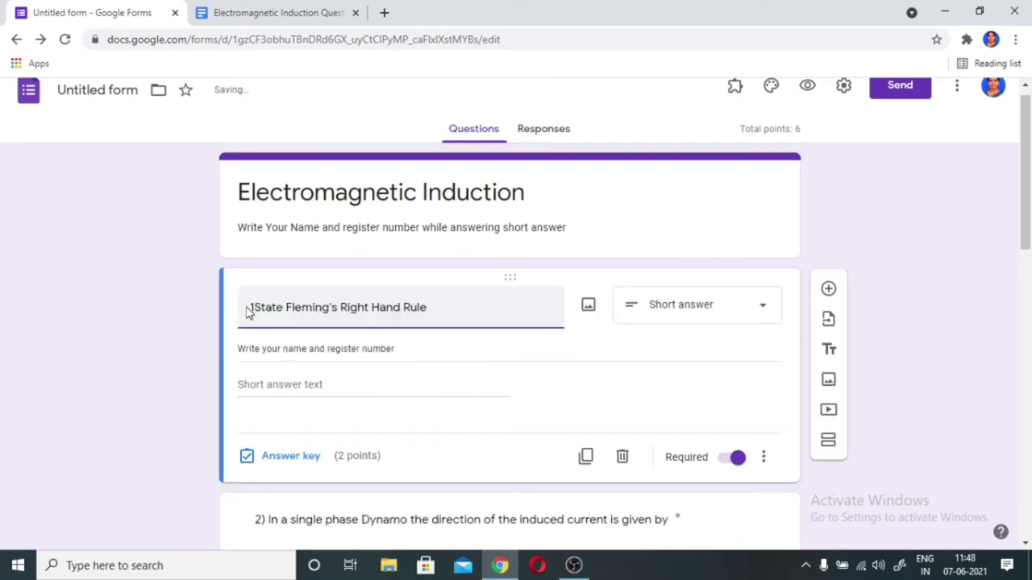
text())
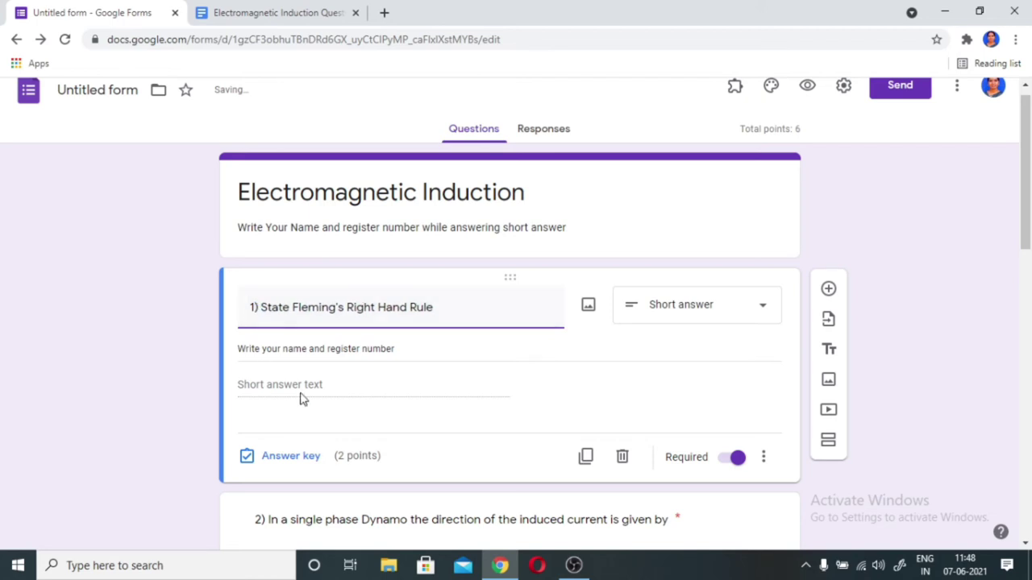
scroll(310, 399, down, 3)
scroll(287, 344, down, 2)
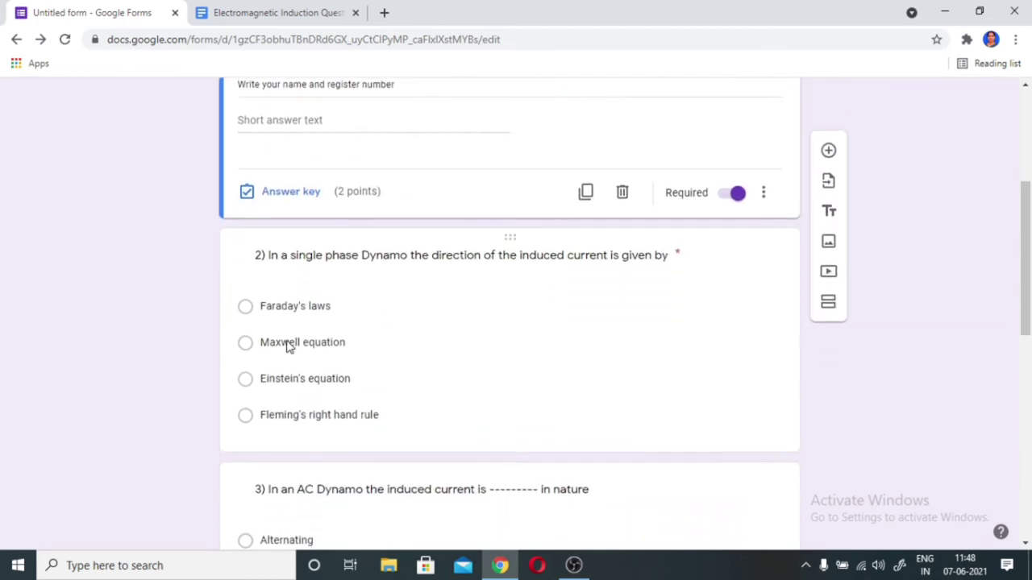
scroll(259, 399, down, 3)
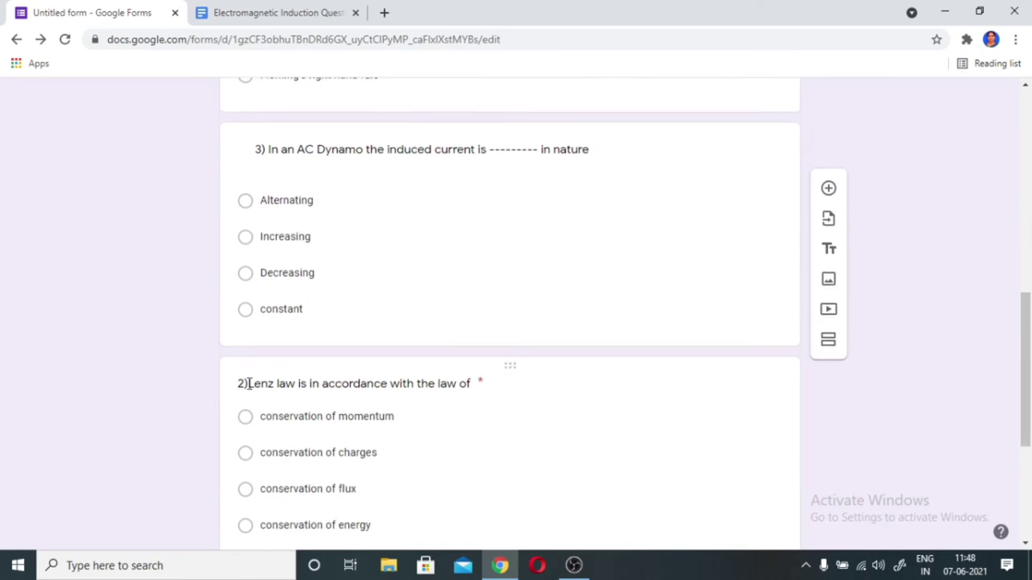
- Renumber the Lenz law question to 4) and the self inductance question to 5)
click(242, 383)
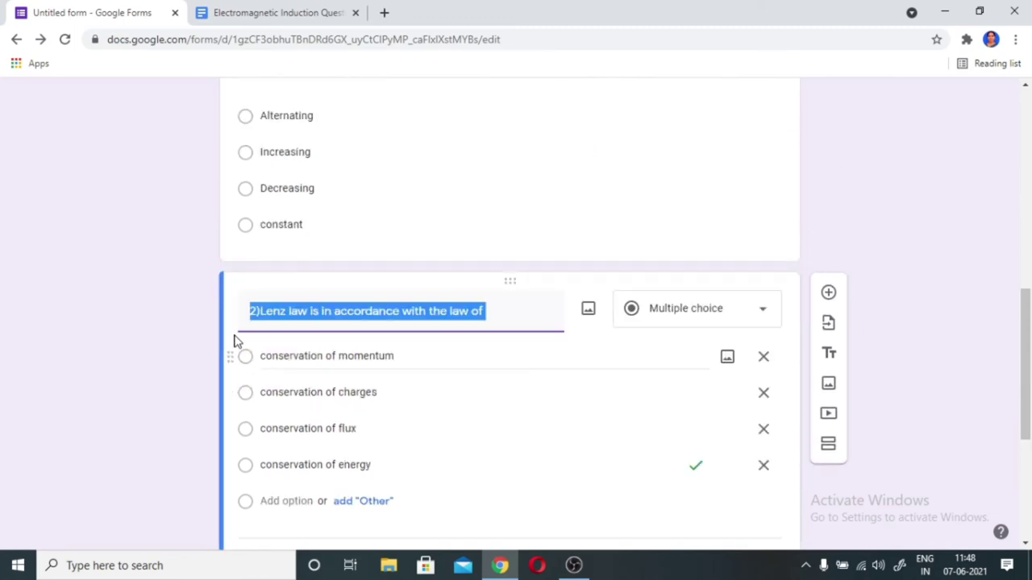
click(257, 317)
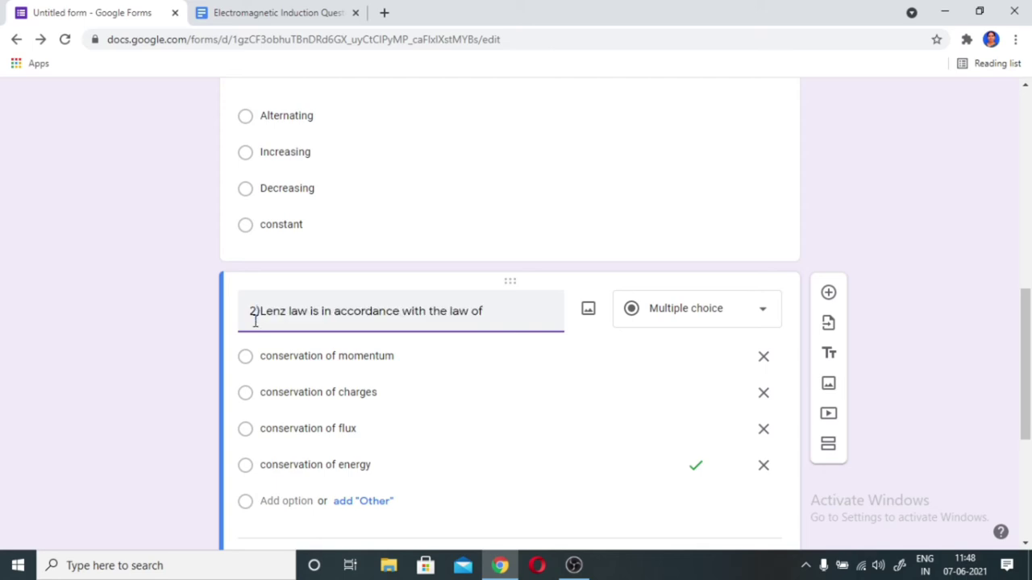
key(BackSpace)
text(4)
scroll(323, 341, down, 4)
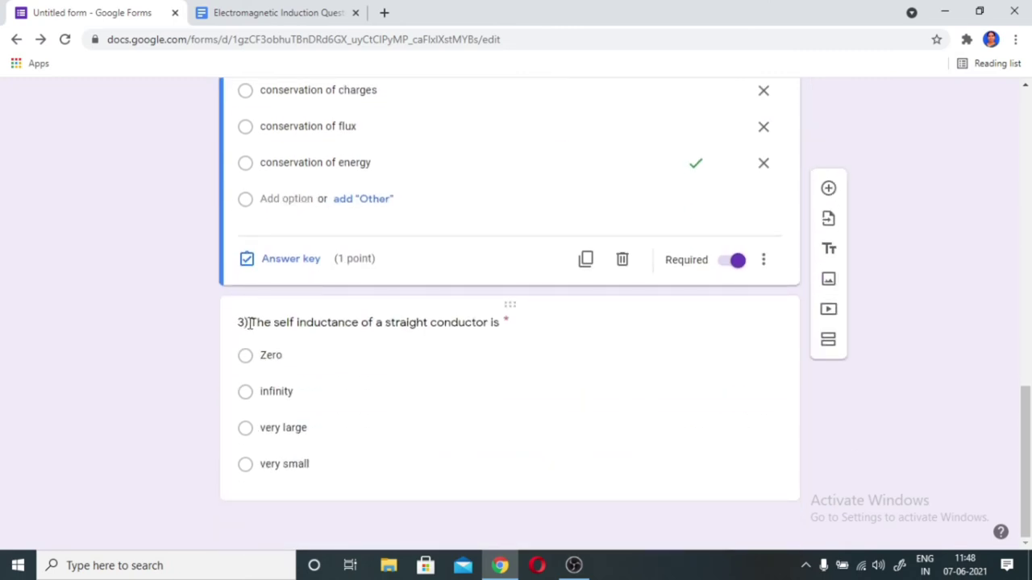
click(242, 322)
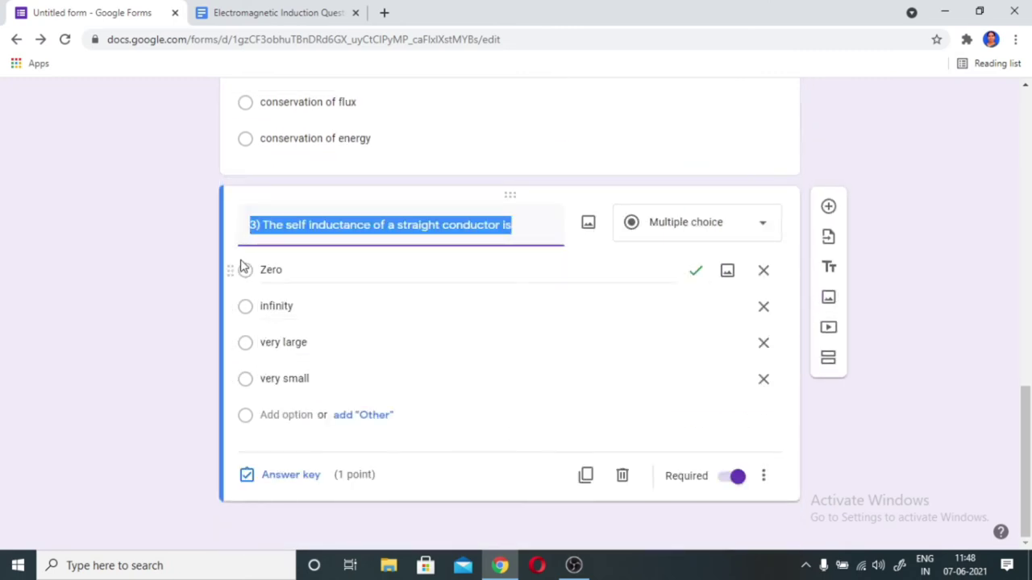
click(257, 227)
key(BackSpace)
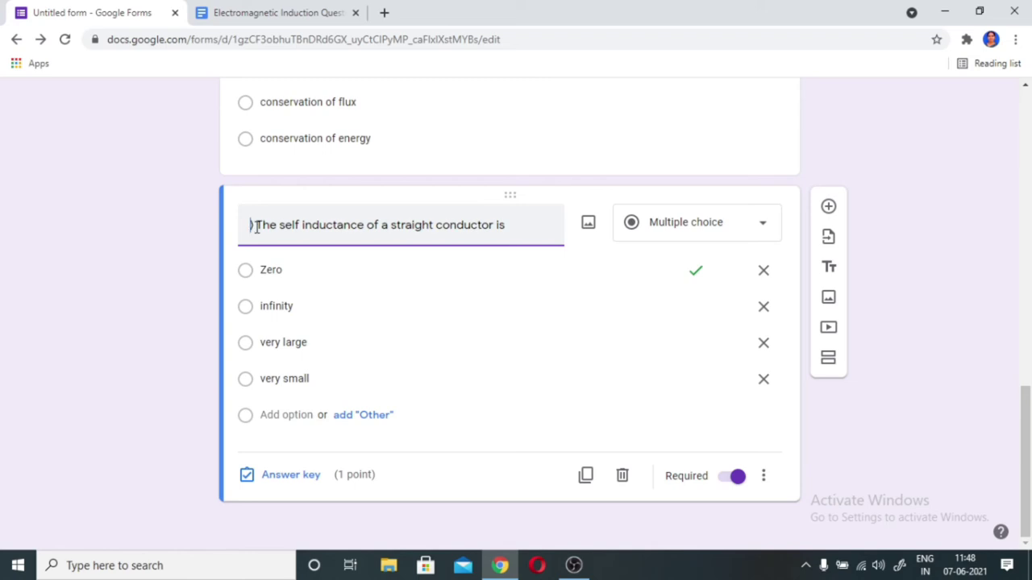
text(5)
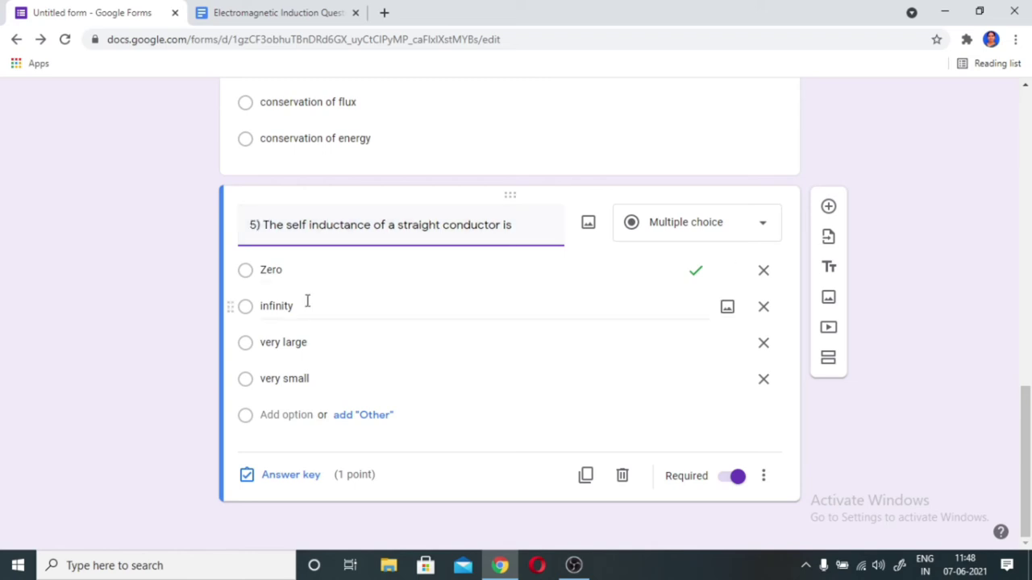
scroll(692, 226, up, 10)
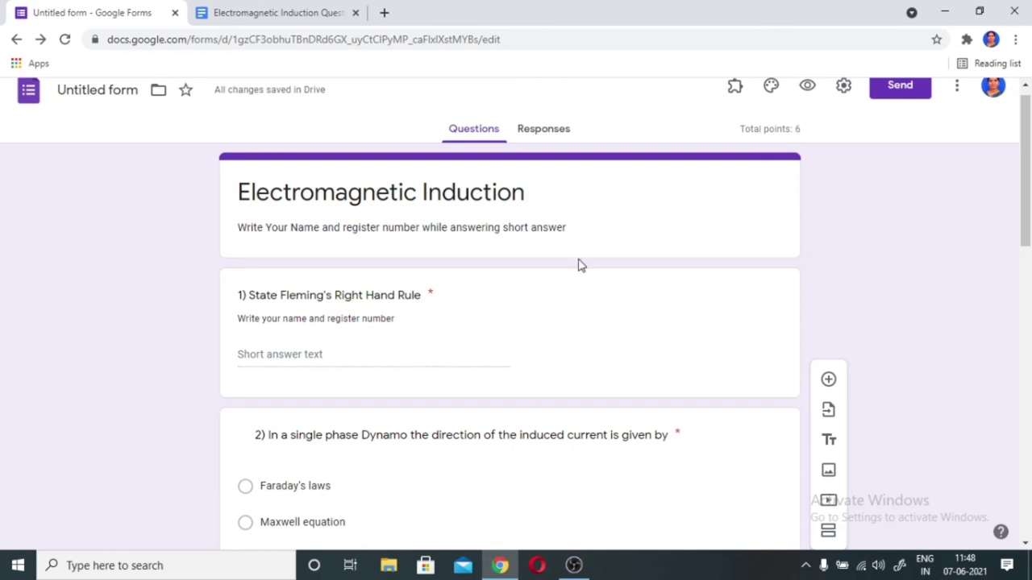
scroll(583, 343, down, 4)
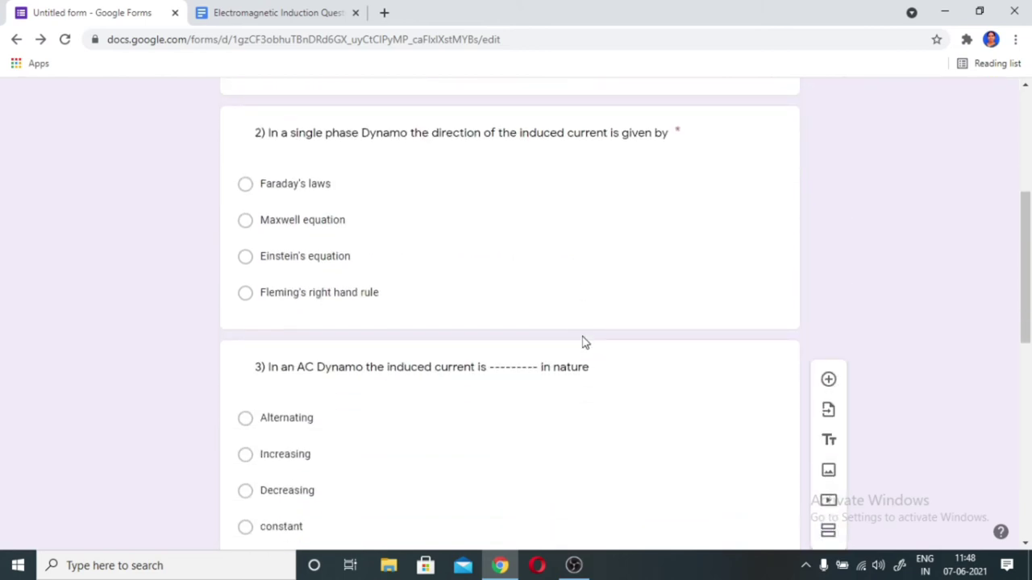
scroll(584, 343, down, 8)
- Add a new question titled '6) A transformer', copied from the questions document
click(828, 206)
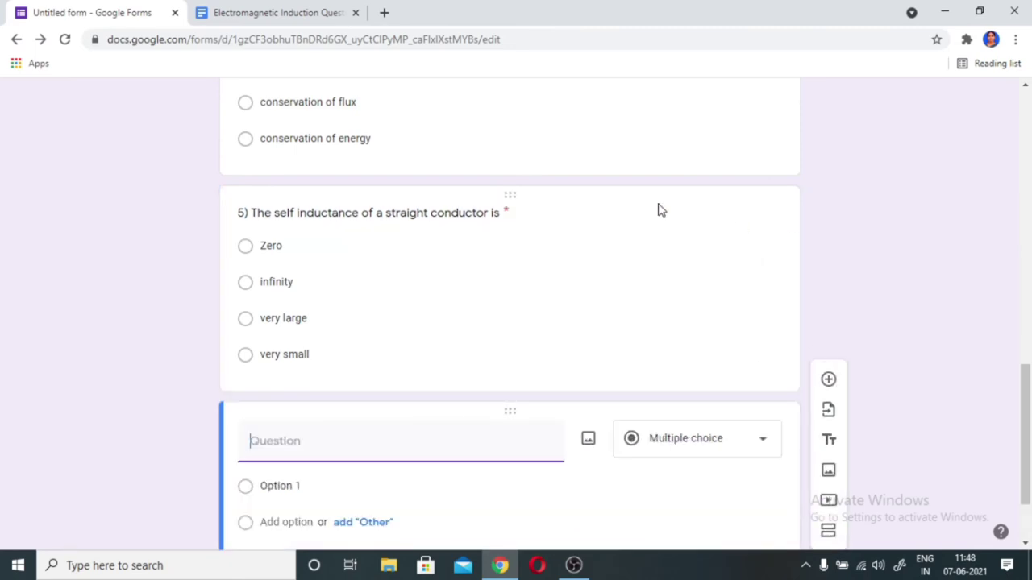
click(278, 12)
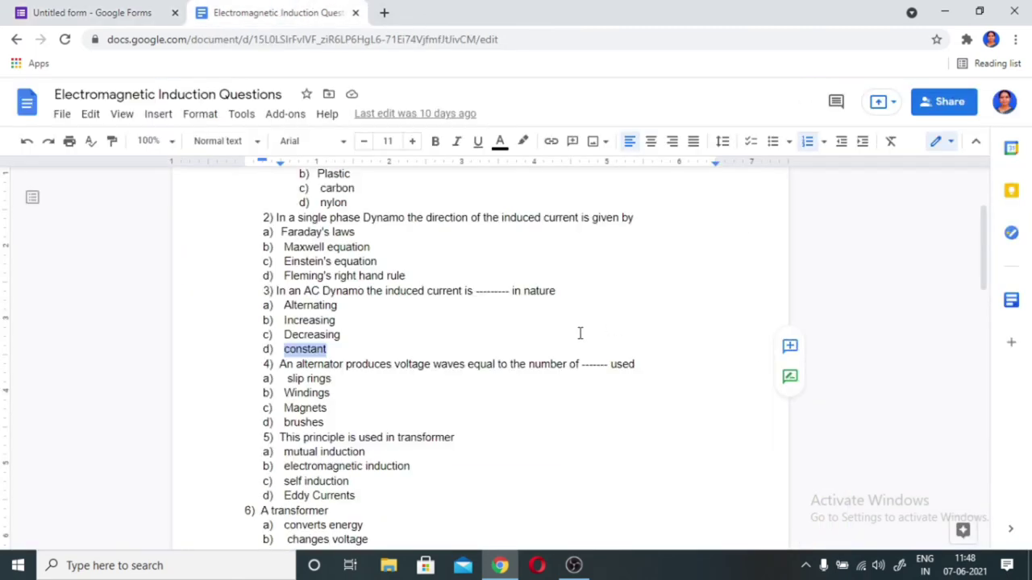
scroll(580, 333, down, 3)
double_click(296, 284)
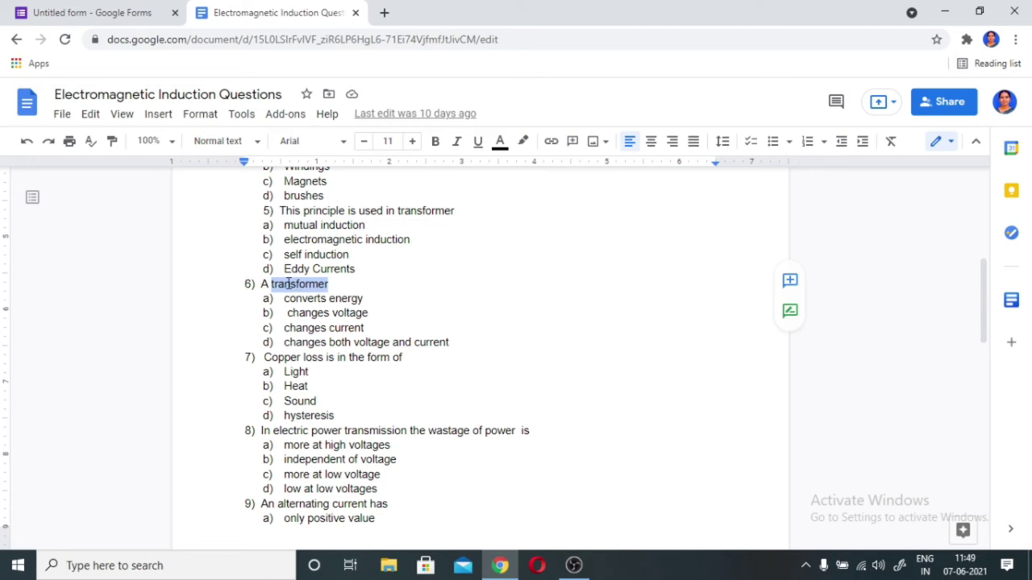
triple_click(292, 282)
key(ctrl+c)
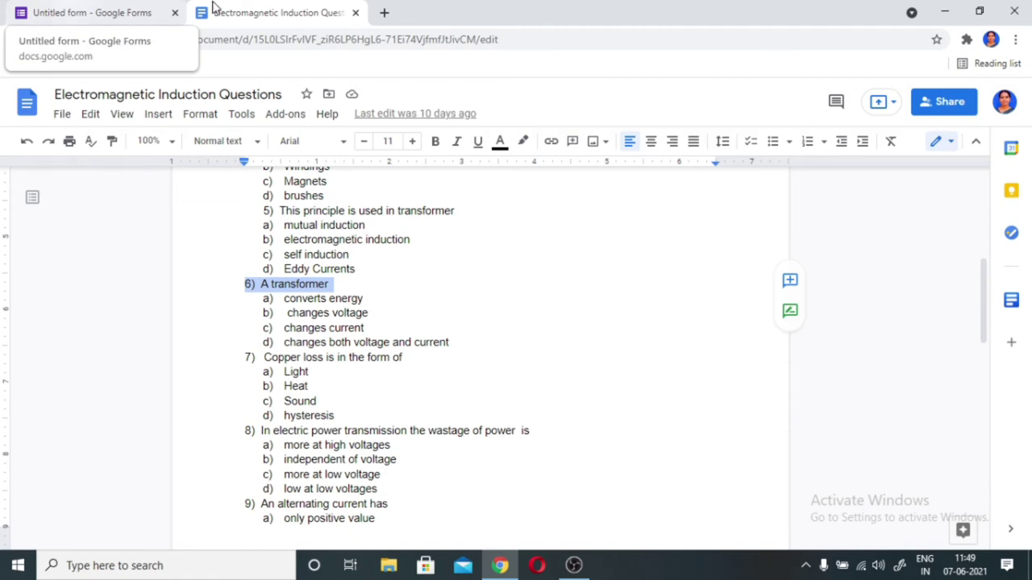
click(130, 16)
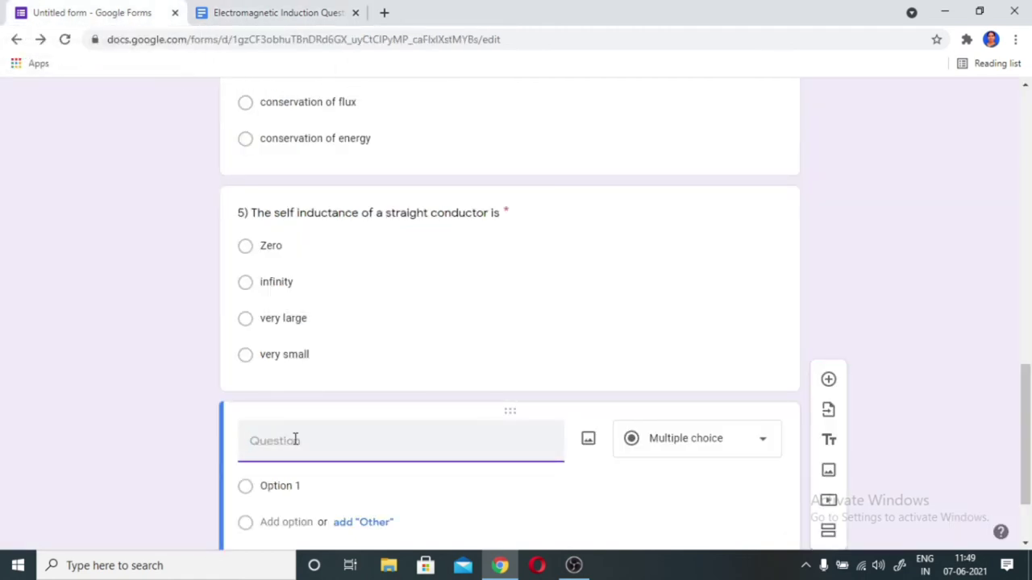
key(ctrl+v)
- Paste 'converts energy' from the document as question 6's first option
click(282, 16)
scroll(339, 233, down, 1)
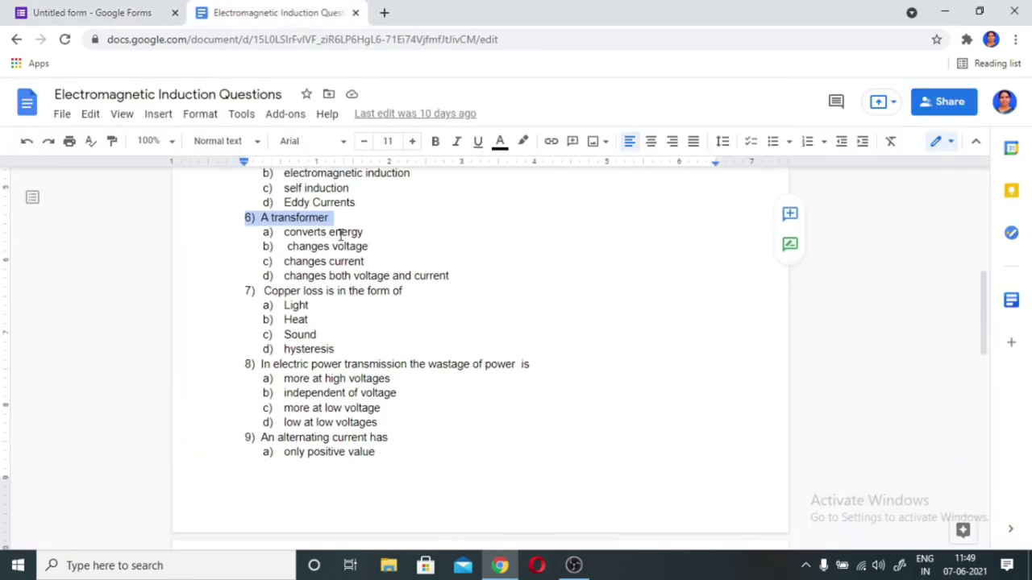
click(328, 224)
triple_click(328, 224)
key(ctrl+c)
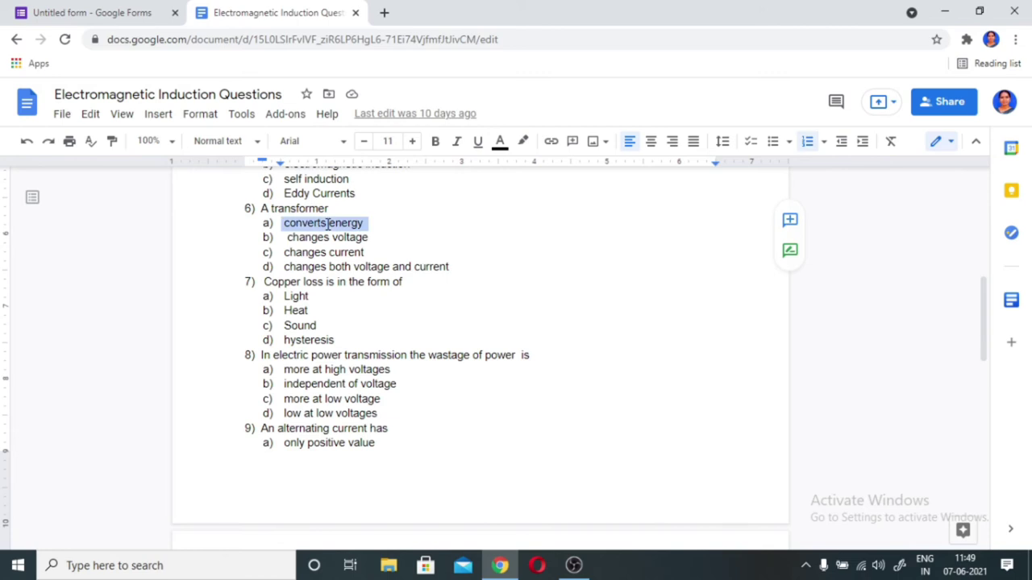
click(143, 16)
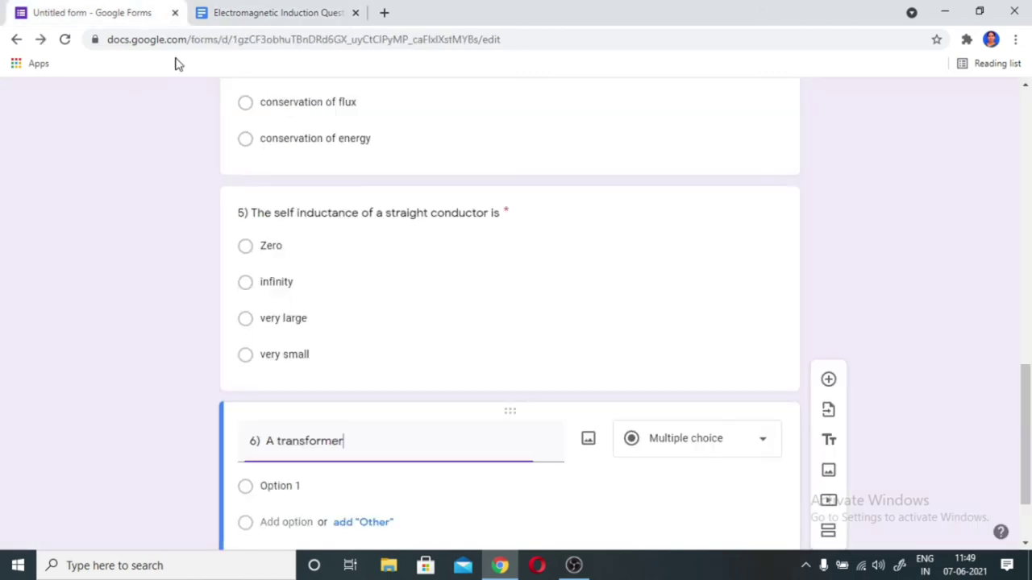
scroll(329, 371, down, 1)
click(299, 378)
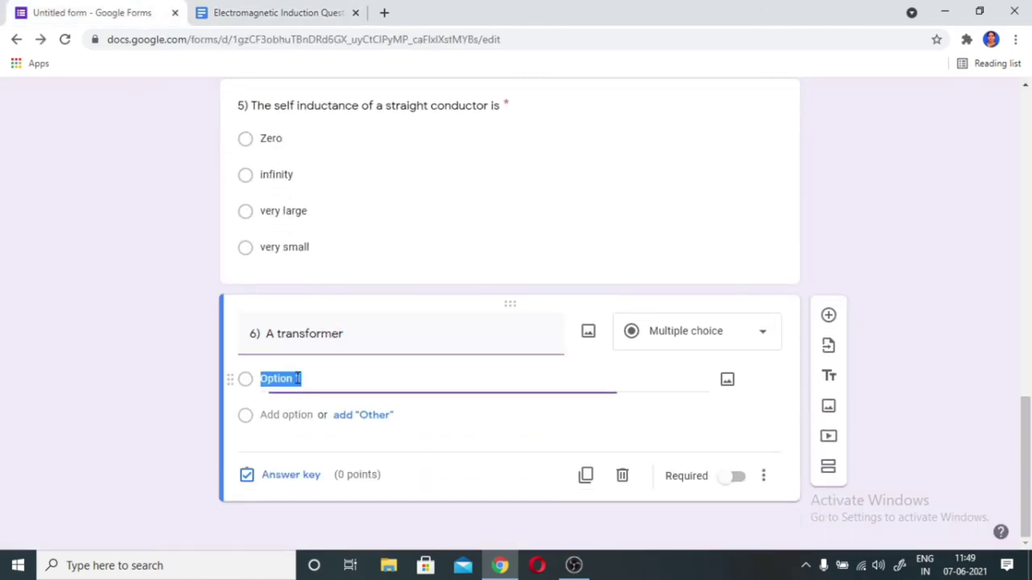
key(ctrl+v)
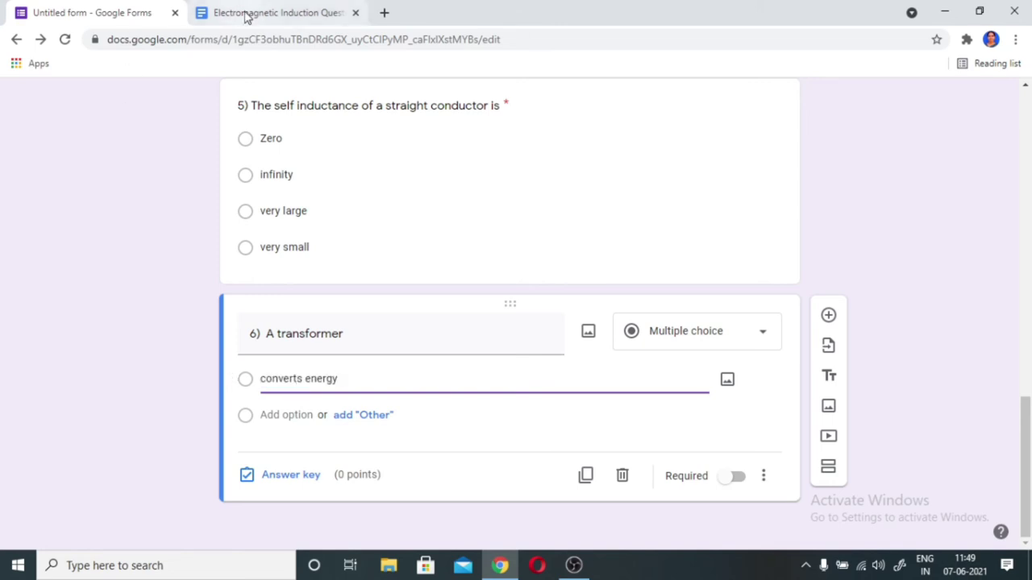
- Add 'changes voltage' and 'changes current' from the document as the second and third options
click(247, 13)
triple_click(320, 239)
key(ctrl+c)
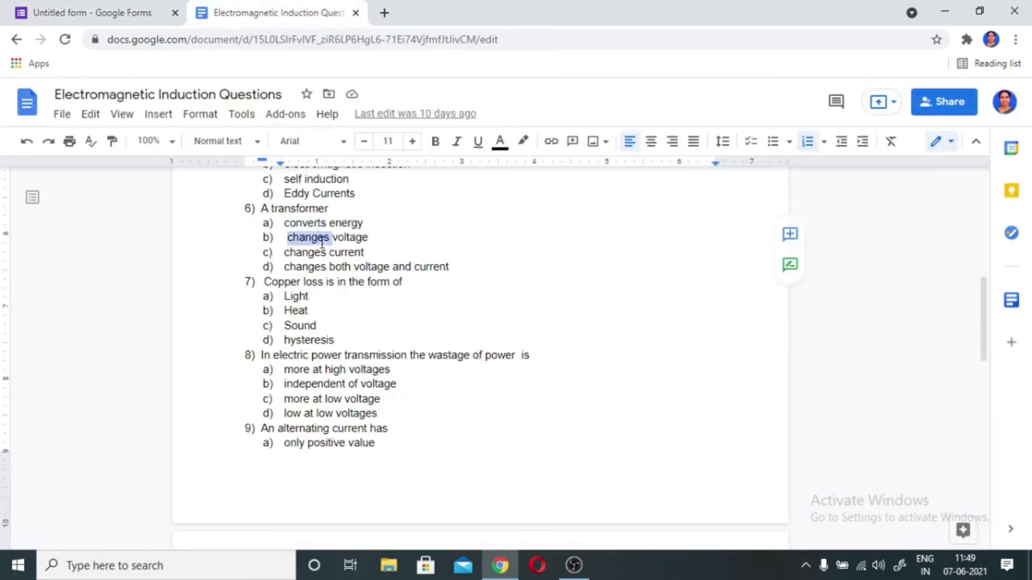
click(142, 14)
click(287, 414)
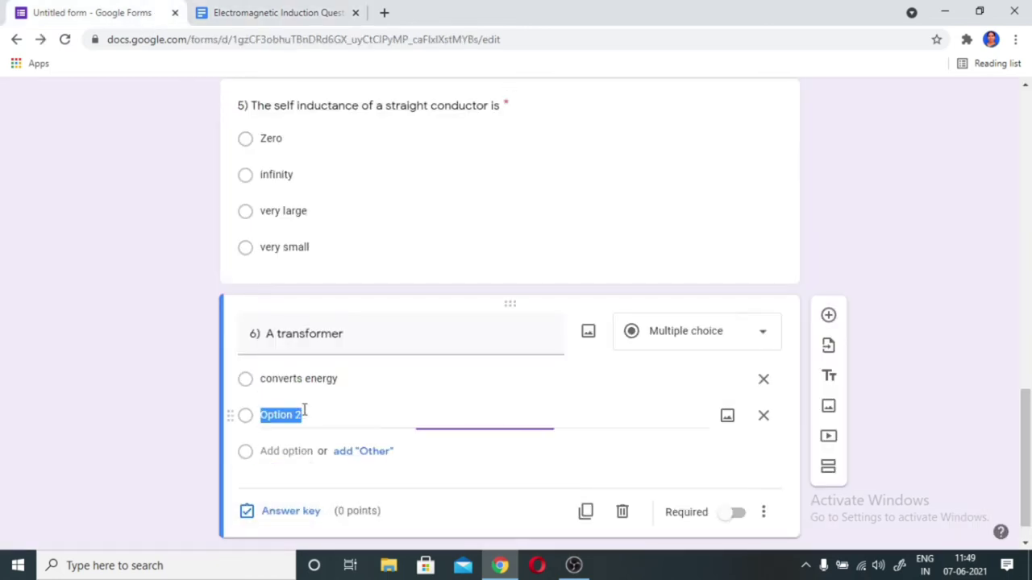
key(ctrl+v)
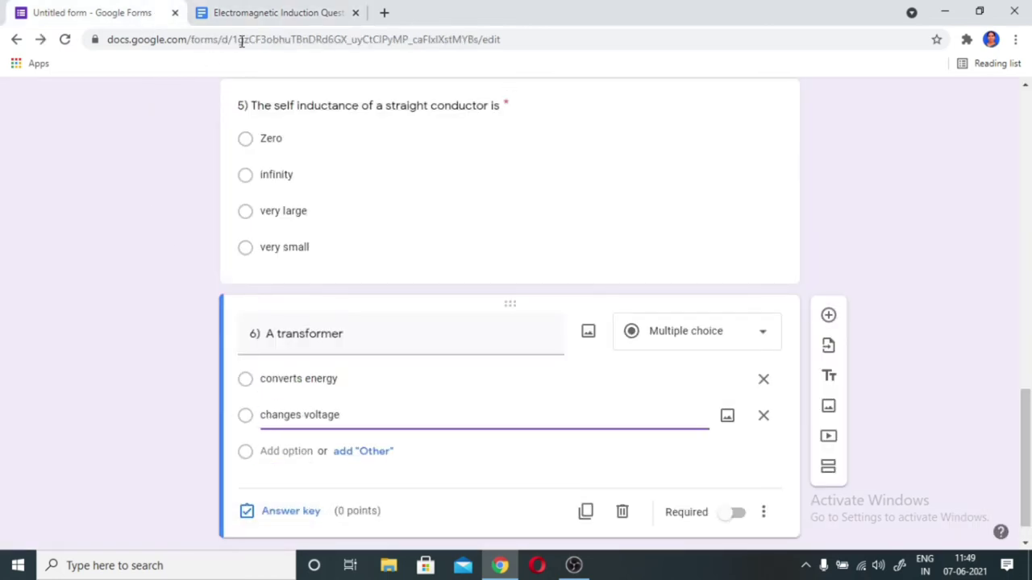
click(254, 16)
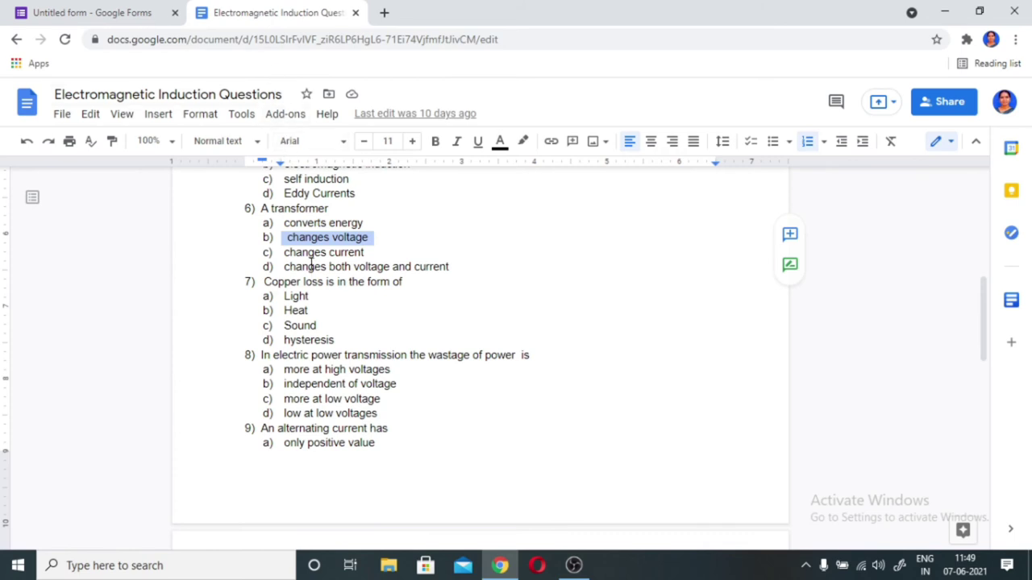
double_click(310, 252)
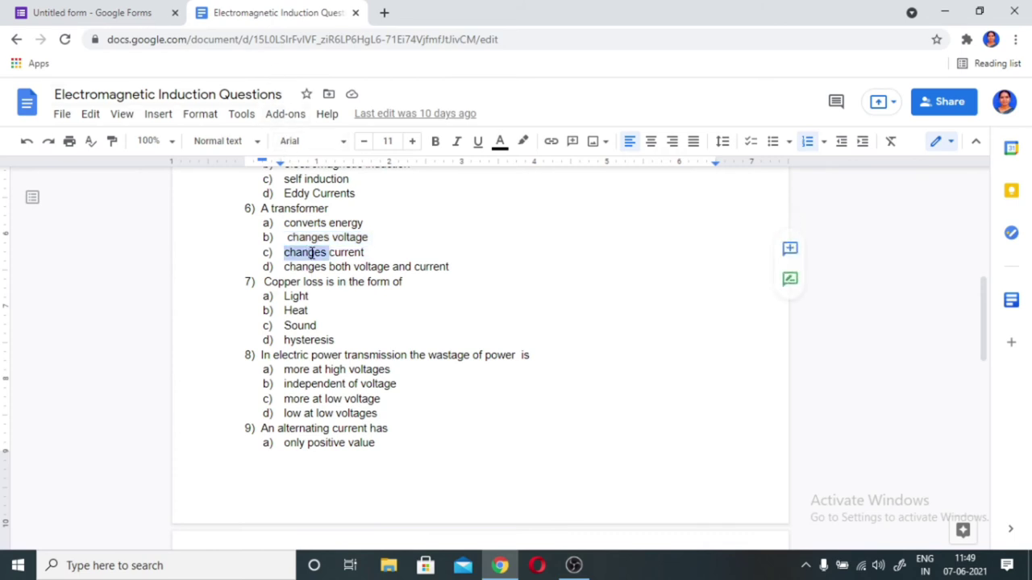
drag(279, 253, 364, 252)
key(ctrl+c)
click(147, 16)
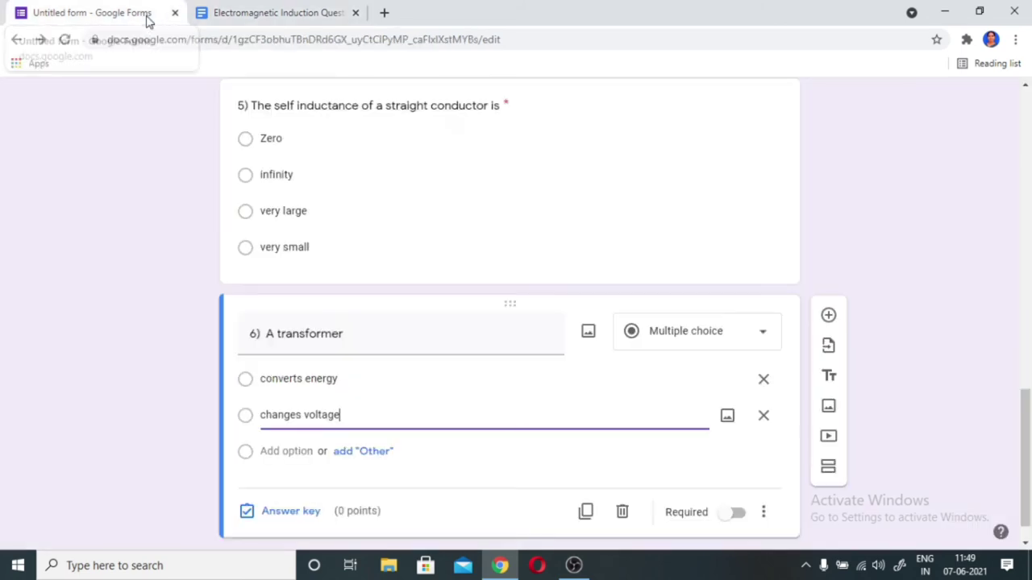
click(299, 449)
key(ctrl+v)
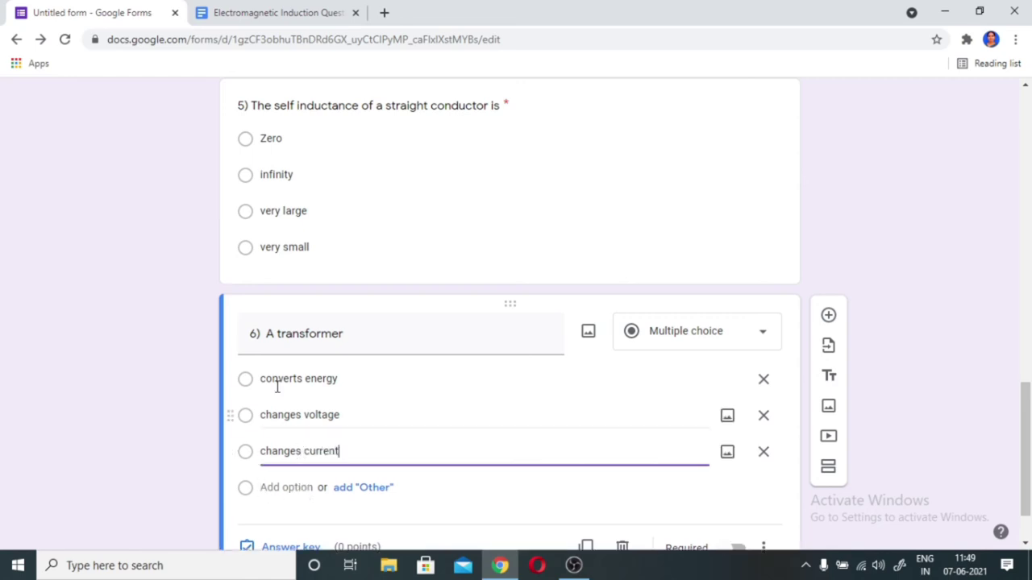
- Add 'changes both voltage and current' as question 6's fourth option
click(302, 13)
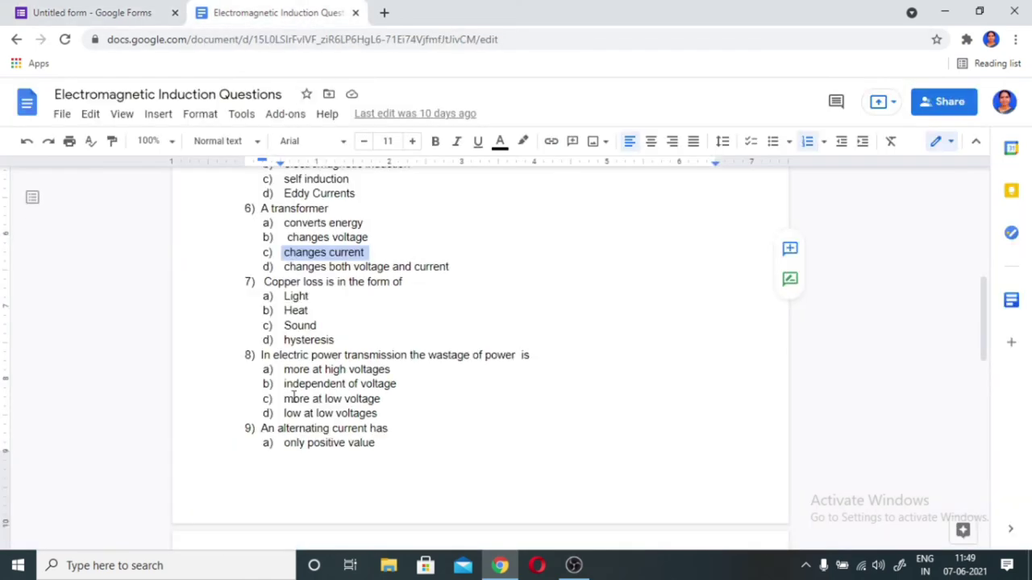
triple_click(311, 267)
key(ctrl+c)
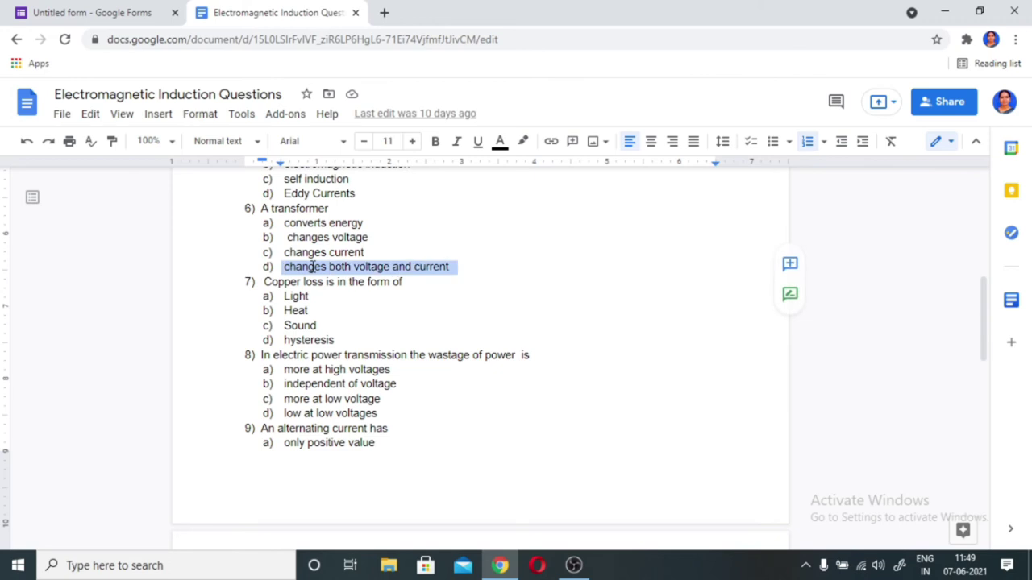
click(129, 13)
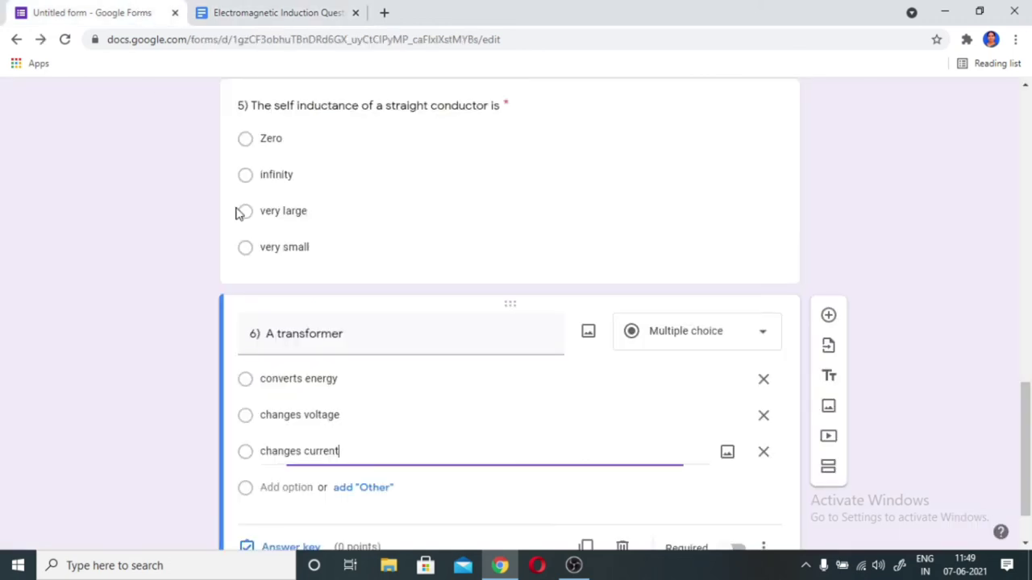
click(306, 484)
key(ctrl+v)
scroll(331, 387, down, 2)
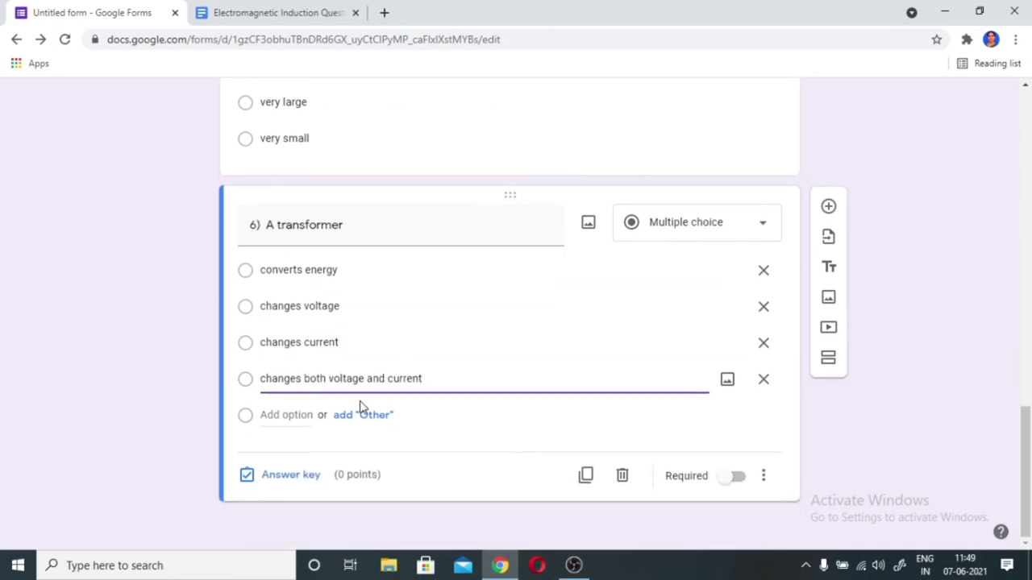
- Set question 6's answer key to 'changes both voltage and current' at 1 point, then add a blank question
click(290, 483)
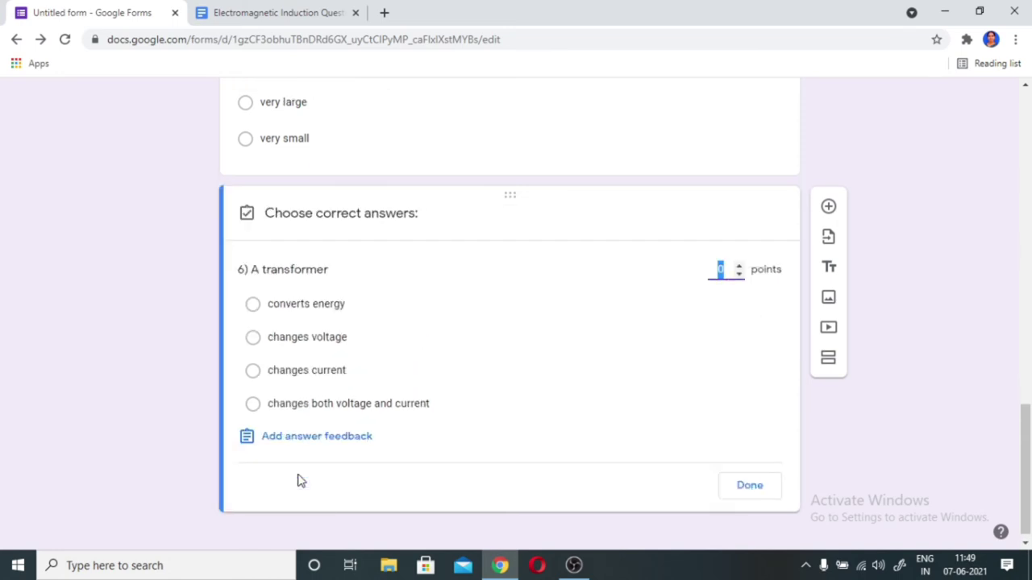
click(252, 407)
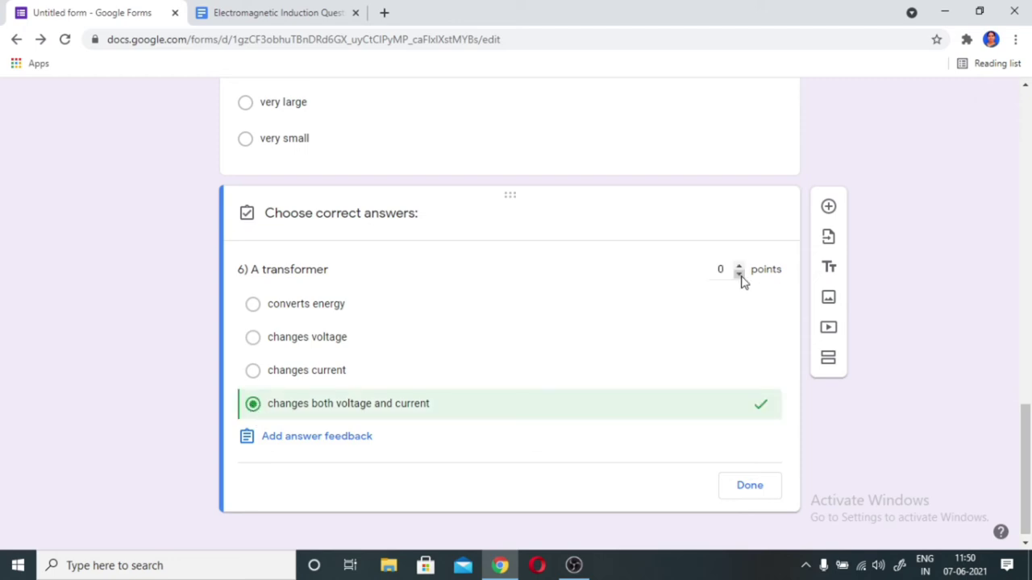
click(739, 266)
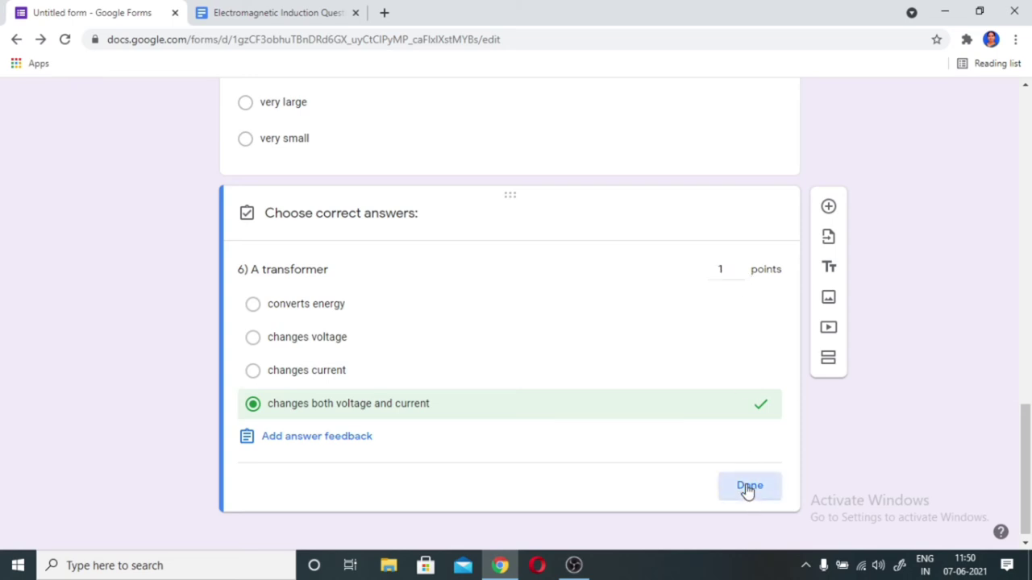
click(748, 488)
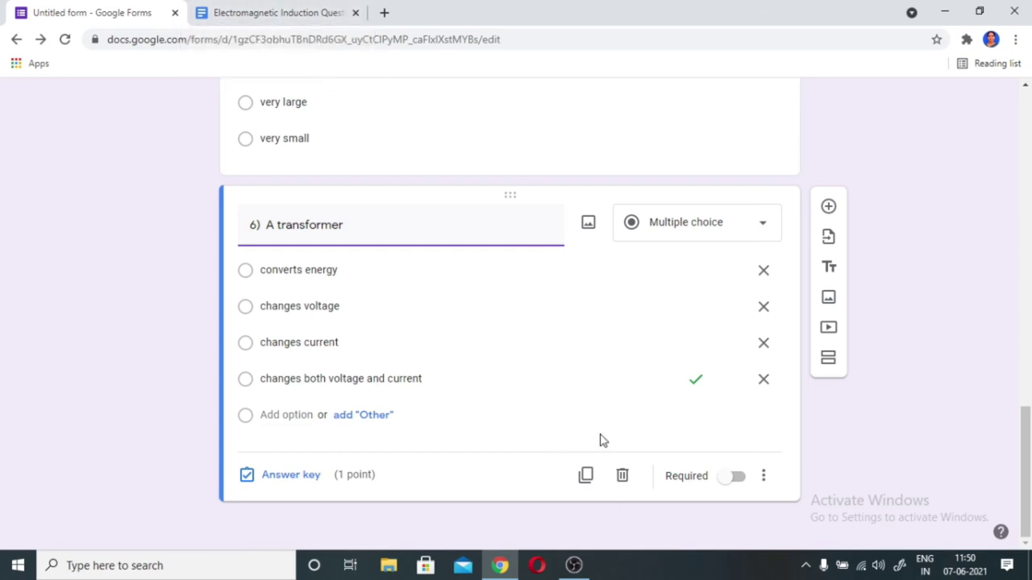
click(828, 208)
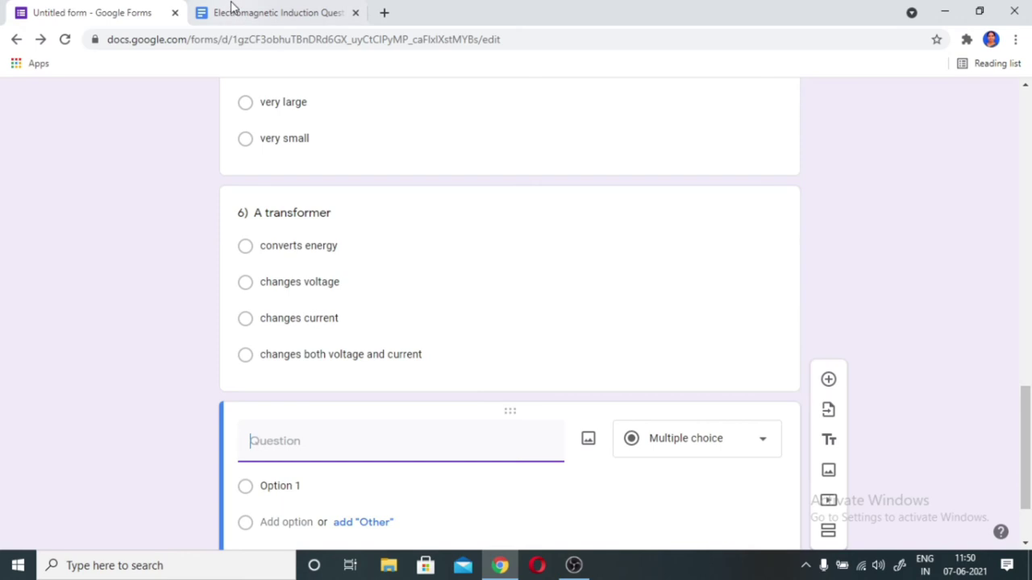
- Copy question 7 'Copper loss is in the form of' from the document into the form
click(258, 15)
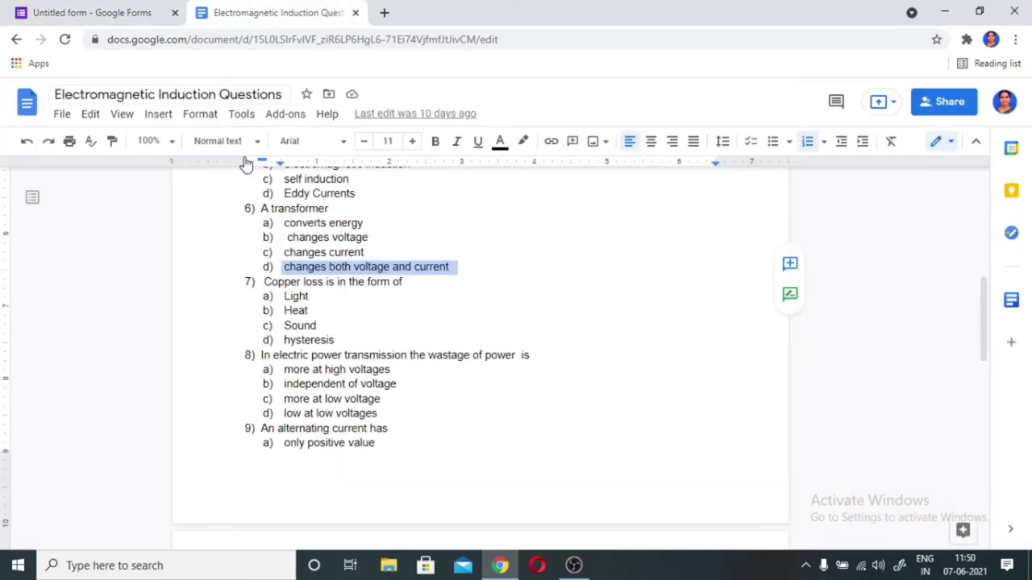
triple_click(320, 286)
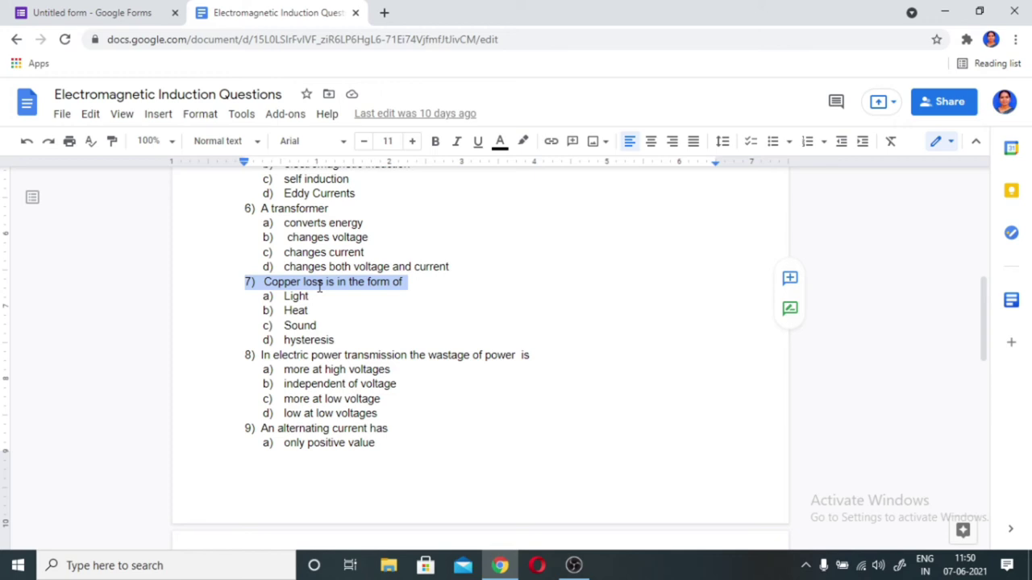
click(91, 18)
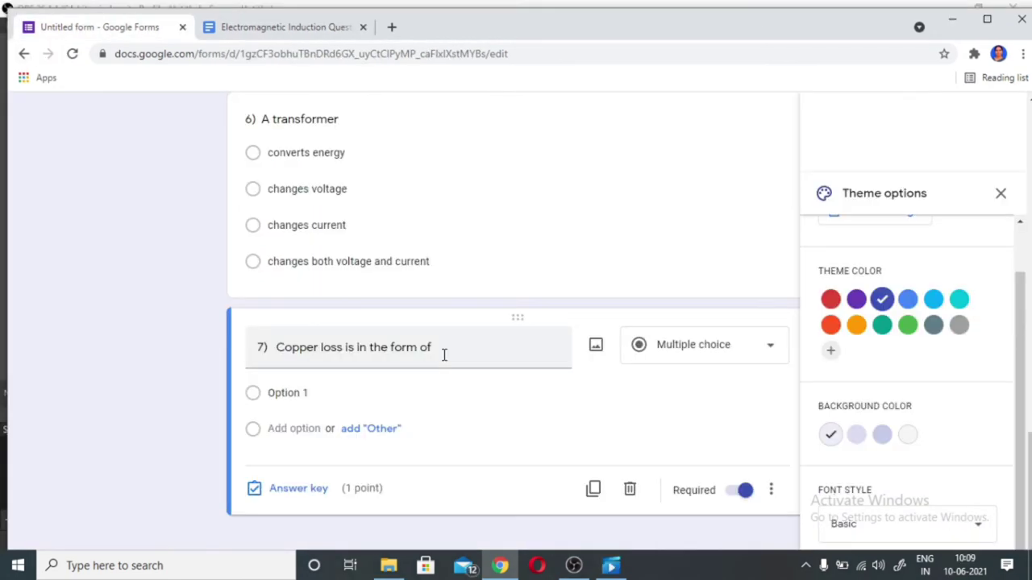
- Paste the options Light, Heat, Sound into question 7 and add 'hysteresis' as the fourth
click(300, 30)
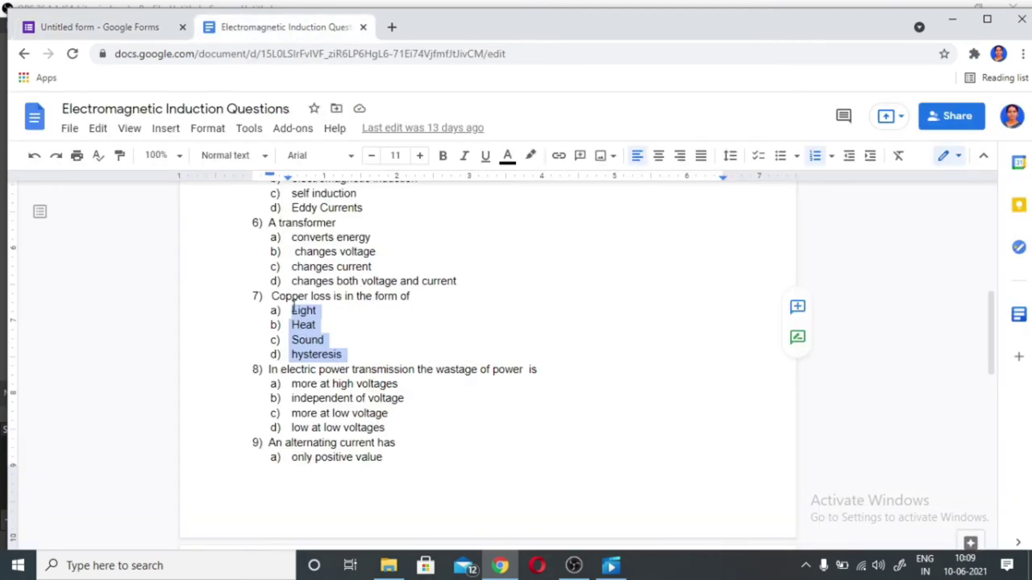
drag(286, 312, 345, 352)
key(ctrl+c)
click(137, 31)
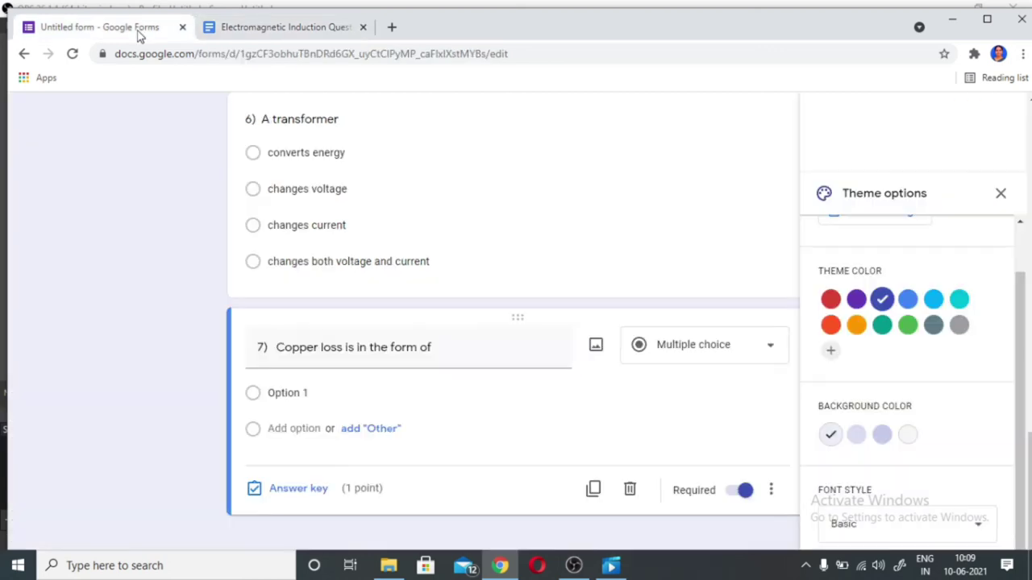
click(286, 392)
right_click(286, 393)
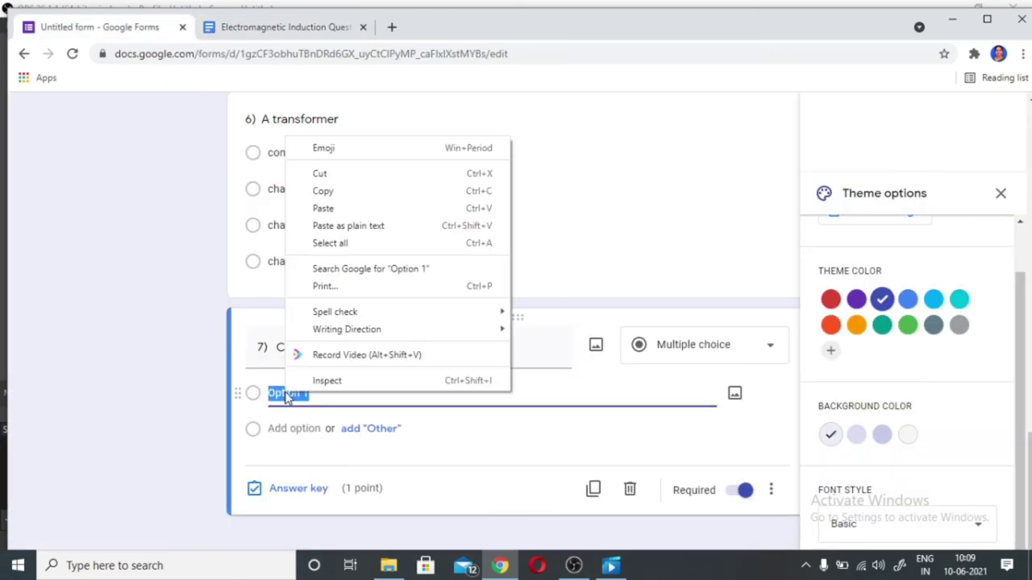
click(323, 208)
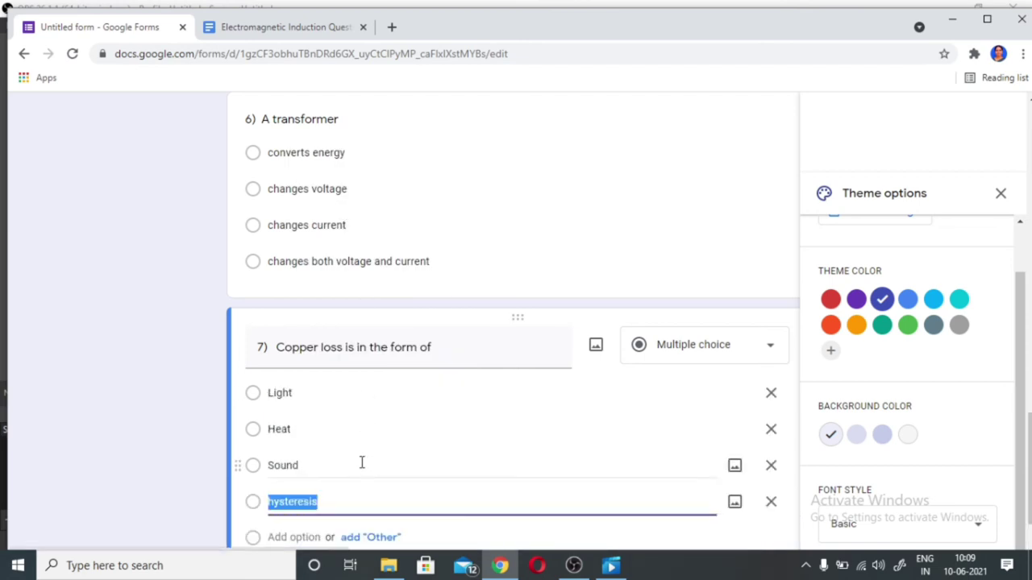
scroll(361, 463, down, 1)
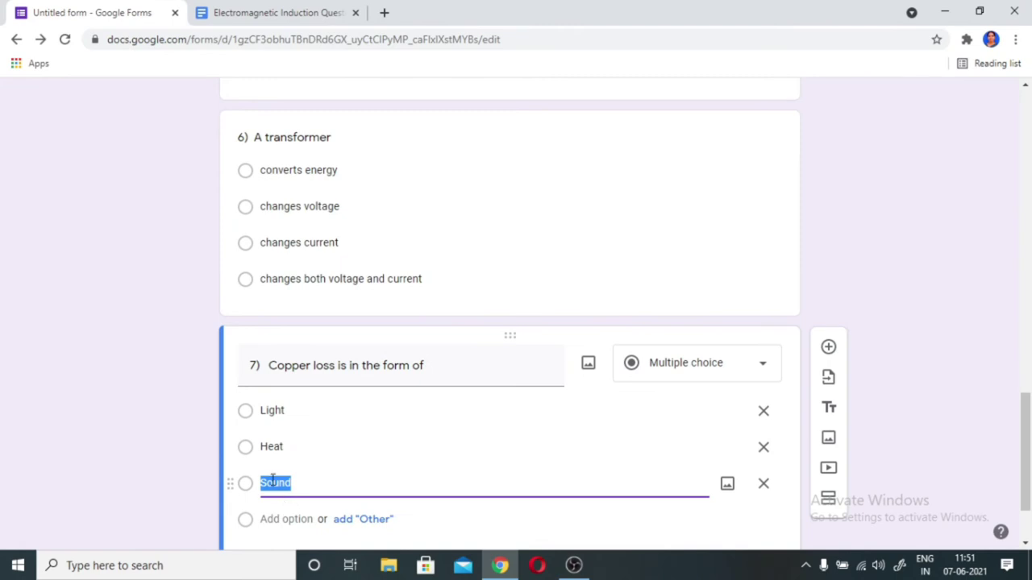
click(292, 520)
text(hysteresis)
scroll(352, 492, down, 1)
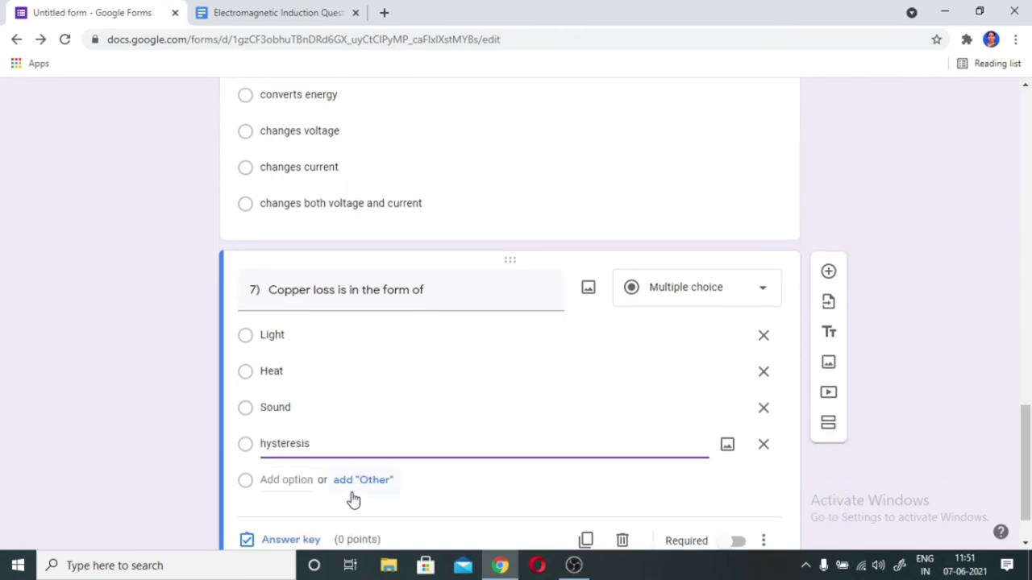
scroll(352, 501, down, 1)
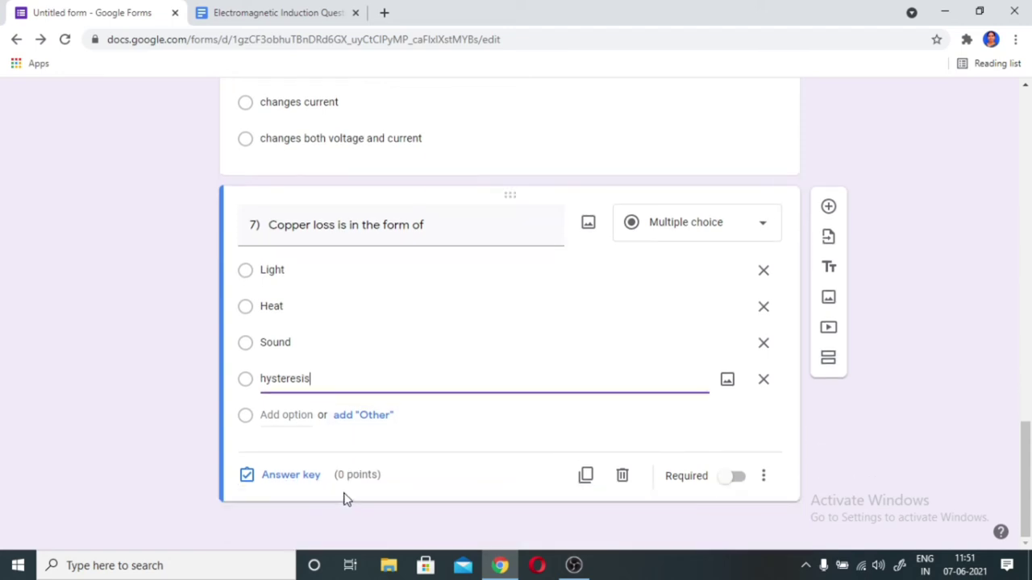
- Mark Heat as question 7's correct answer worth 1 point, bringing the quiz to 8 points
click(281, 488)
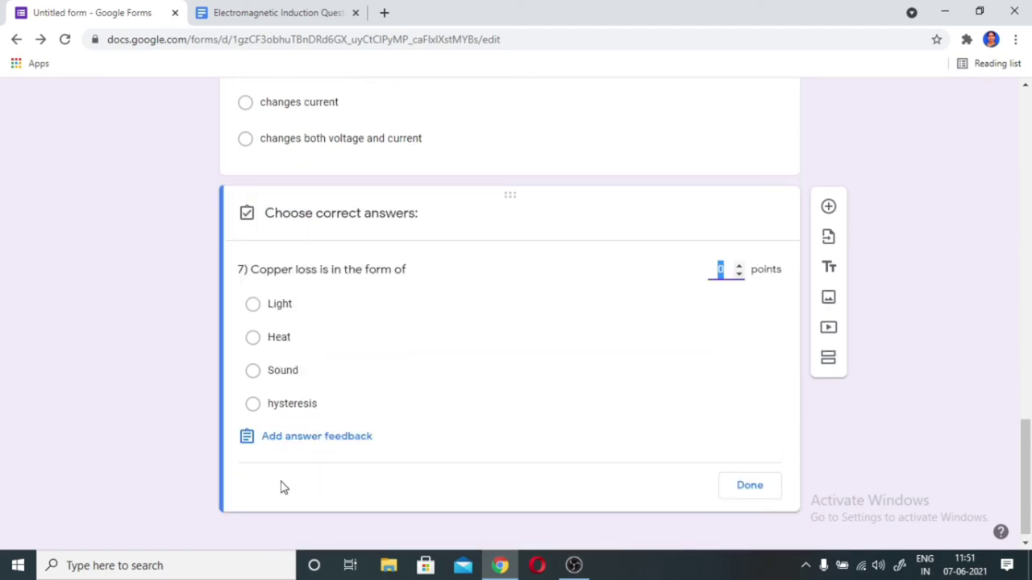
click(253, 339)
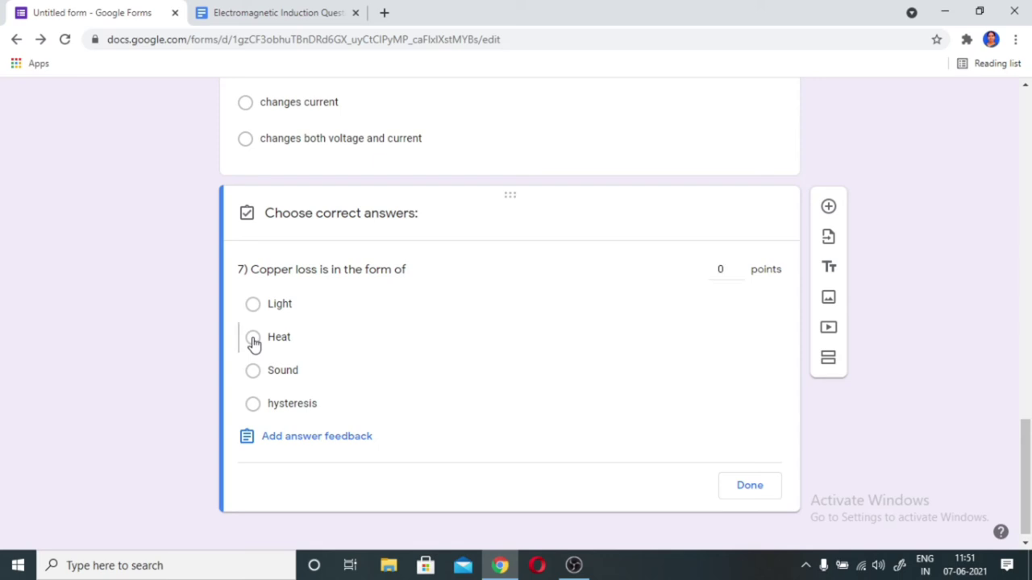
click(739, 266)
click(749, 486)
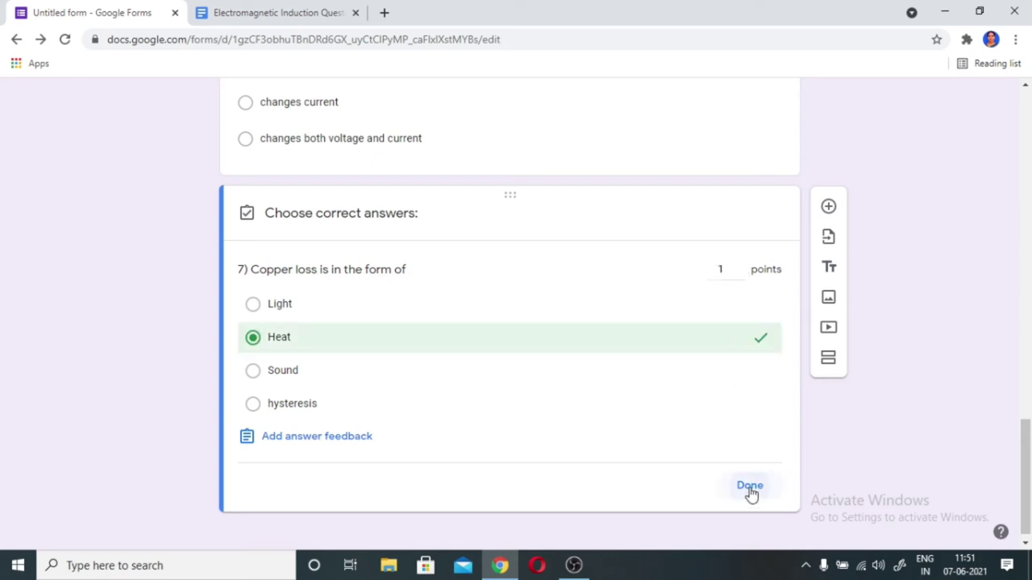
scroll(620, 399, up, 4)
scroll(620, 398, up, 15)
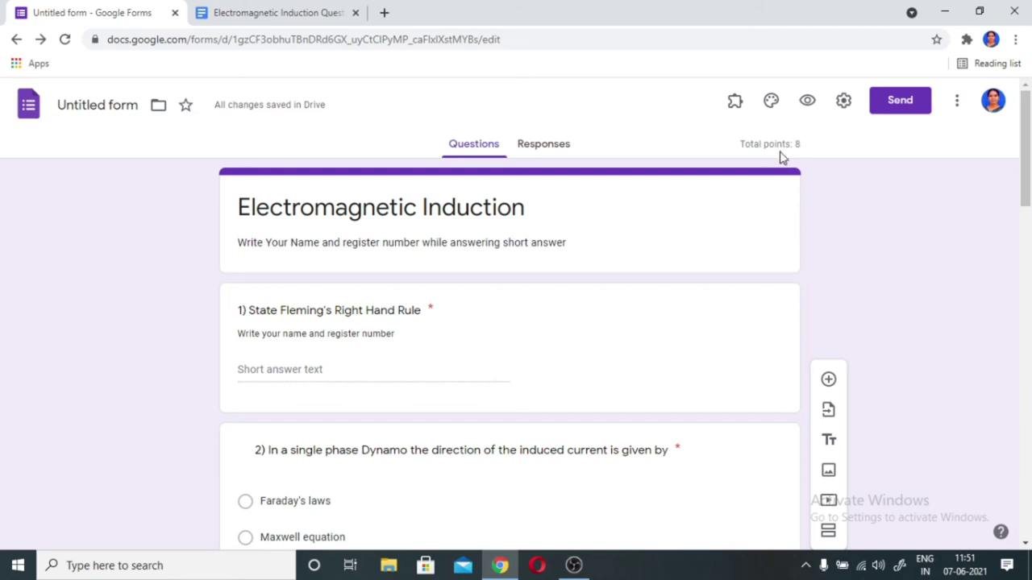
scroll(435, 293, down, 5)
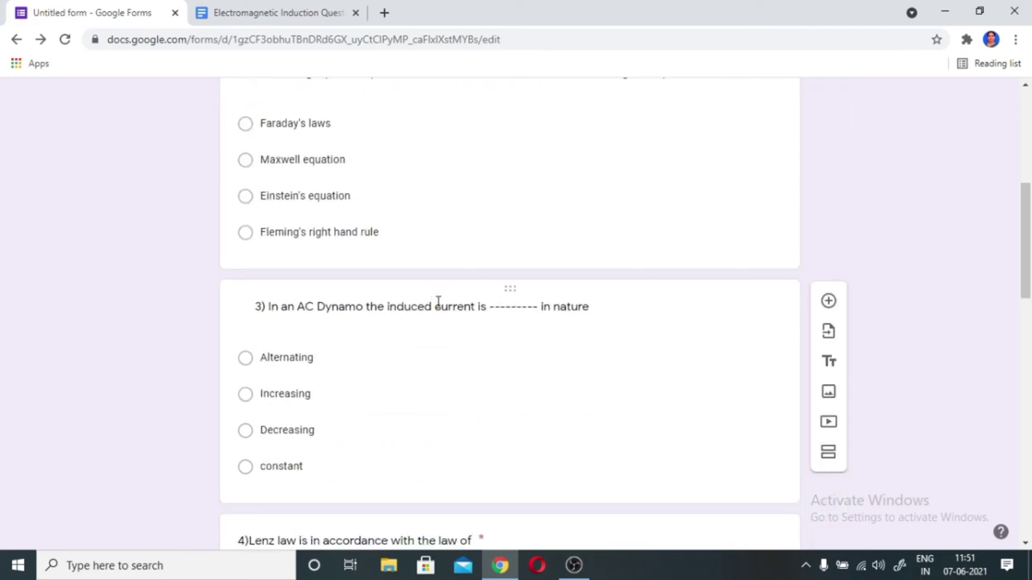
scroll(437, 303, down, 9)
scroll(933, 304, down, 3)
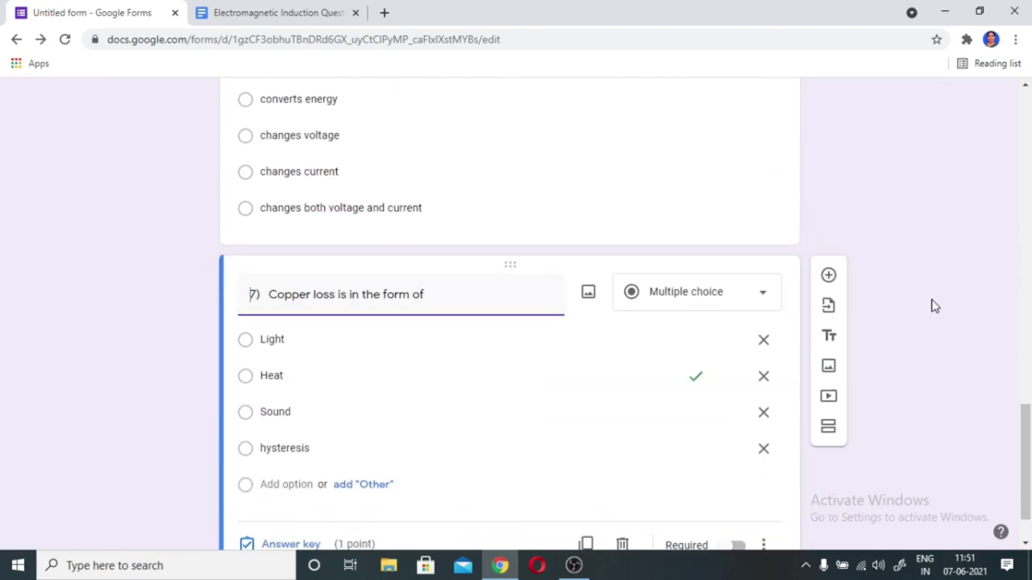
scroll(932, 305, down, 1)
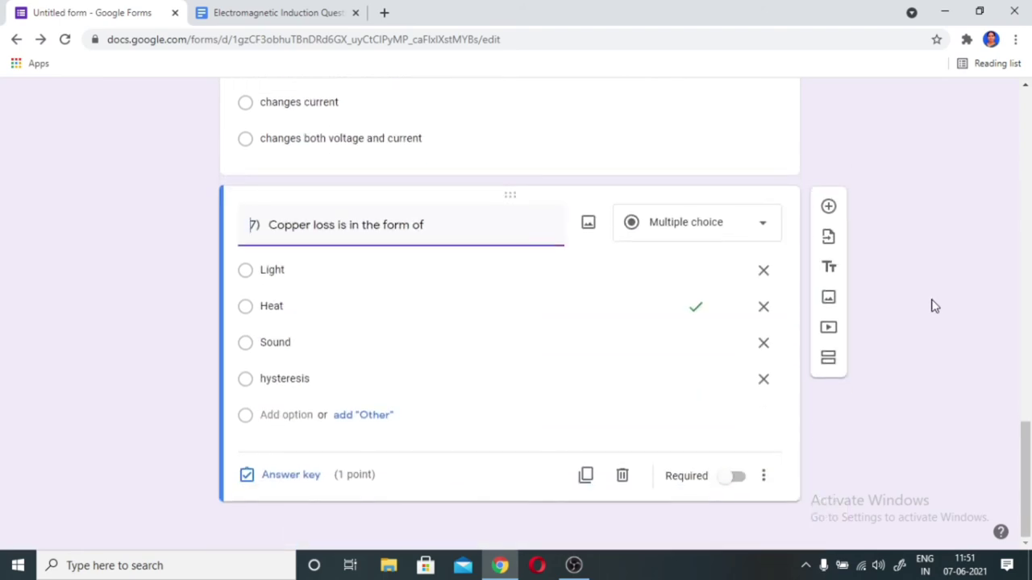
- Add a short-answer question 8 titled '8) What are the methods of producing induced emf'
click(828, 207)
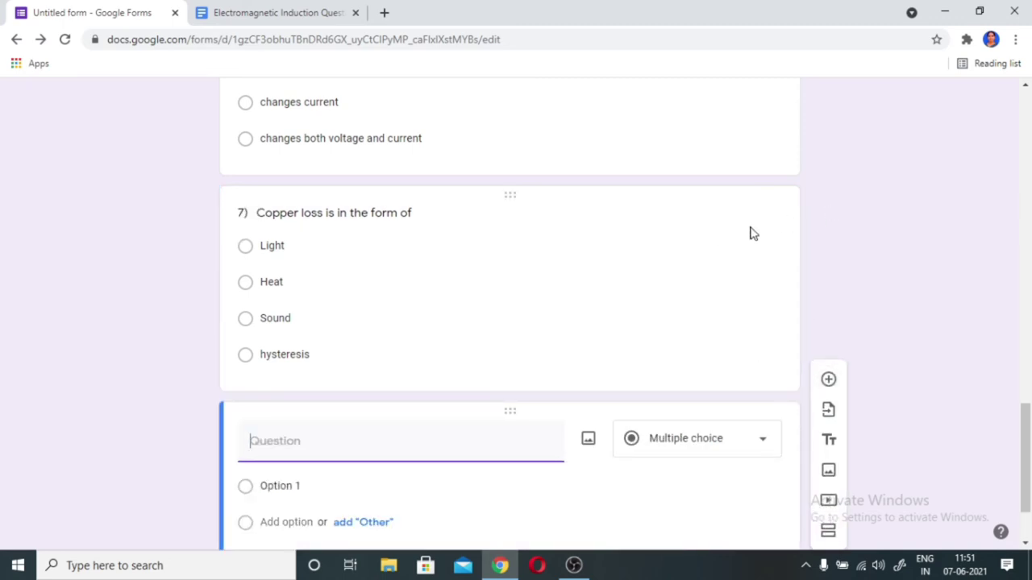
click(741, 438)
click(842, 330)
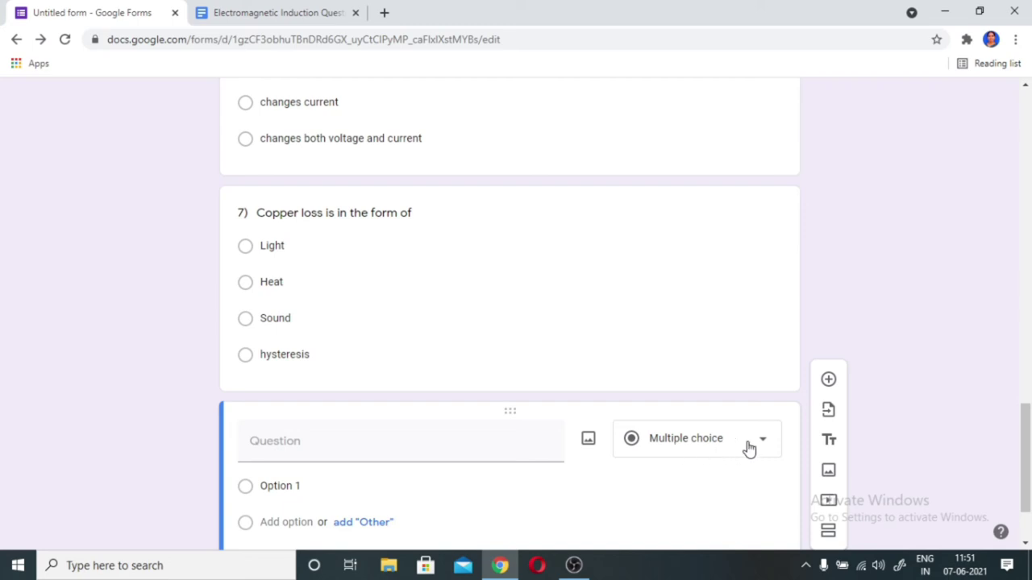
click(761, 448)
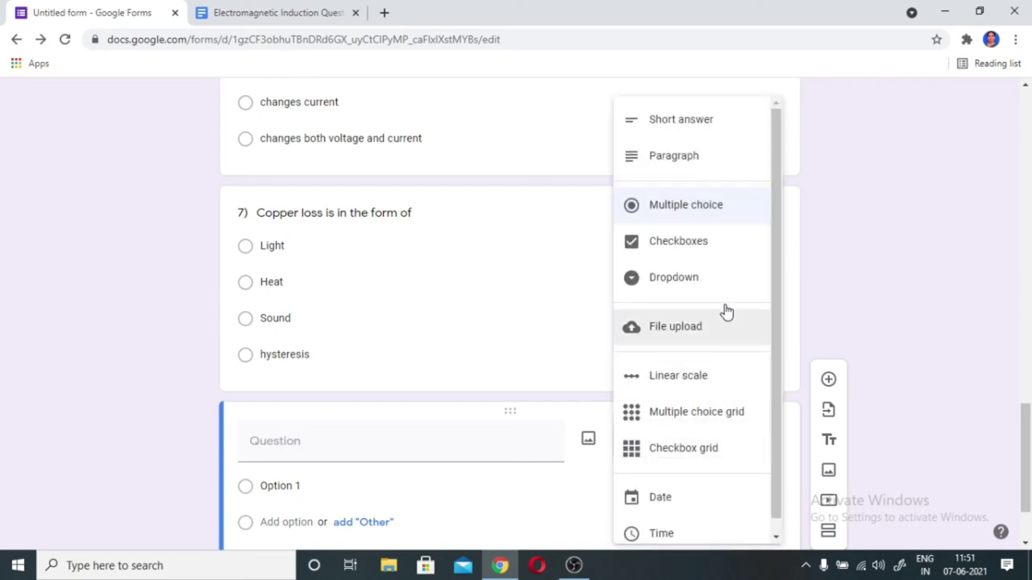
click(712, 124)
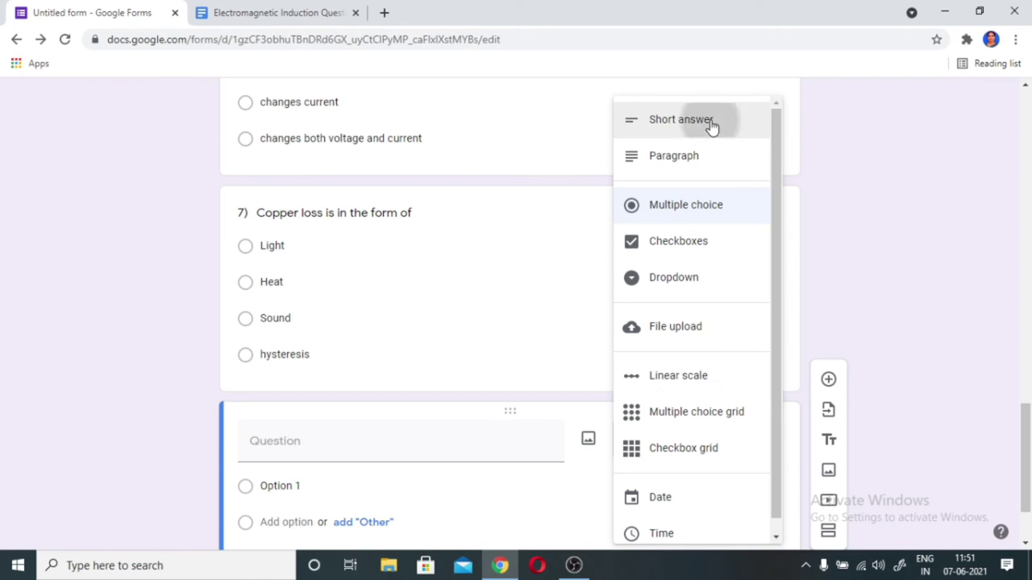
click(258, 443)
text(8)
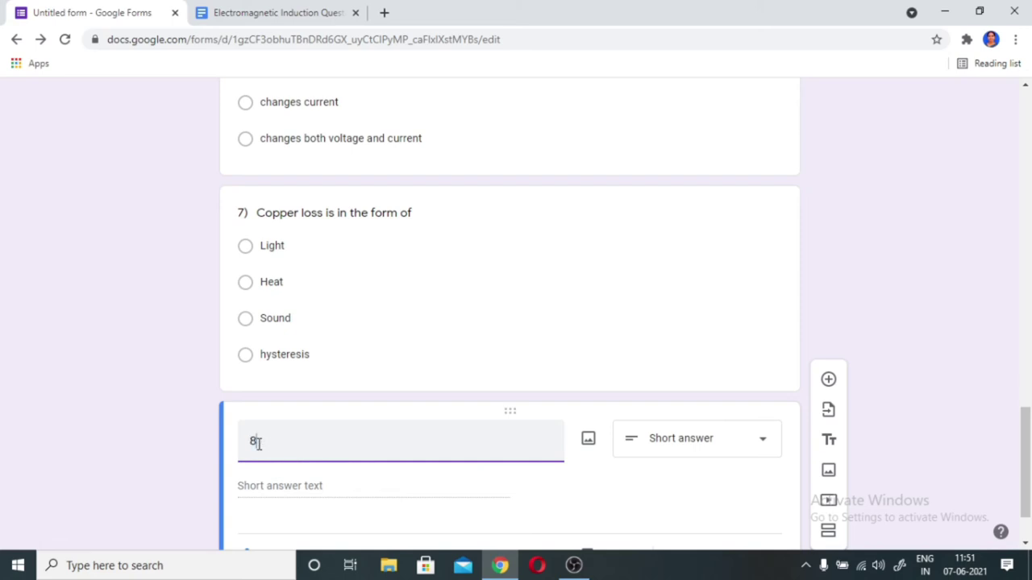
text())
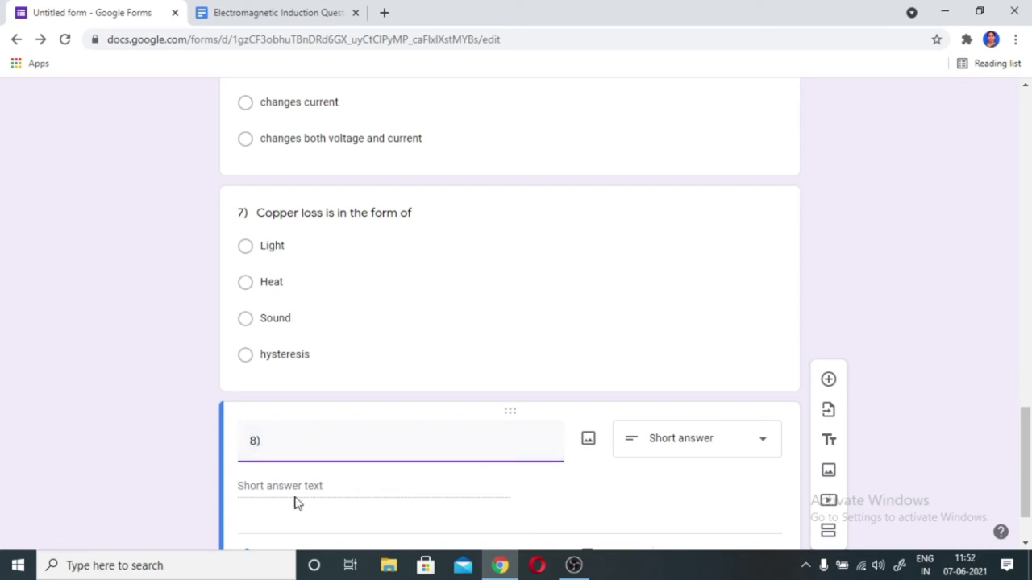
text( What are the meth)
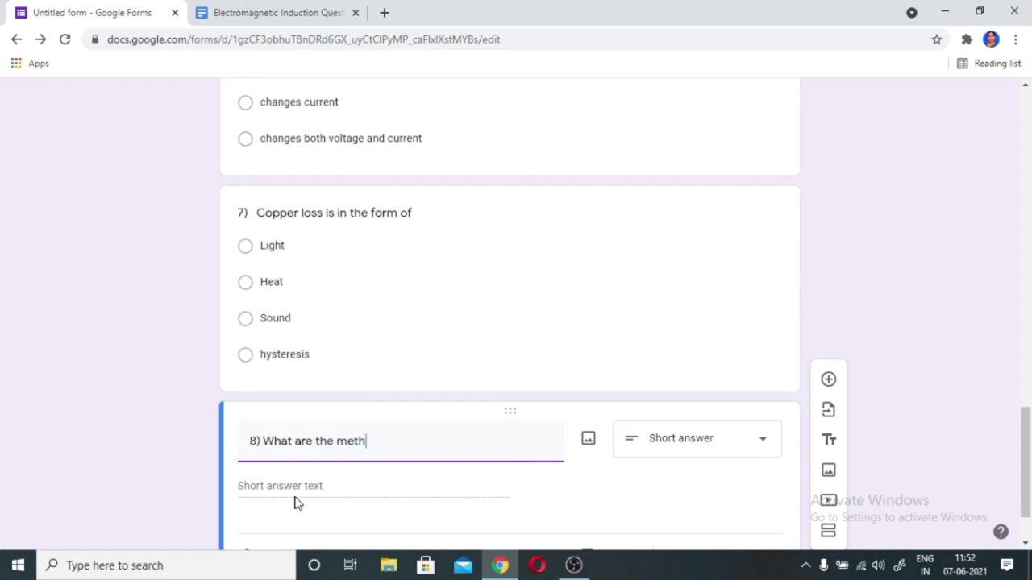
text(ods of producing in)
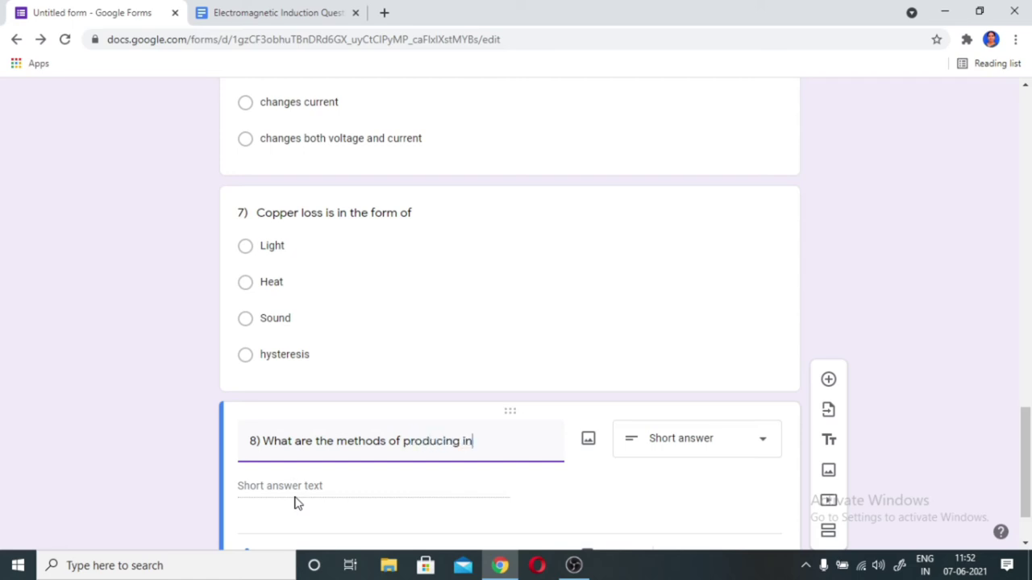
text(duced emf)
- Give question 8 a value of 2 points in its answer key, making the quiz total 10 points
scroll(399, 491, down, 1)
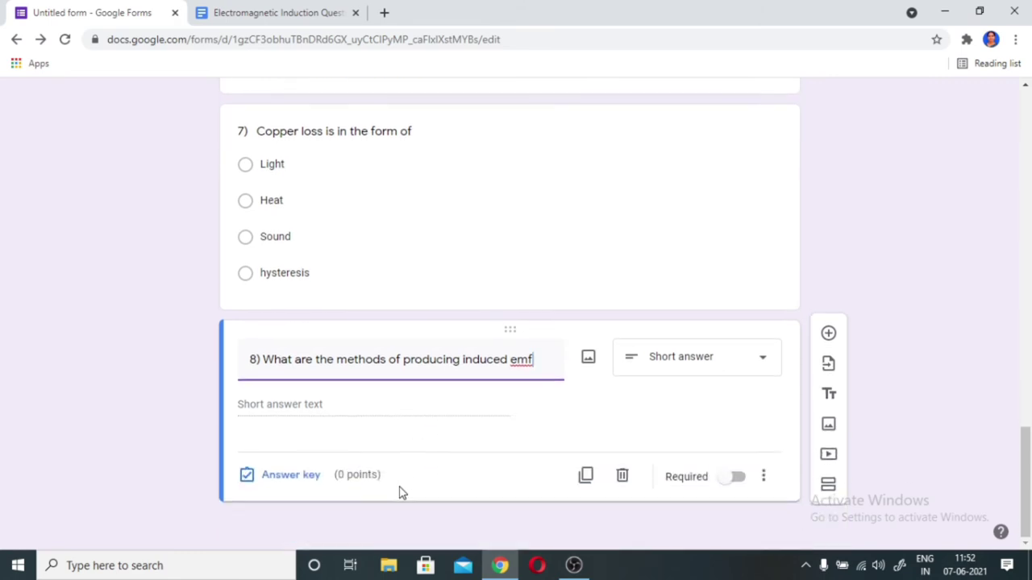
click(336, 410)
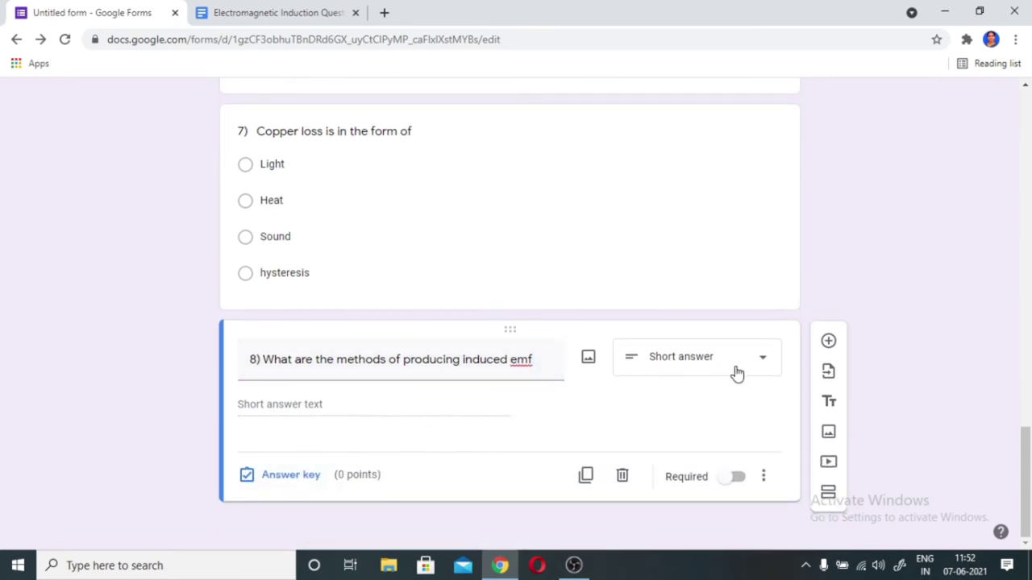
click(297, 474)
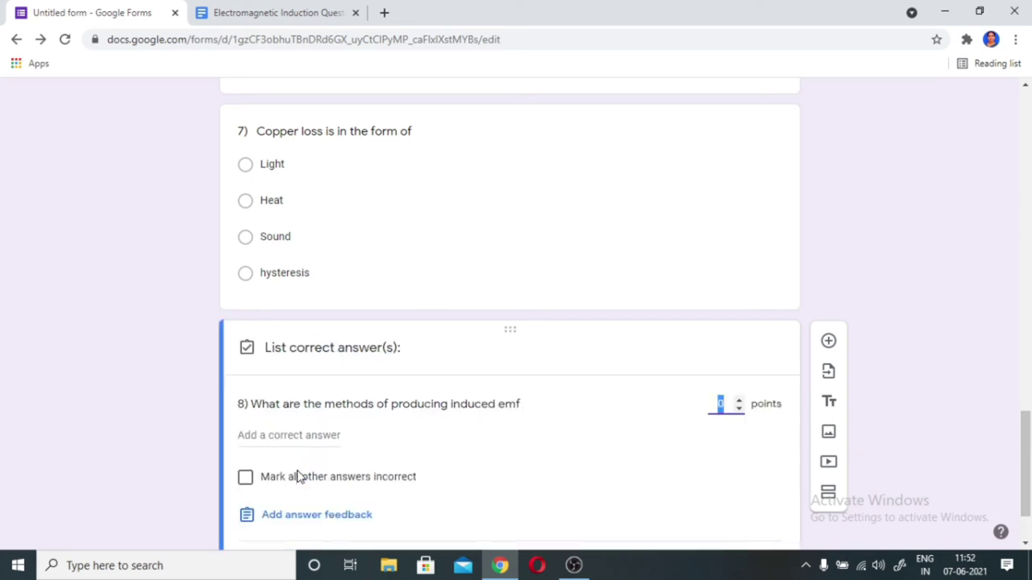
click(740, 400)
scroll(702, 449, down, 1)
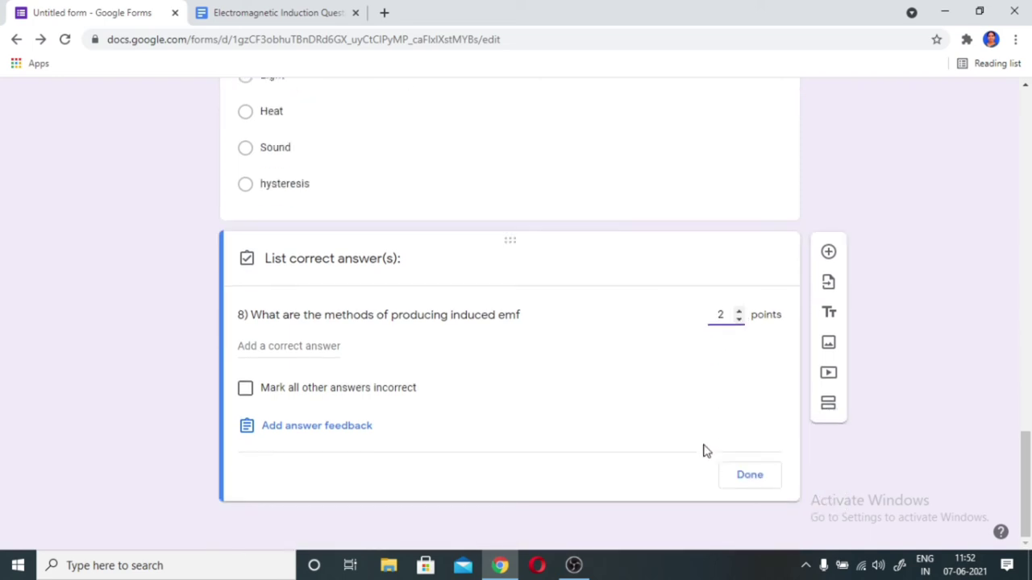
click(751, 477)
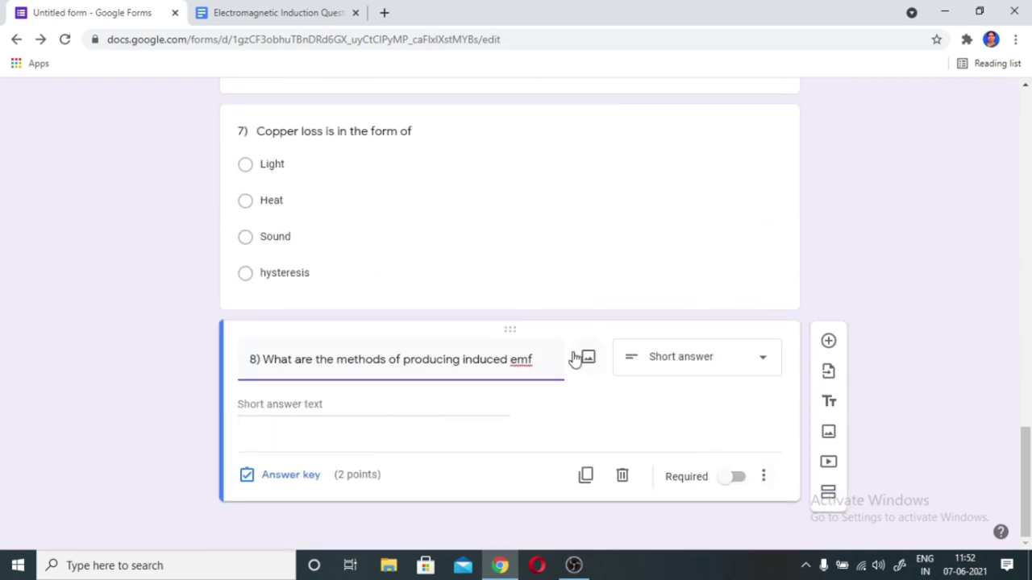
scroll(573, 357, up, 10)
scroll(573, 357, up, 7)
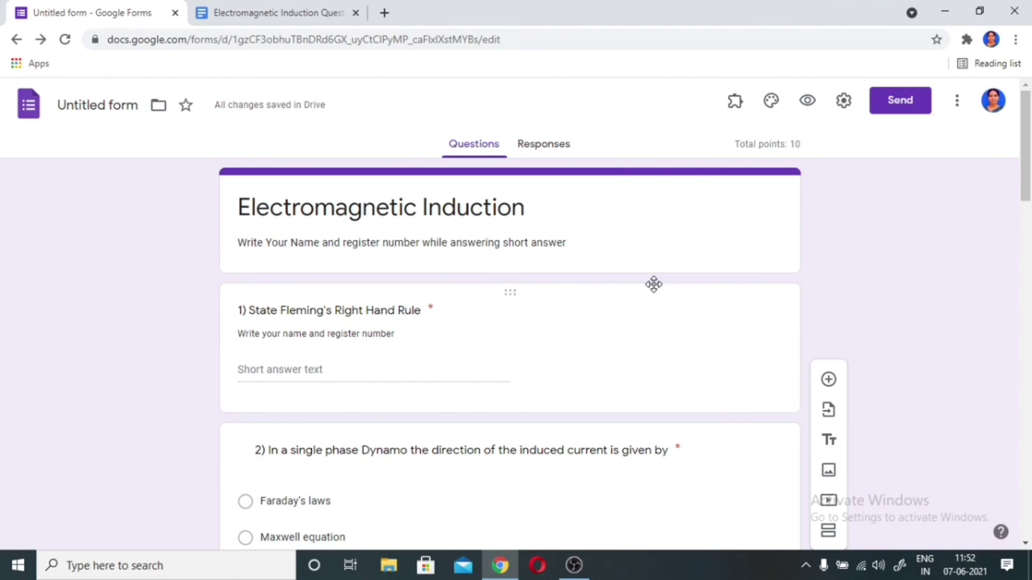
- In General settings, enable Collect emails, response receipts on request, and Limit to 1 response
scroll(652, 283, down, 4)
scroll(654, 285, up, 4)
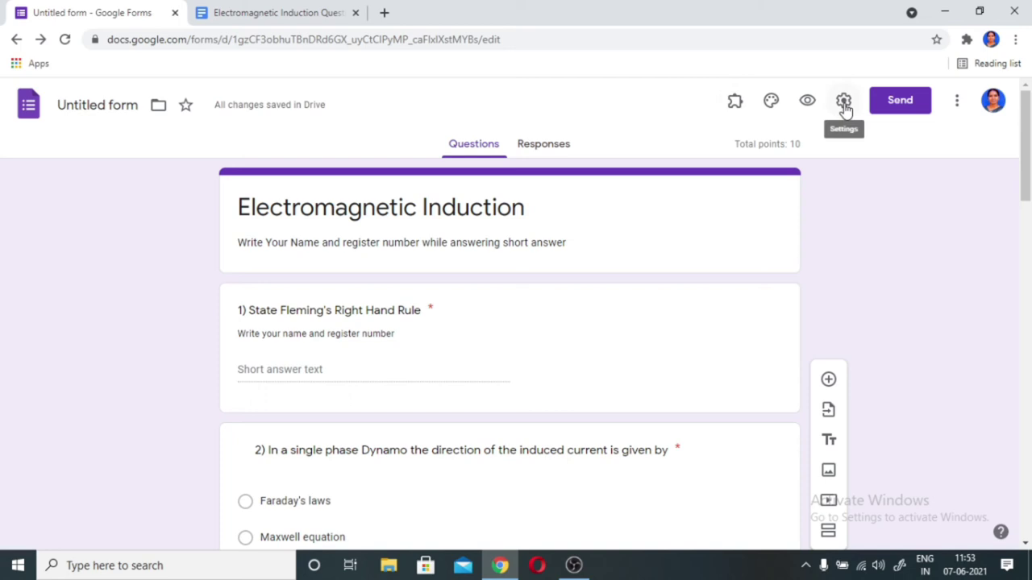
click(844, 103)
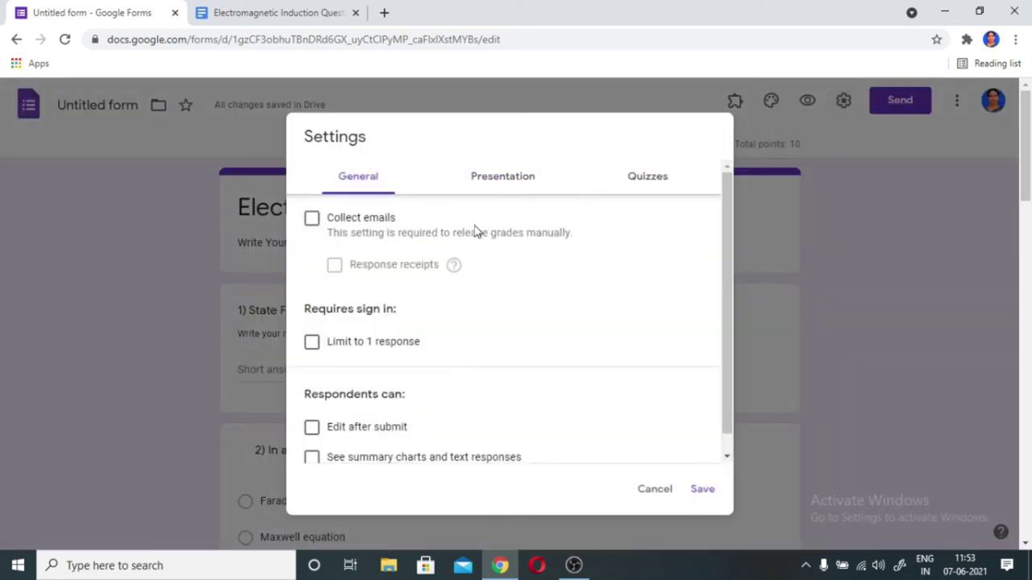
click(311, 219)
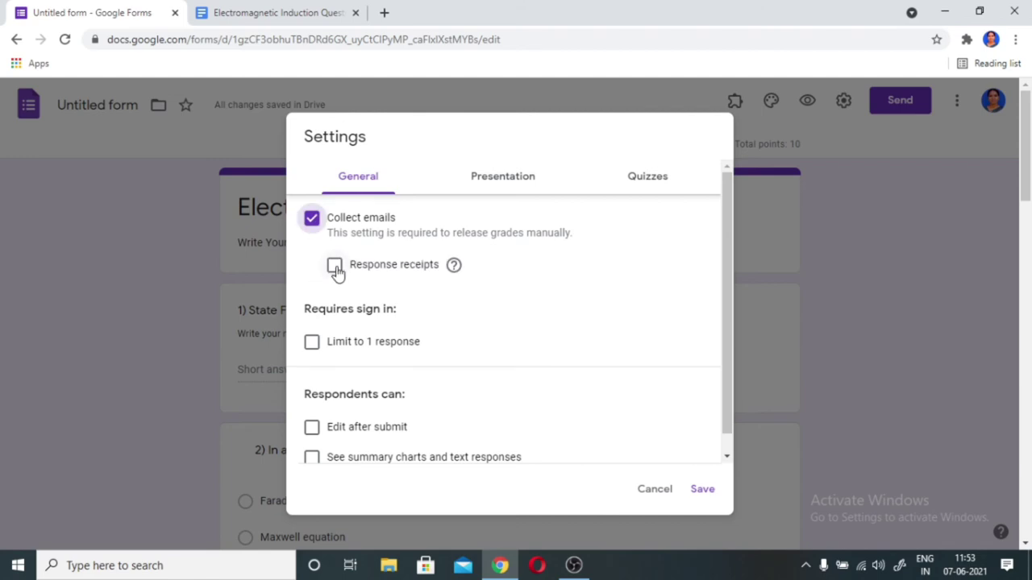
click(334, 266)
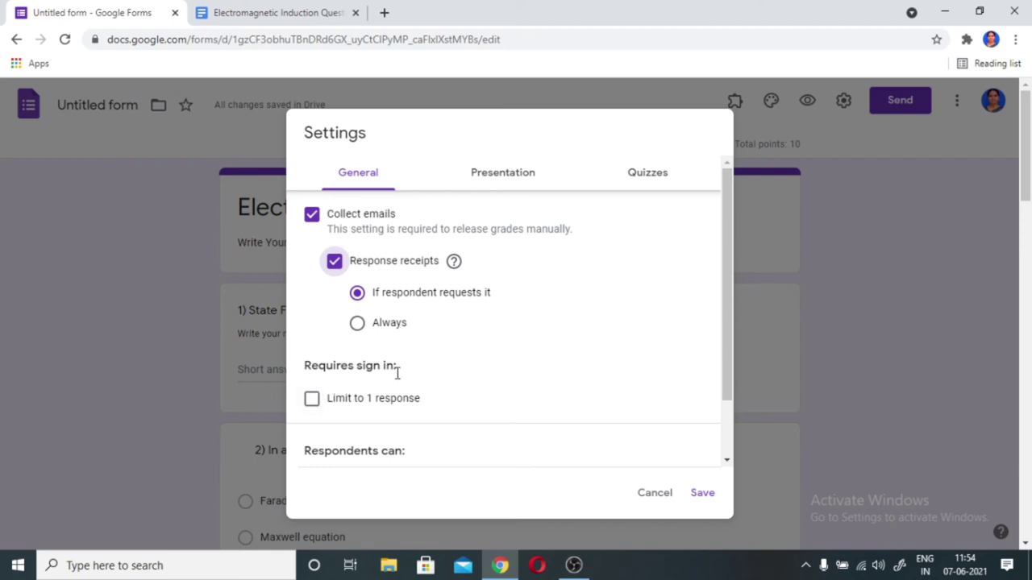
click(311, 399)
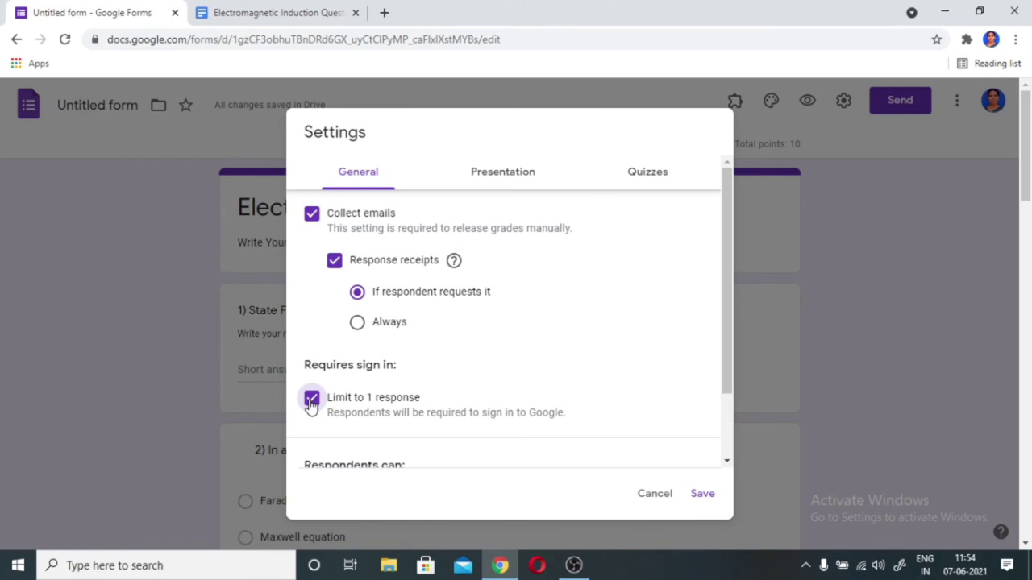
scroll(342, 408, down, 2)
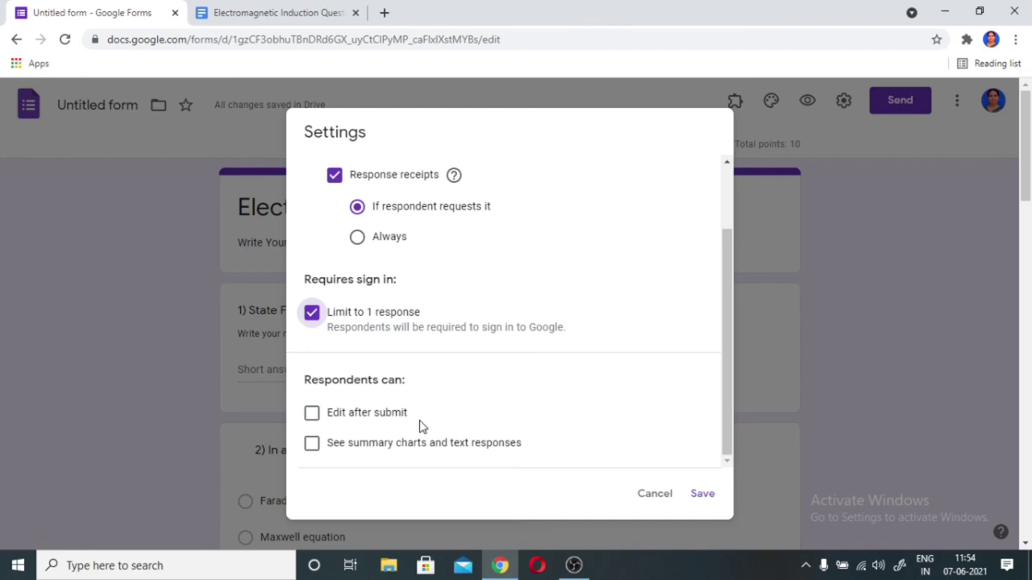
- Save the settings, then give the form an indigo theme colour and the Decorative font style
click(701, 495)
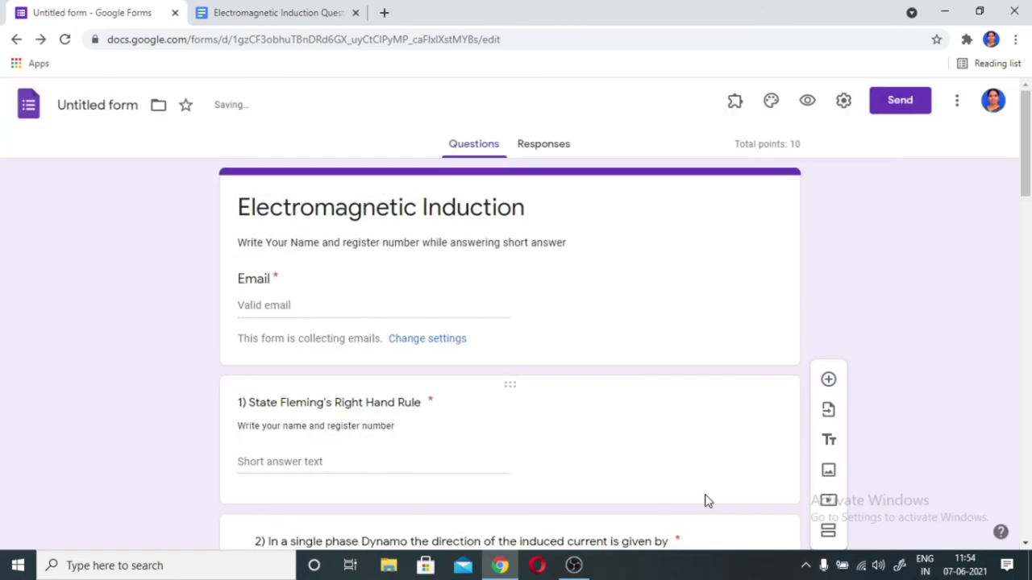
click(771, 104)
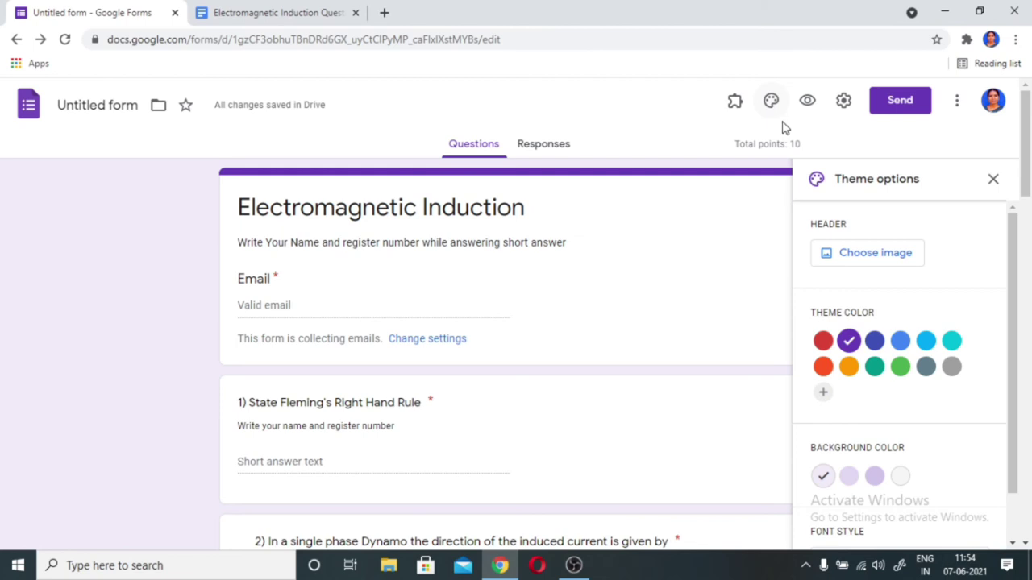
click(875, 342)
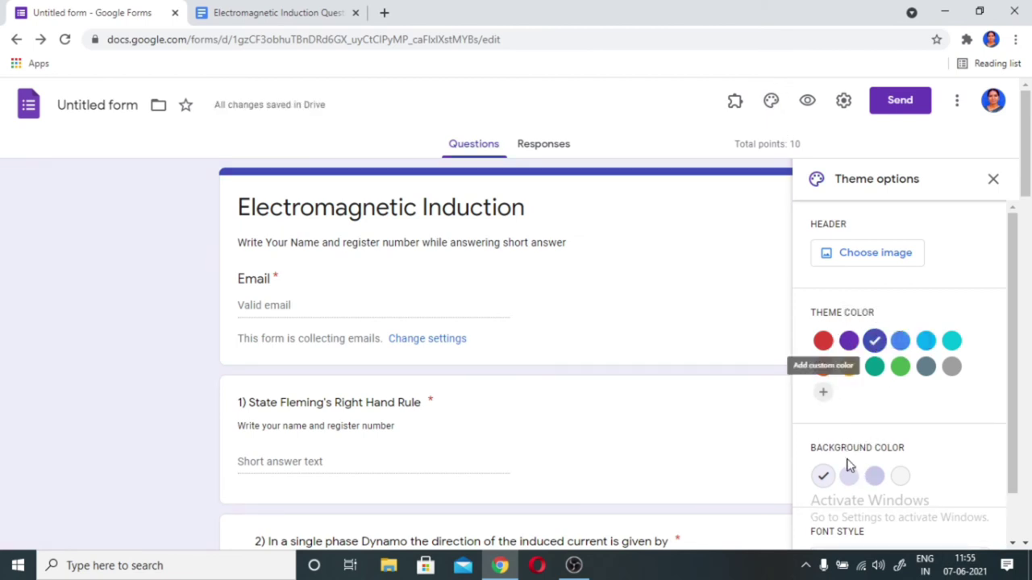
scroll(842, 492, down, 1)
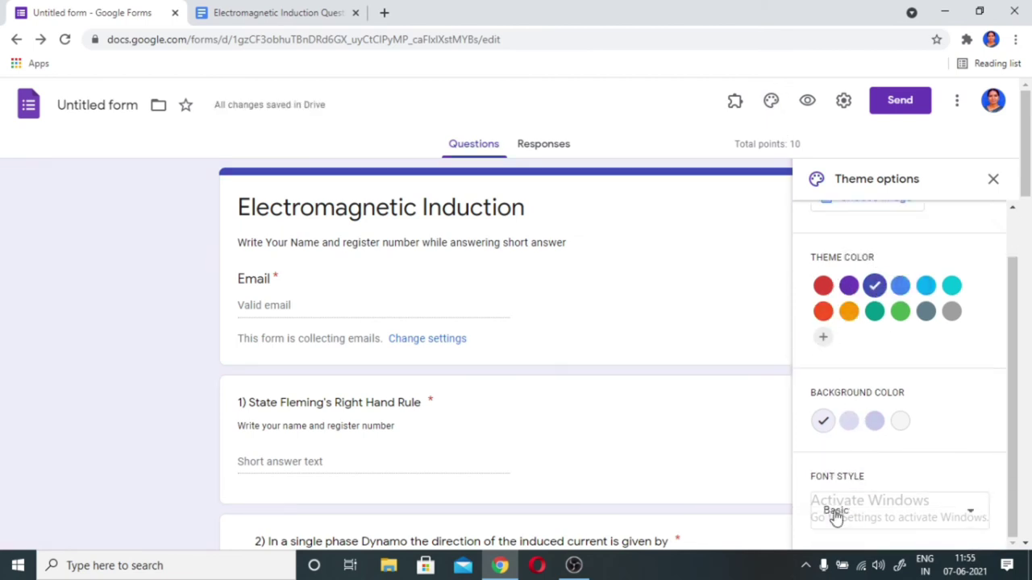
click(972, 516)
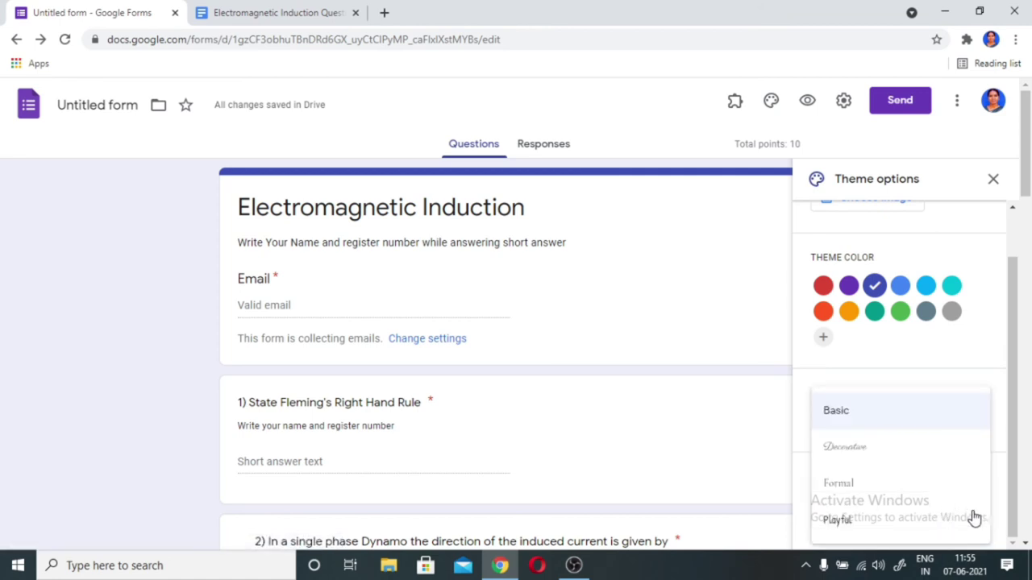
click(842, 448)
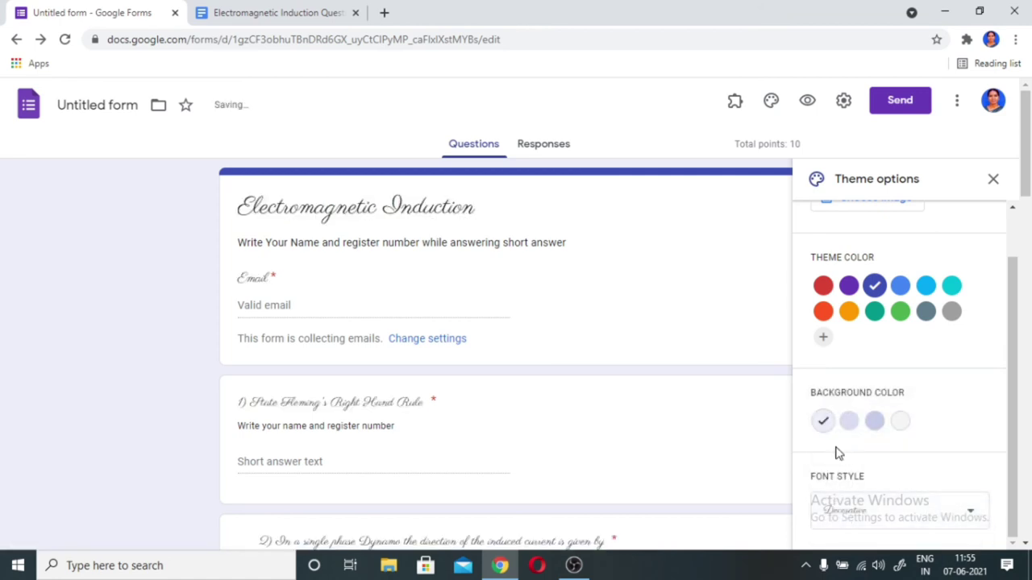
click(806, 100)
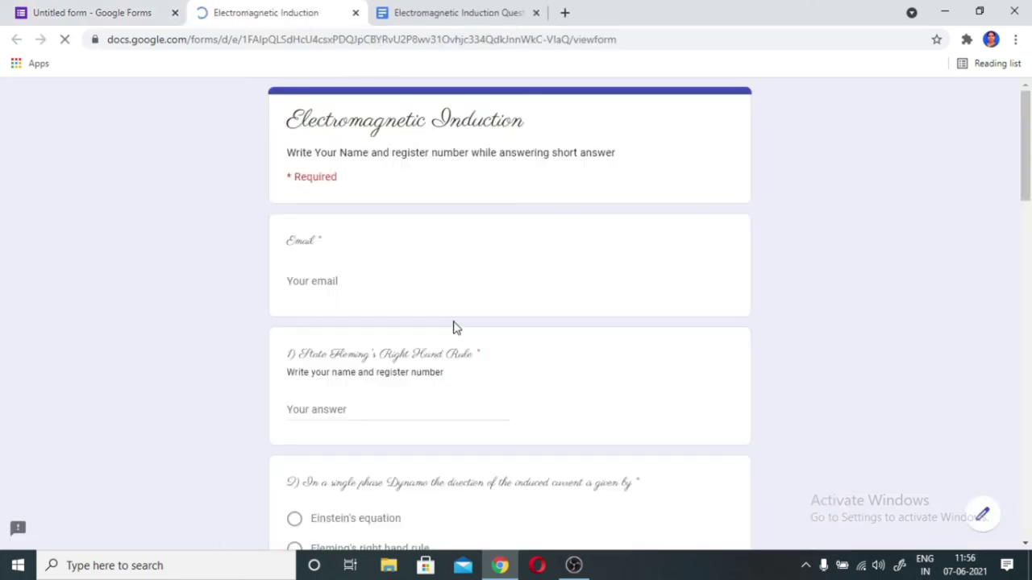
- In the respondent preview, answer question 1 with a test name and register number
scroll(452, 327, down, 3)
scroll(452, 328, down, 5)
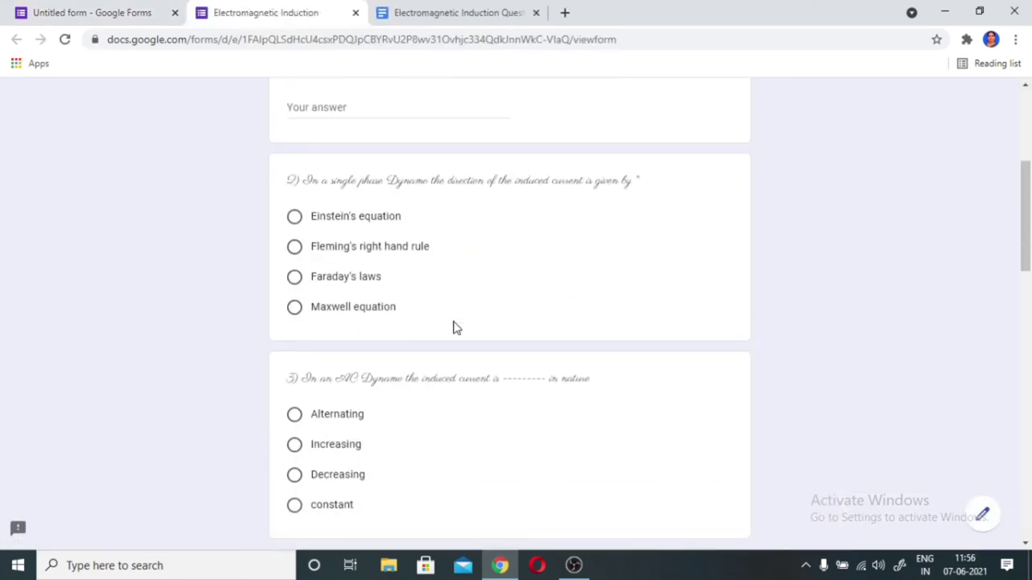
scroll(452, 327, up, 6)
scroll(452, 327, up, 2)
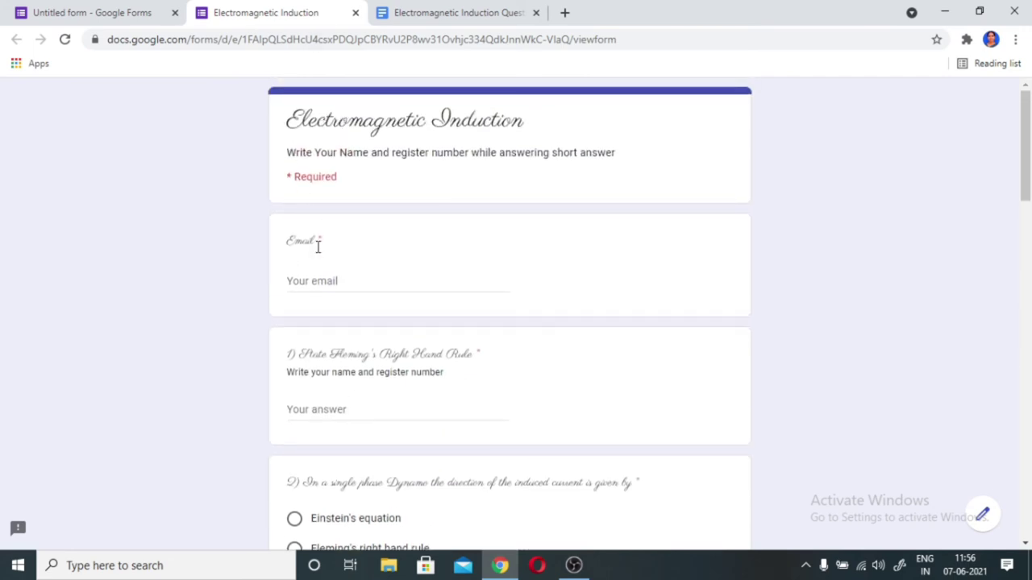
scroll(321, 286, down, 1)
scroll(320, 285, down, 2)
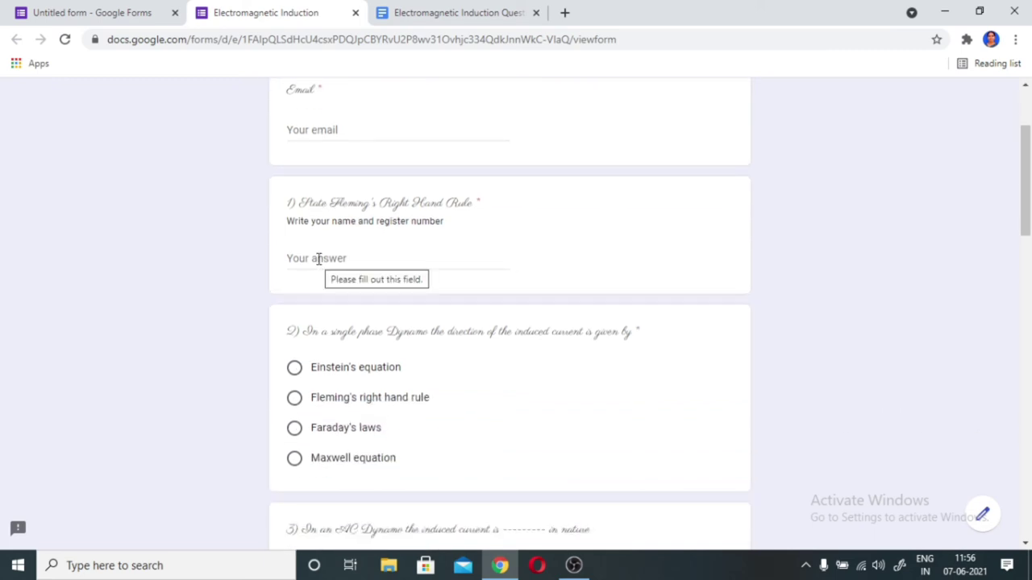
click(319, 259)
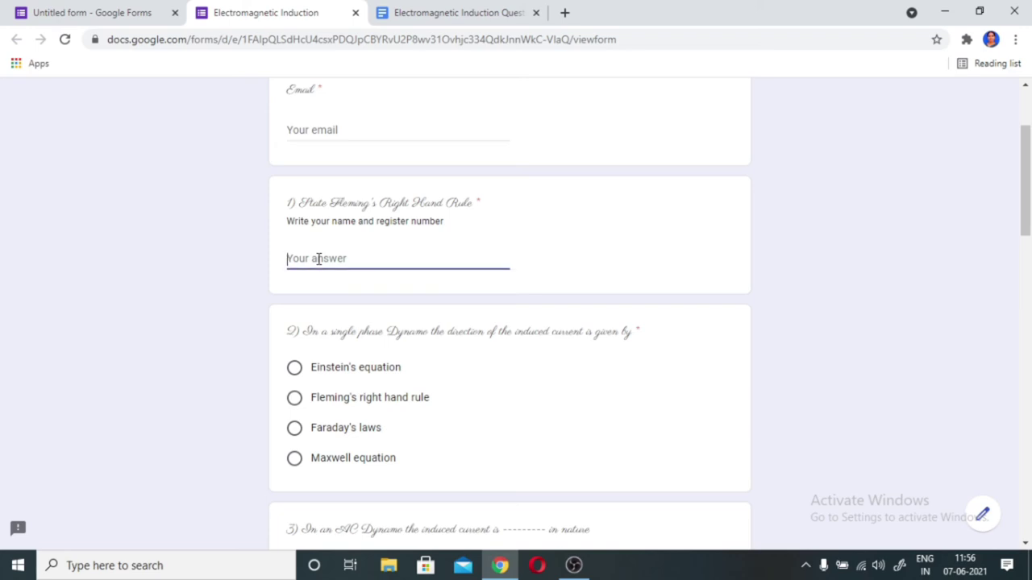
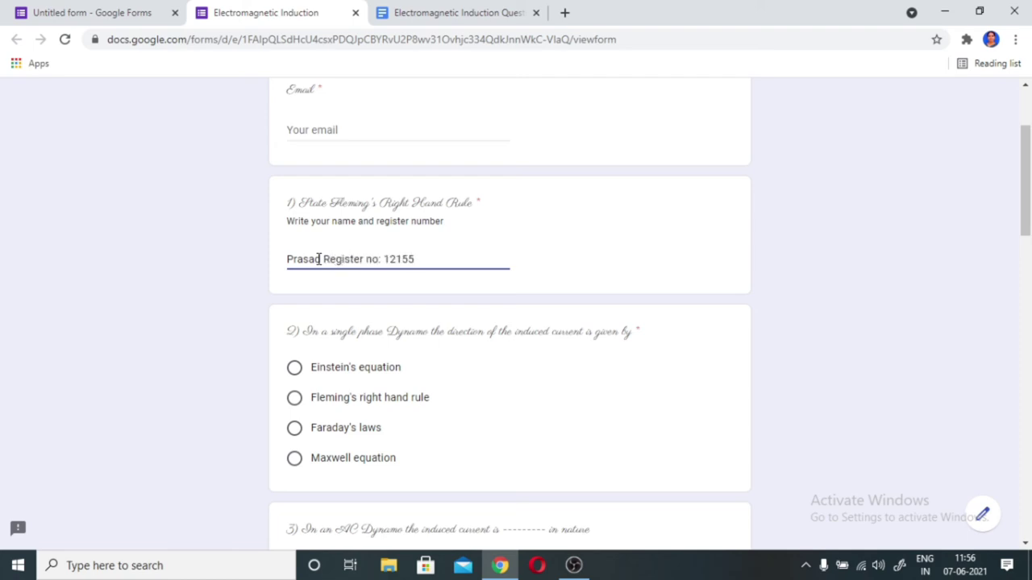
text(.)
scroll(444, 272, down, 2)
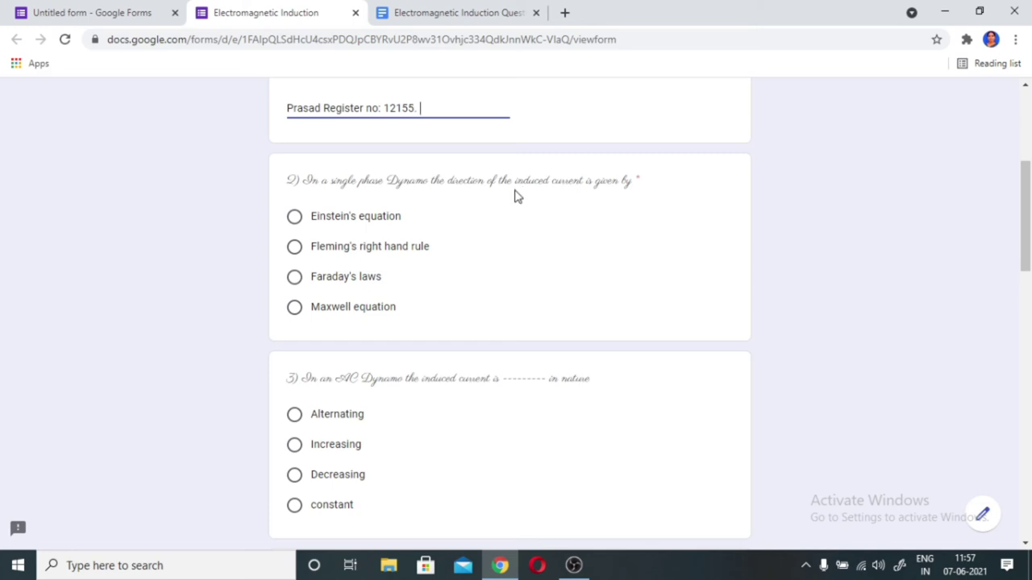
- Answer questions 2-4 with Fleming's right hand rule, Alternating and conservation of charges
click(294, 247)
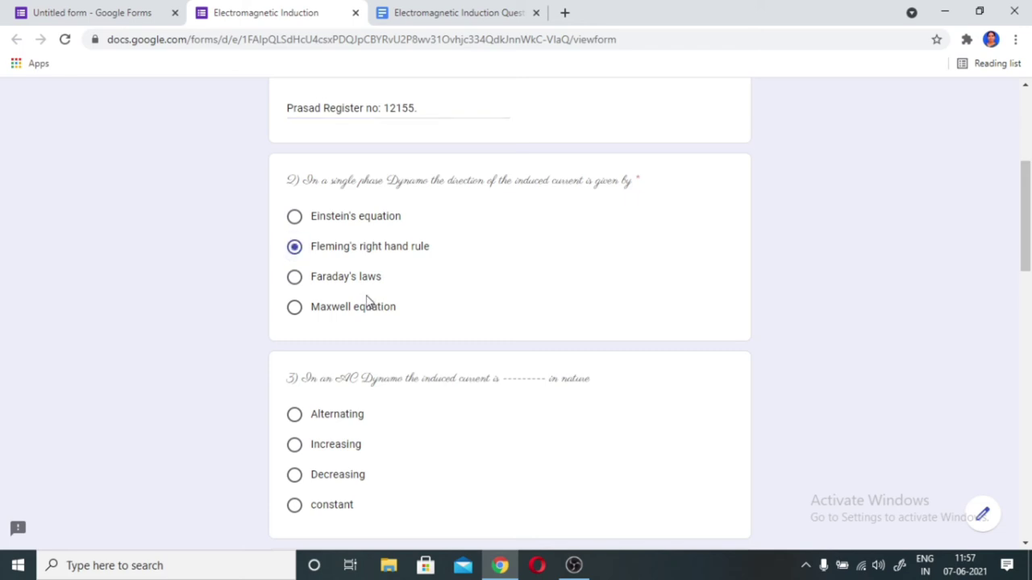
scroll(367, 301, down, 2)
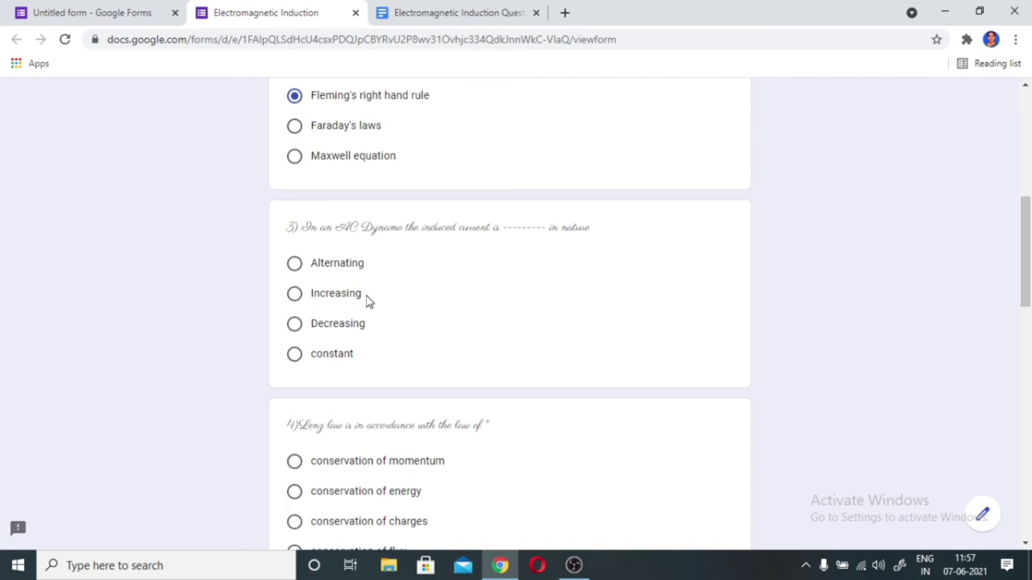
click(294, 264)
scroll(375, 297, down, 3)
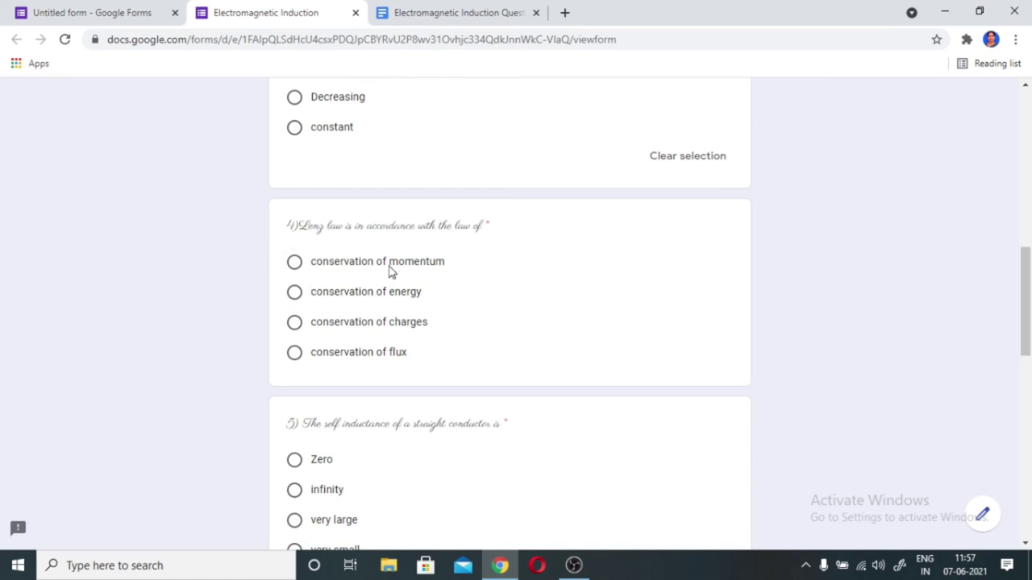
click(295, 326)
scroll(439, 350, down, 2)
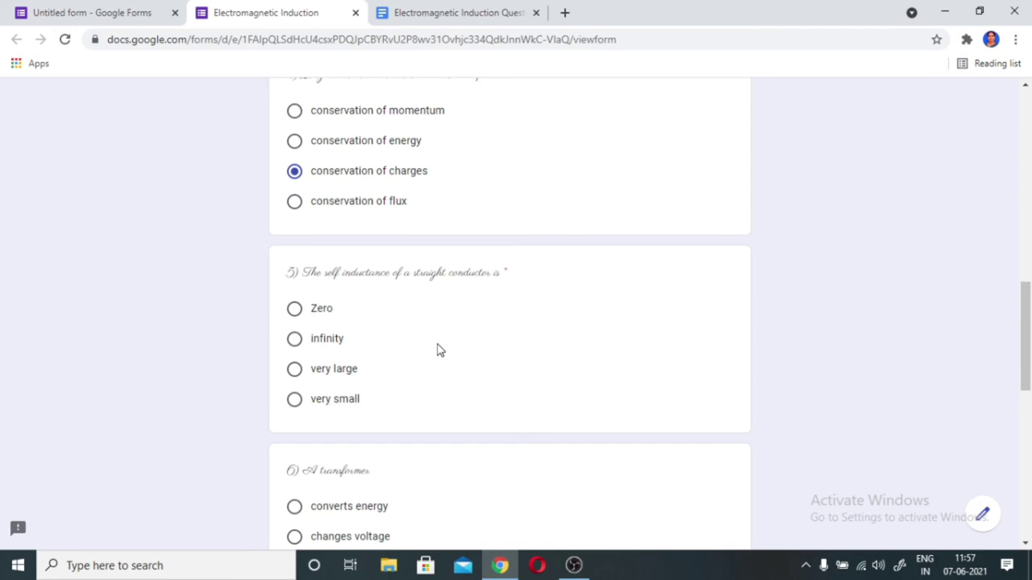
- Answer questions 5-7 with Zero, changes both voltage and current, and Heat
click(295, 310)
scroll(347, 338, down, 2)
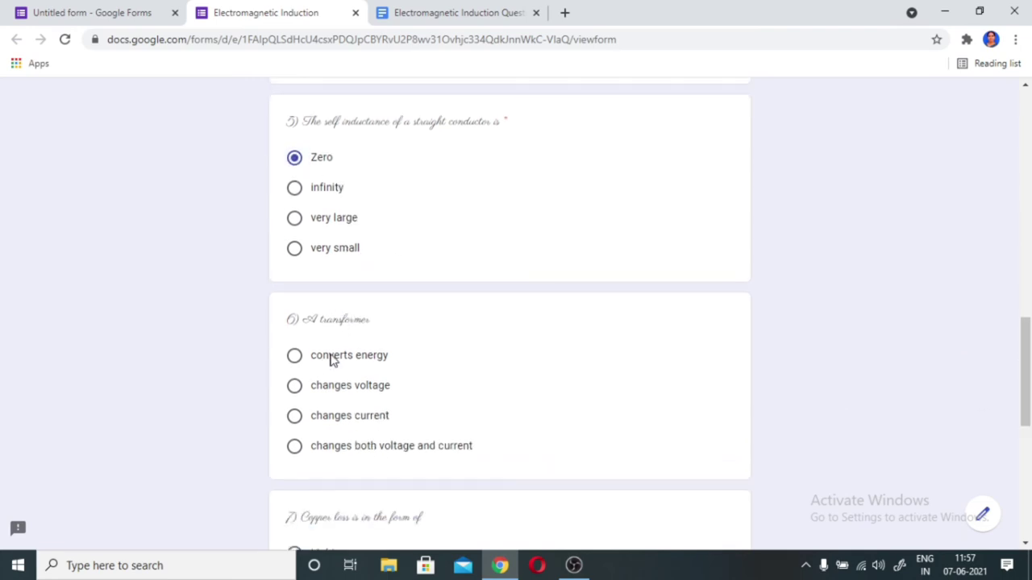
click(294, 449)
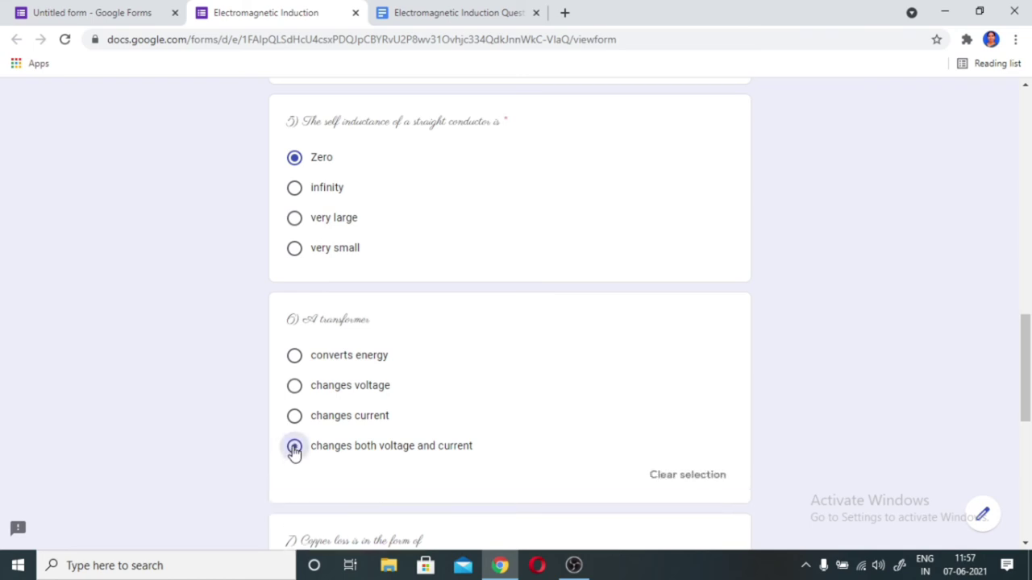
scroll(320, 446, down, 2)
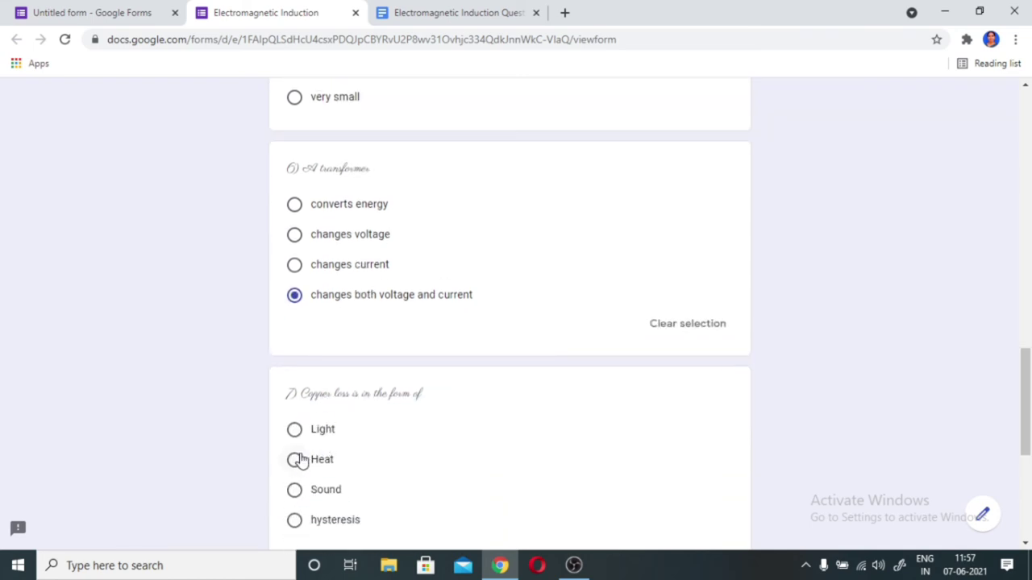
click(295, 461)
scroll(435, 450, down, 3)
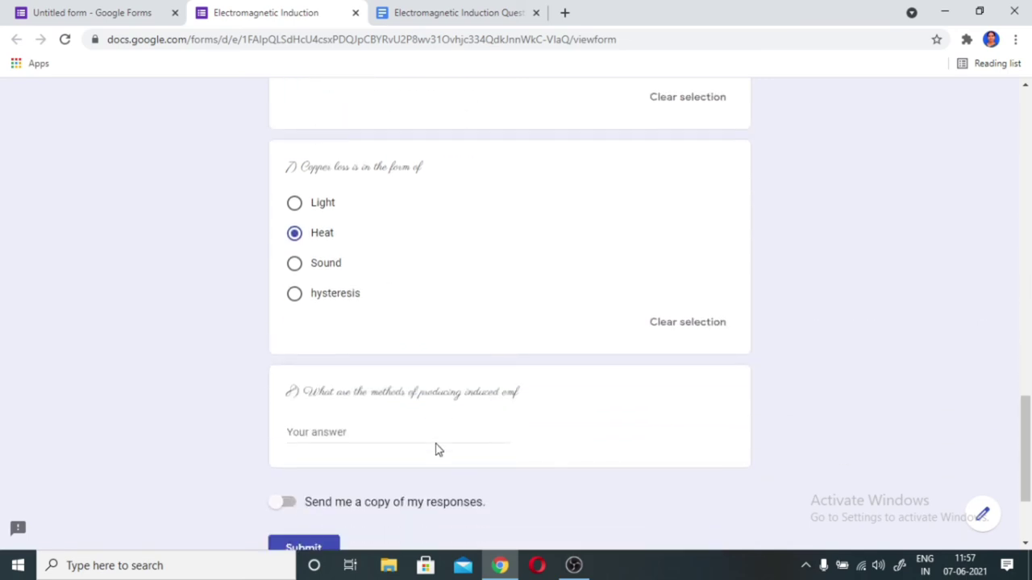
scroll(435, 449, down, 1)
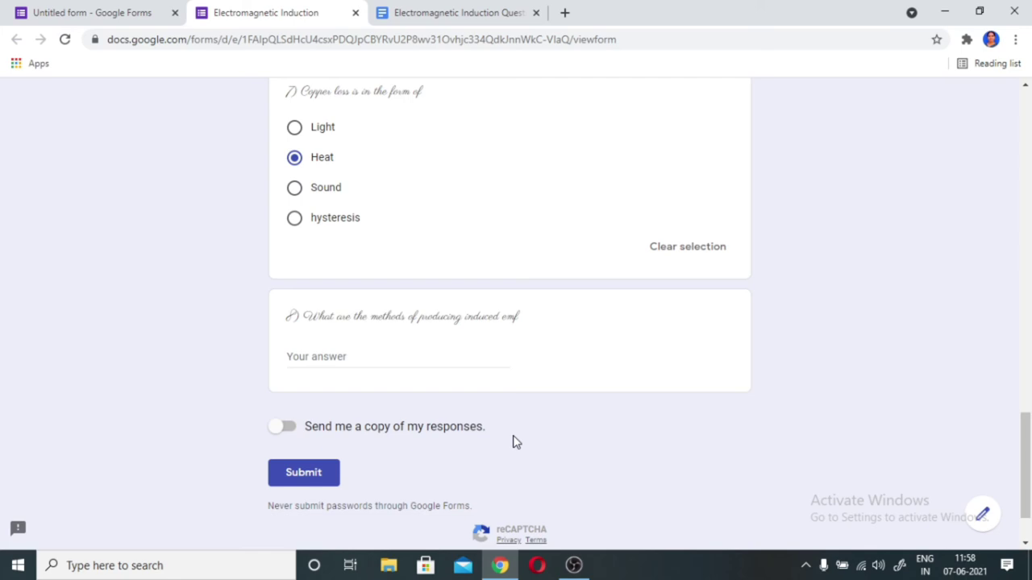
- Request a copy of the responses, fill in the respondent's email address, and submit the test response
click(292, 432)
click(317, 479)
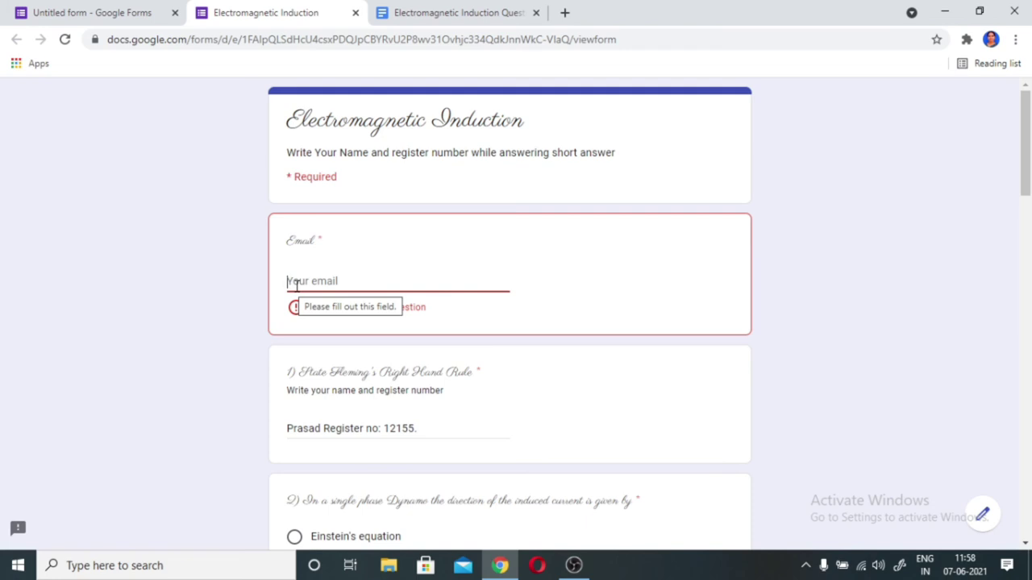
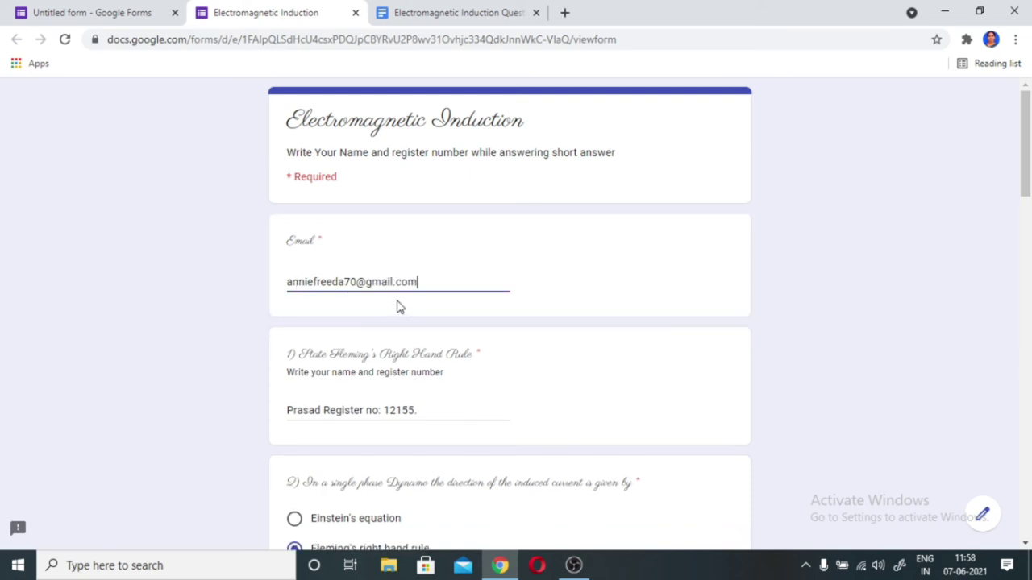
scroll(470, 325, down, 10)
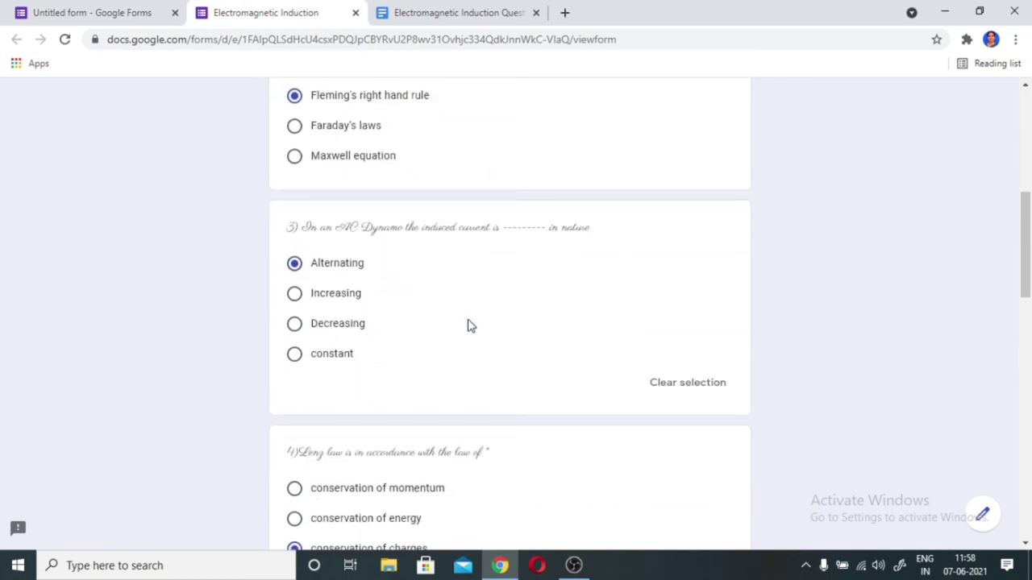
scroll(417, 367, down, 8)
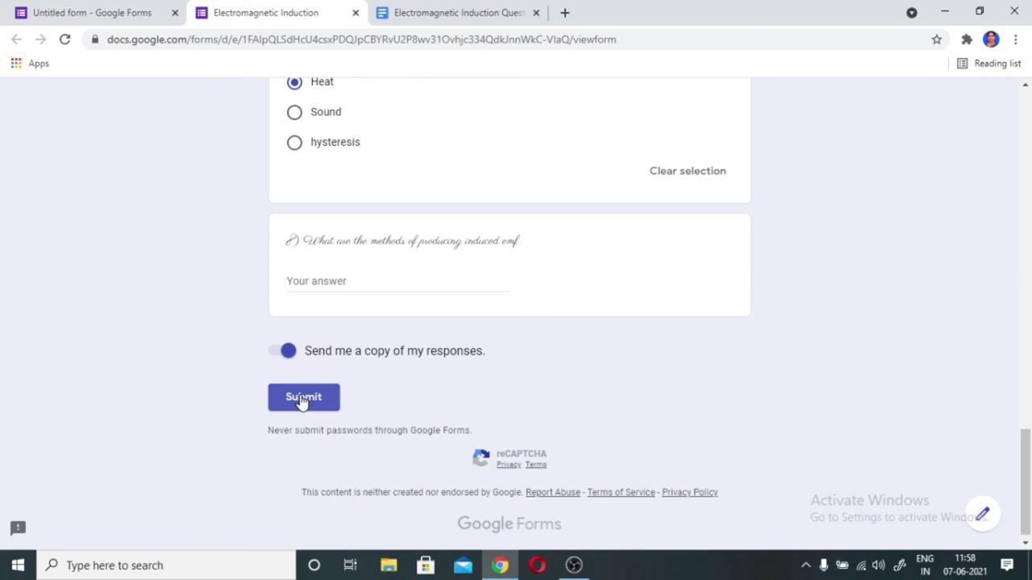
click(301, 399)
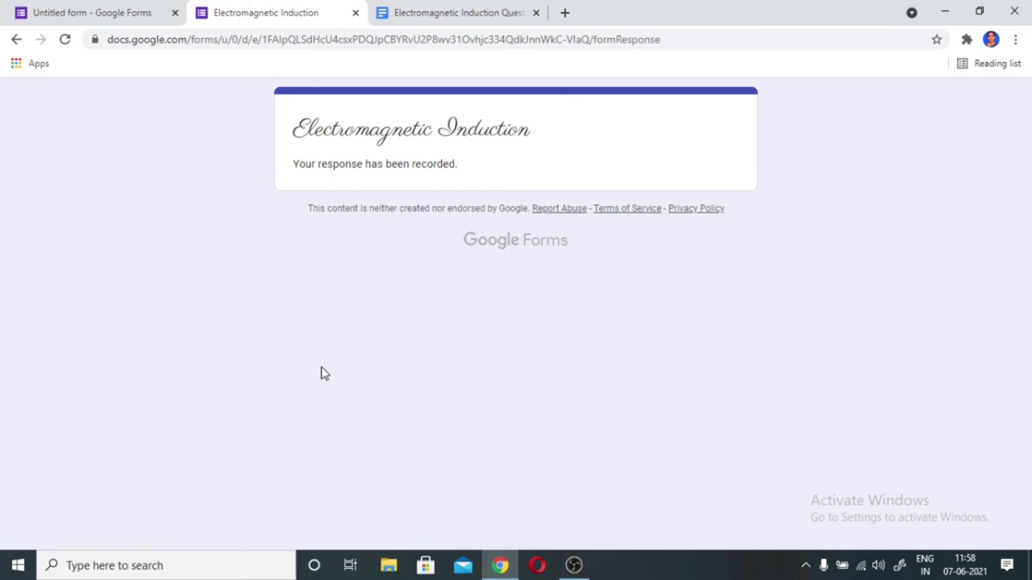
- Return to the quiz editor and view the Responses summary: 1 response averaging 5 / 10 points
key(ctrl+shift+Tab)
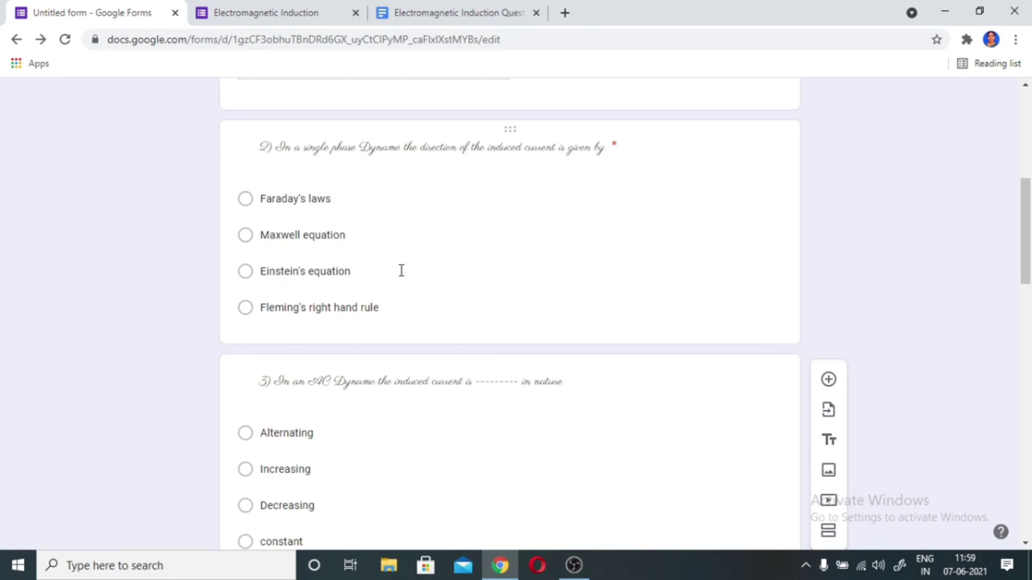
scroll(401, 271, up, 5)
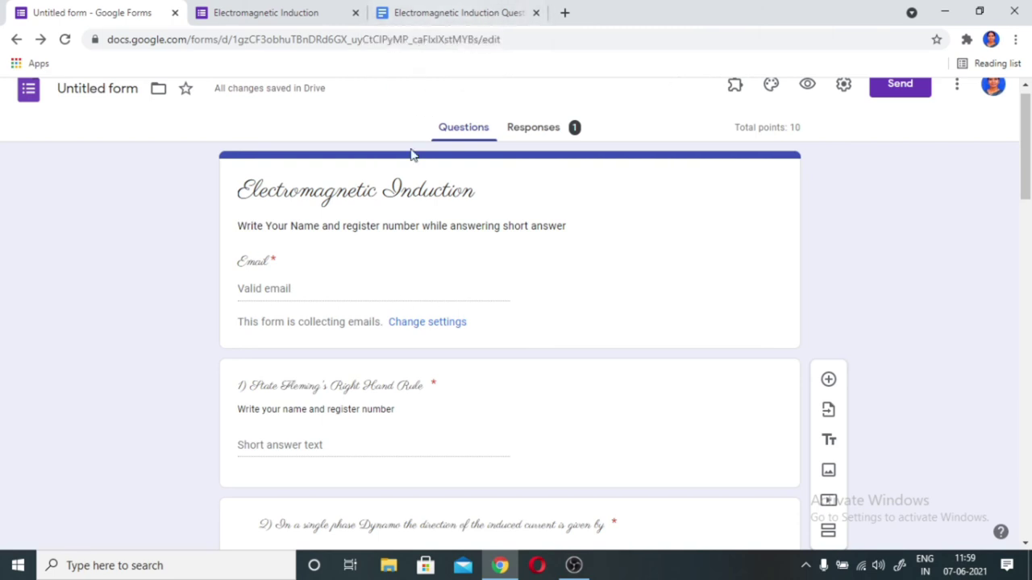
scroll(394, 232, down, 4)
scroll(394, 232, up, 4)
click(544, 130)
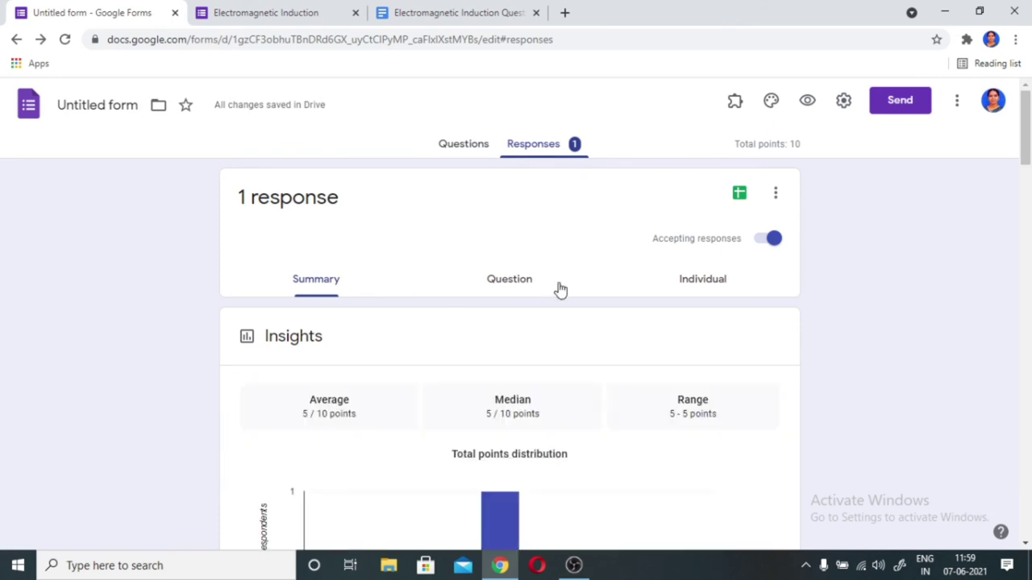
scroll(544, 353, down, 3)
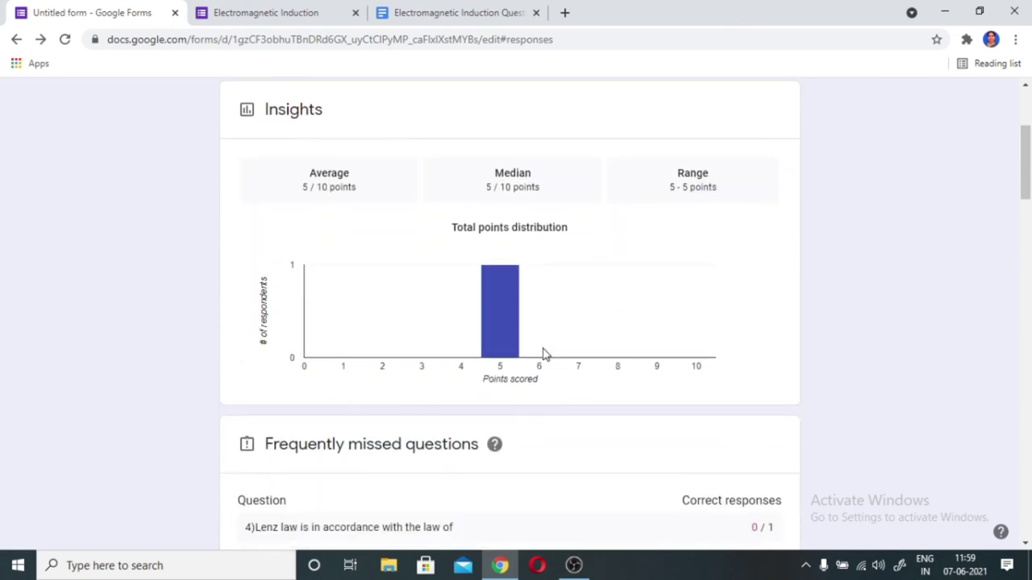
scroll(544, 353, up, 1)
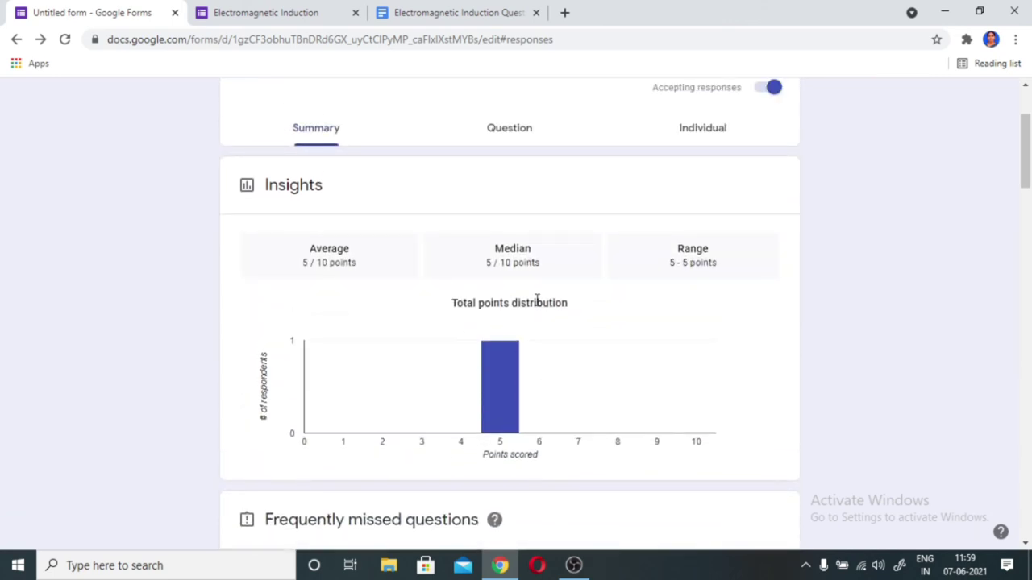
scroll(561, 298, up, 1)
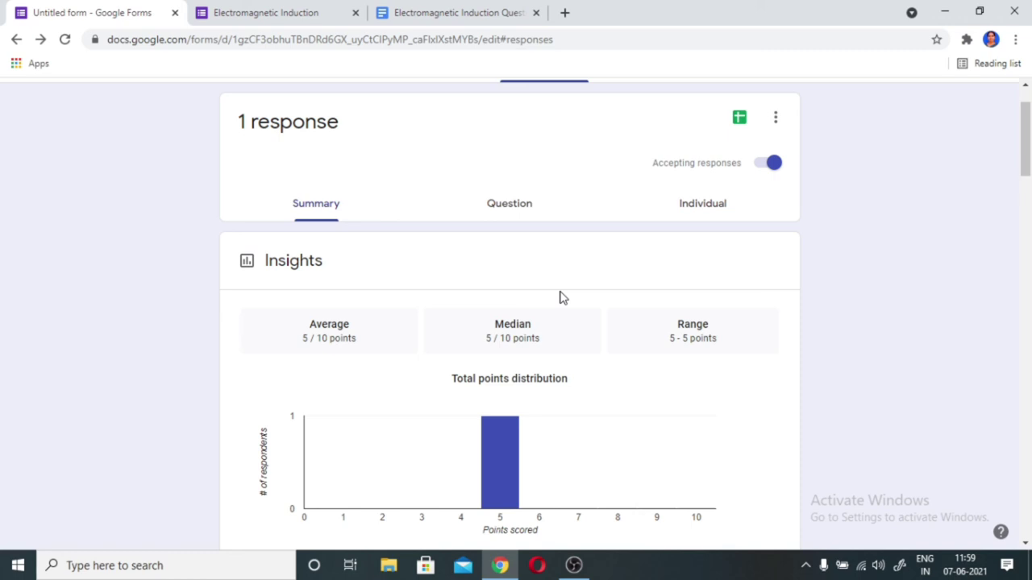
scroll(562, 298, up, 1)
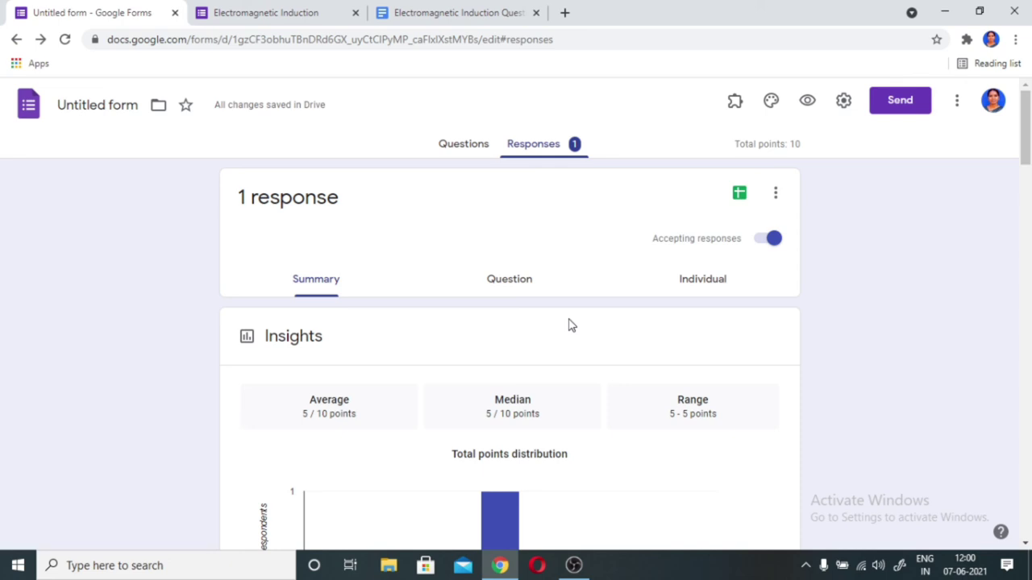
- Link the responses to a new spreadsheet named 'Untitled form (Responses)'
click(739, 195)
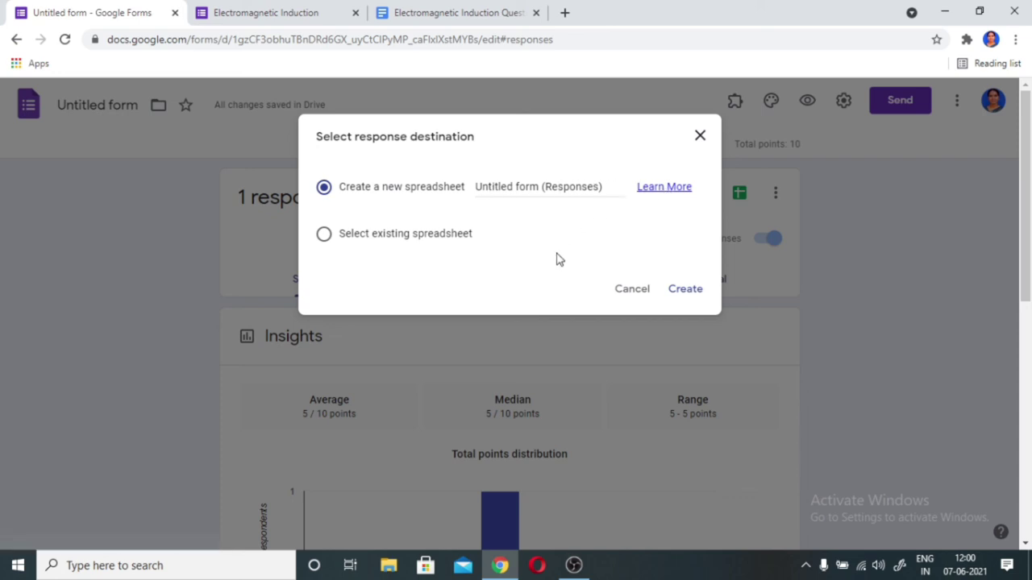
click(687, 295)
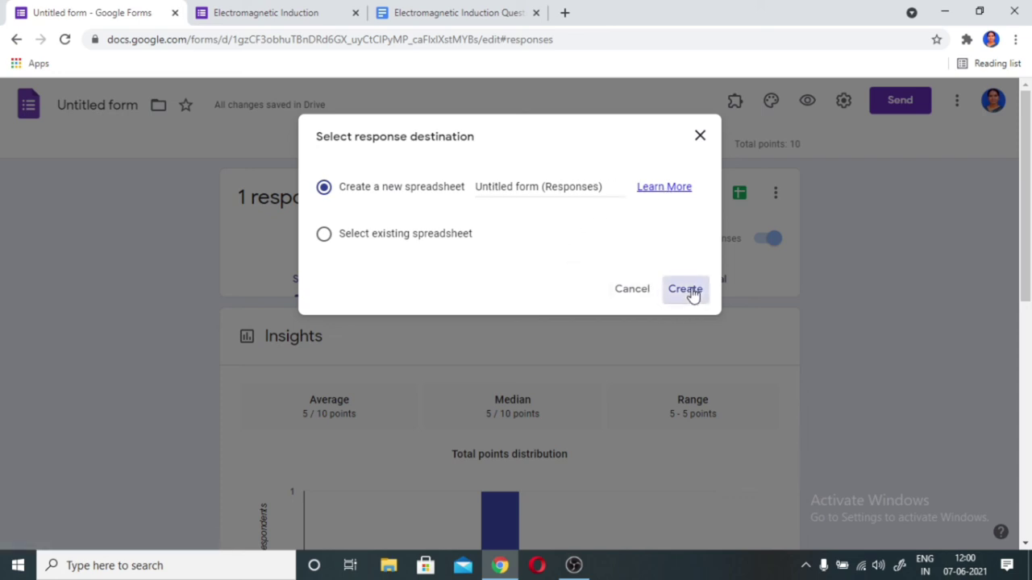
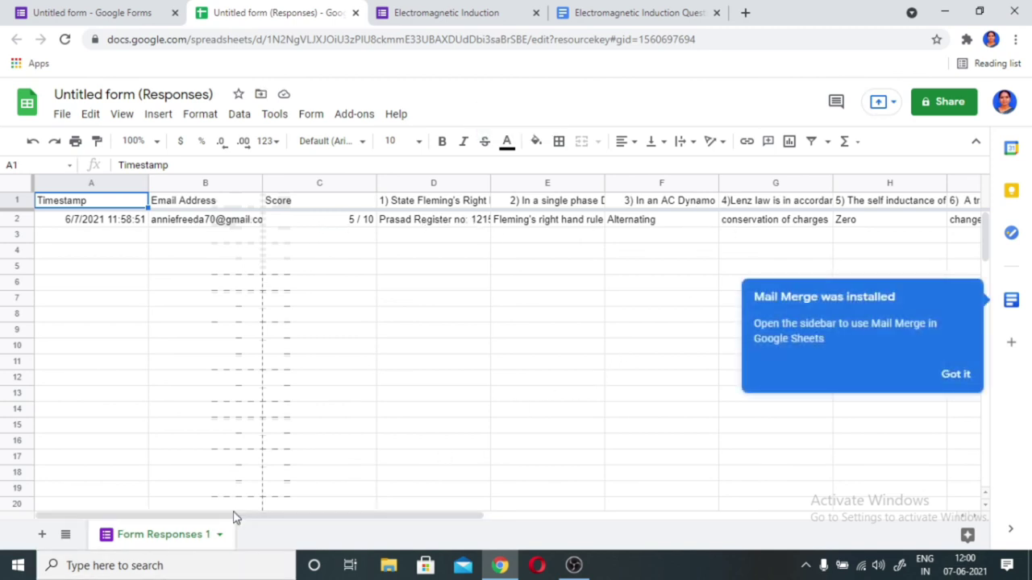
- Close the responses spreadsheet, check the score Insights, and view the single 5/10 response individually
drag(242, 520, 161, 562)
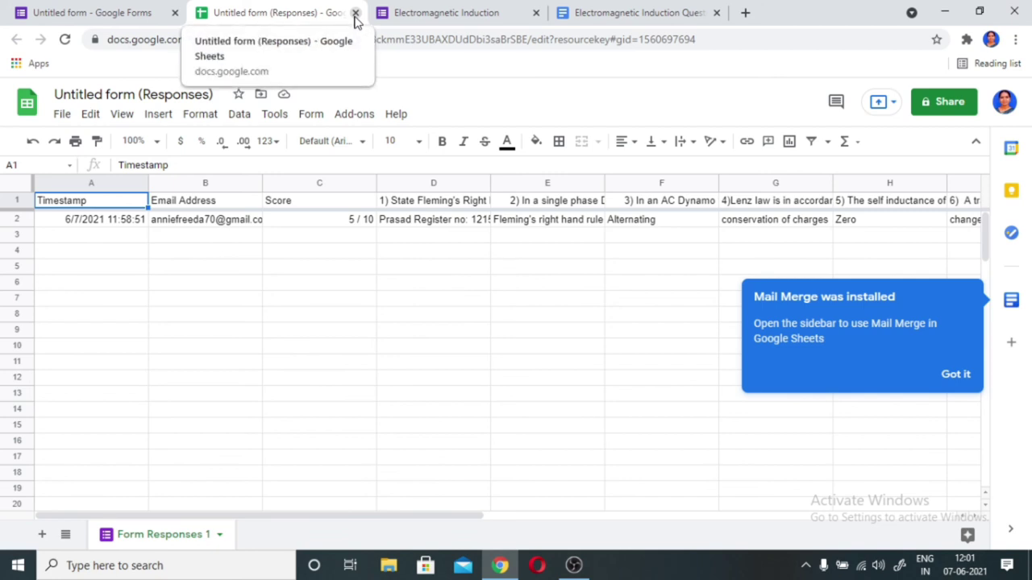
click(354, 13)
scroll(523, 414, down, 1)
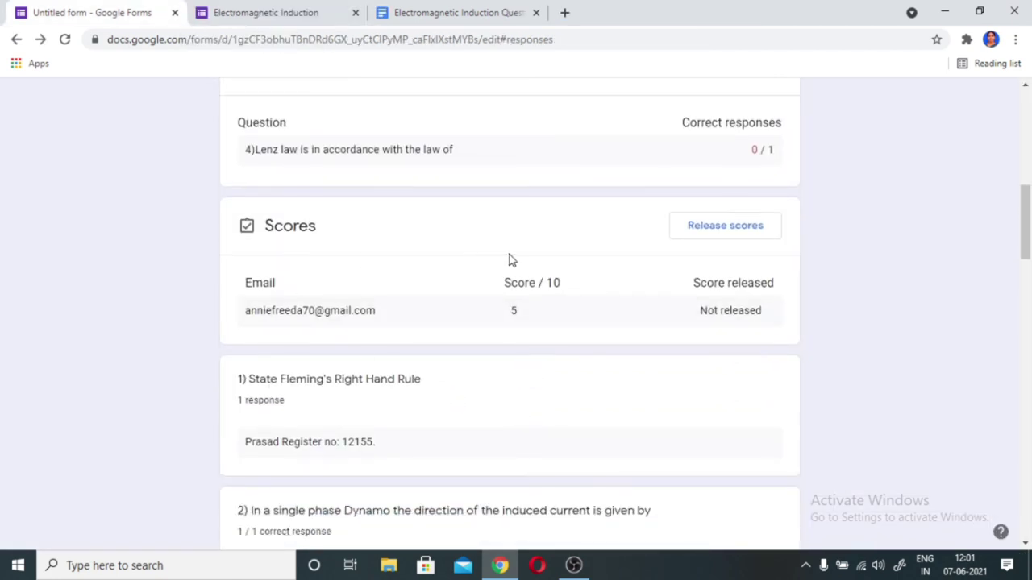
scroll(512, 259, up, 3)
scroll(386, 227, up, 1)
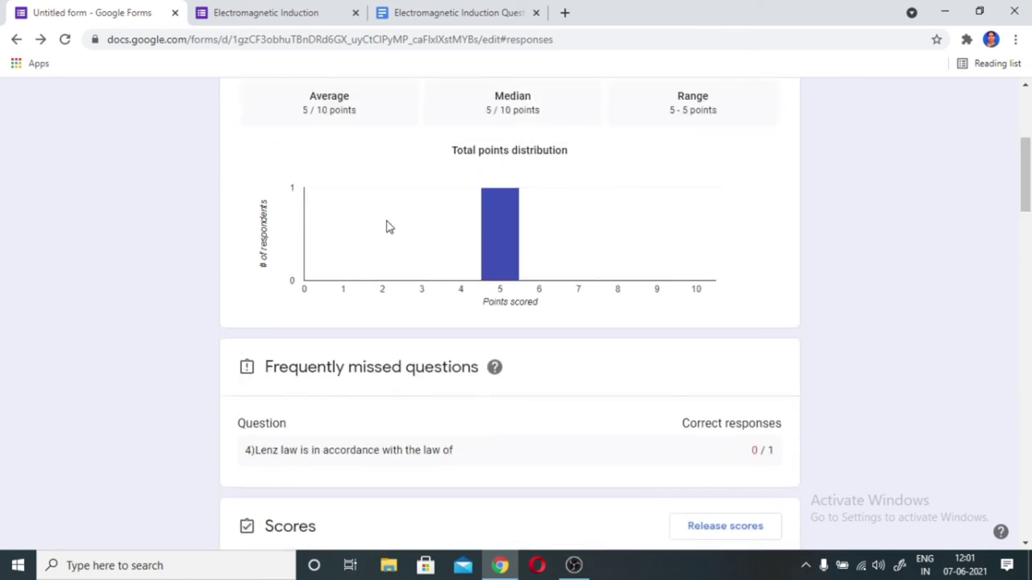
scroll(386, 226, up, 2)
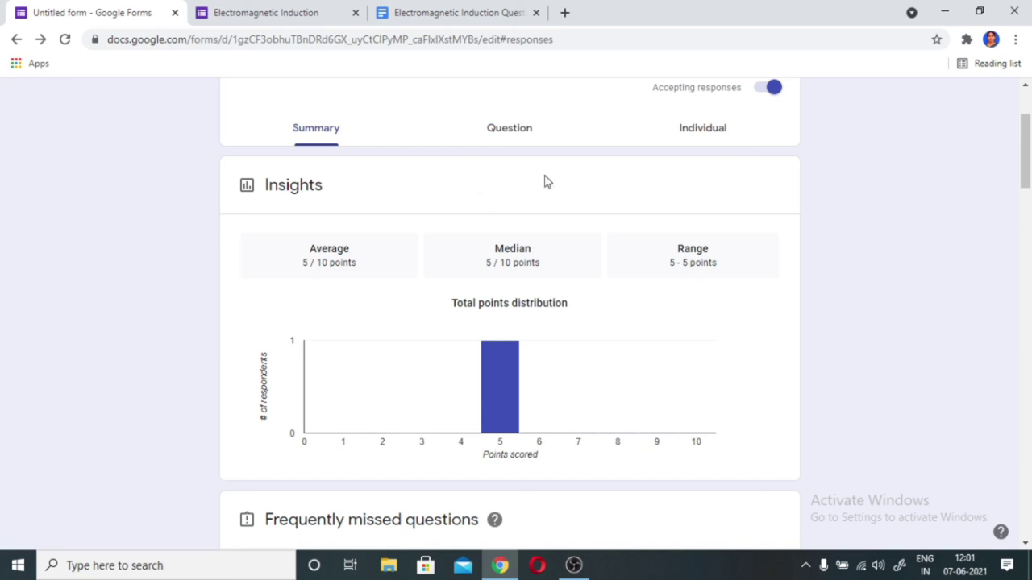
click(712, 140)
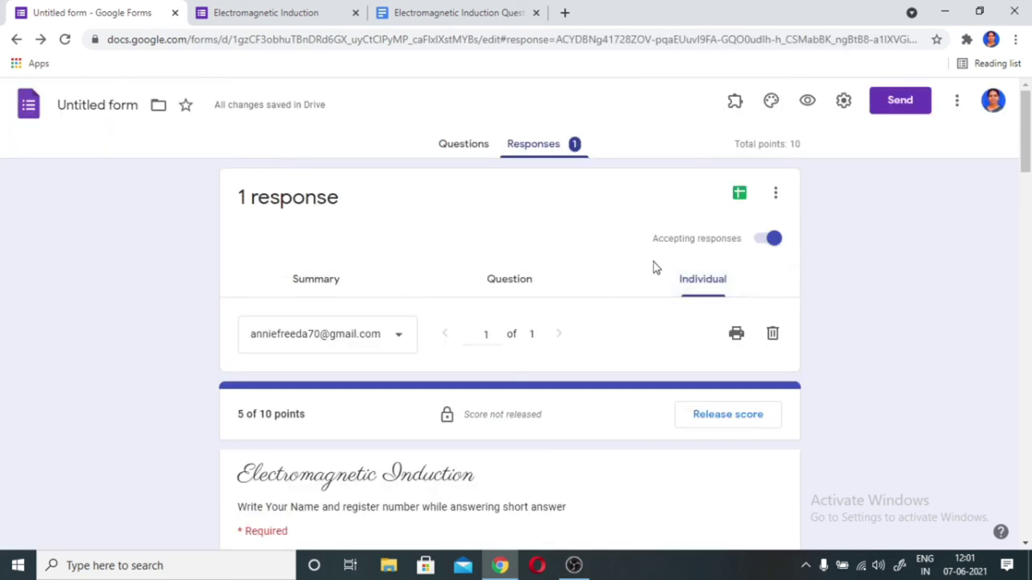
scroll(653, 265, down, 3)
scroll(653, 267, down, 10)
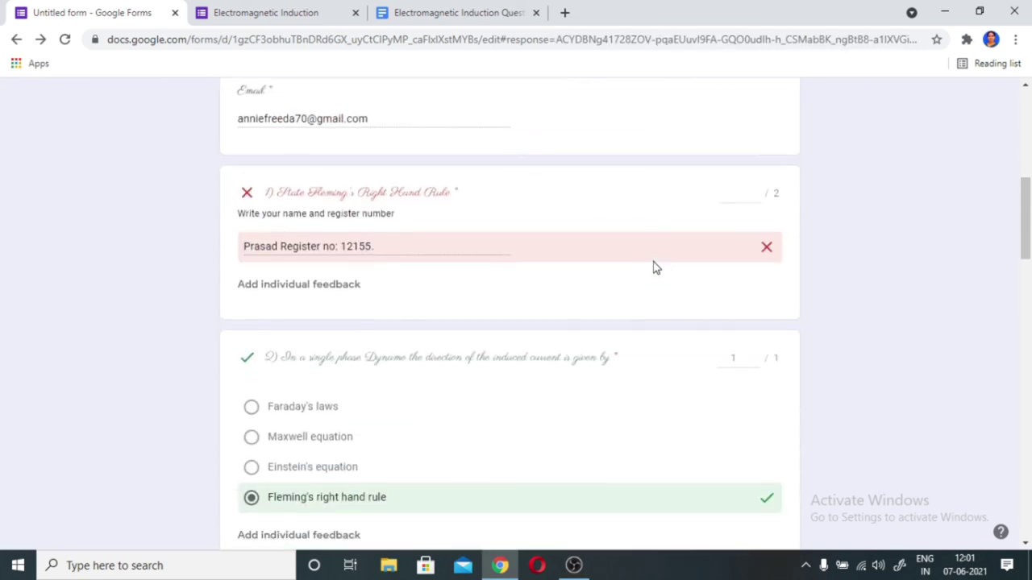
scroll(654, 267, down, 12)
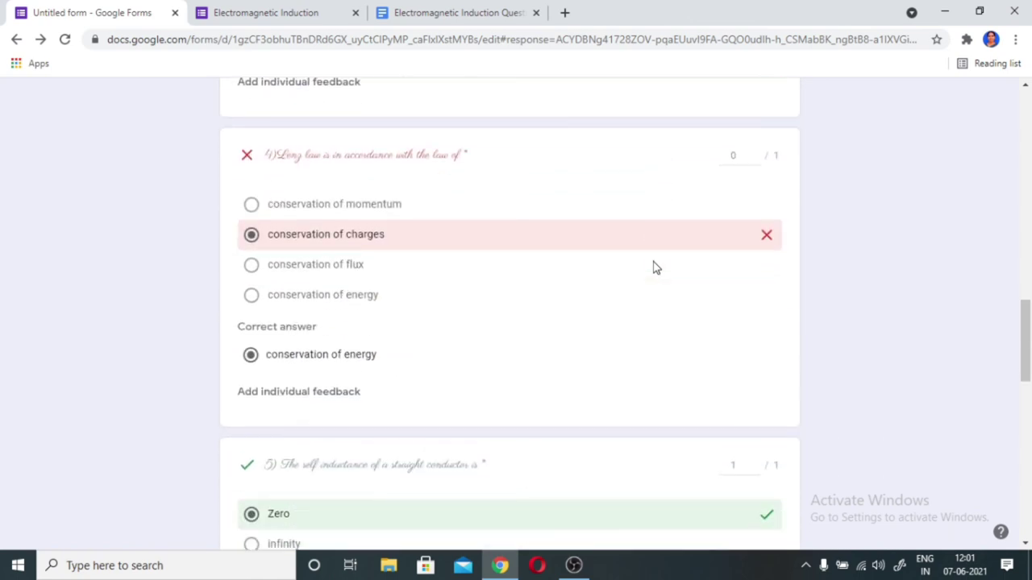
scroll(654, 267, up, 20)
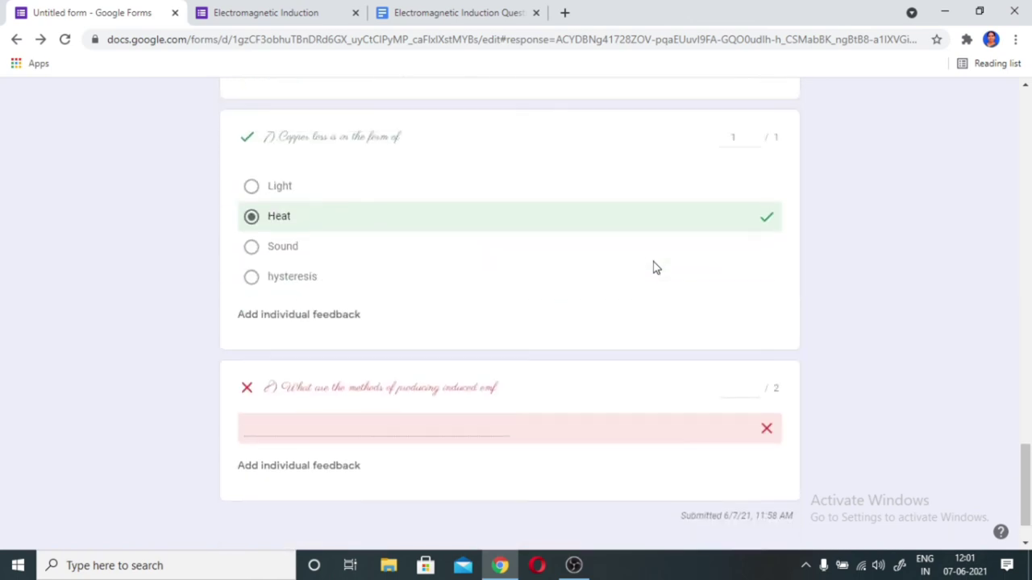
scroll(654, 267, up, 5)
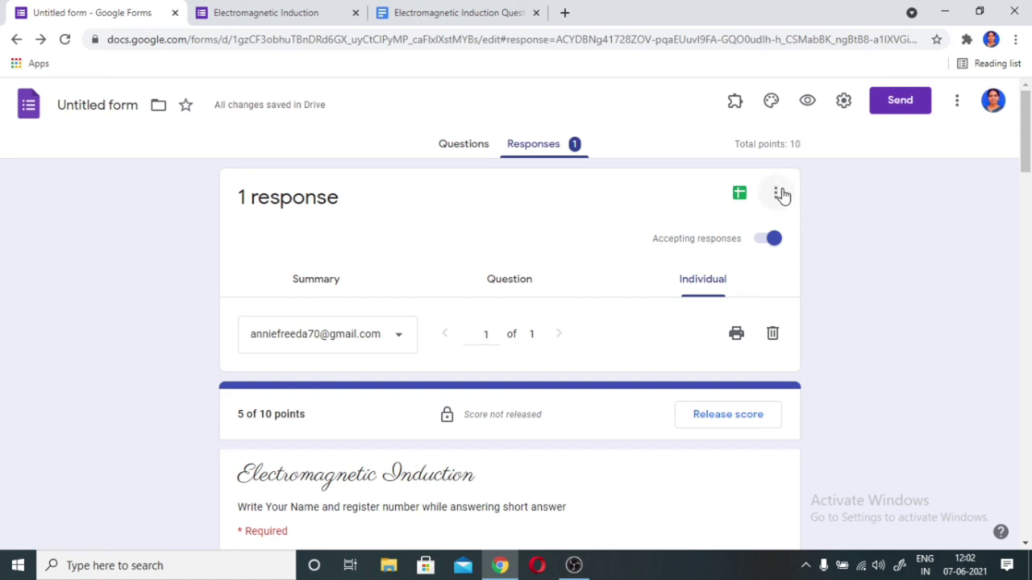
- Open the Send form dialog and place the cursor in the email invitation's To field
click(903, 101)
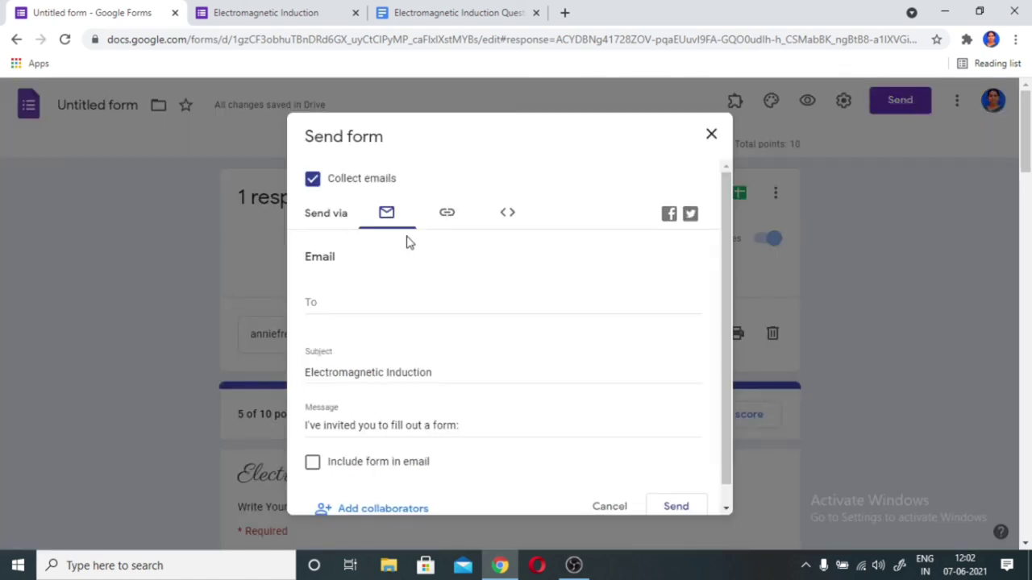
click(328, 303)
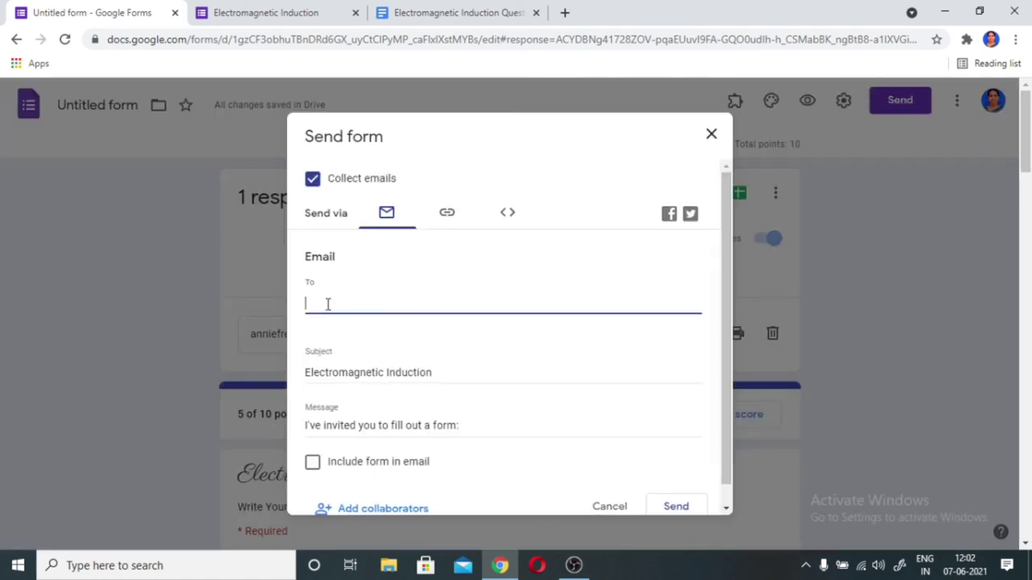
scroll(327, 303, down, 1)
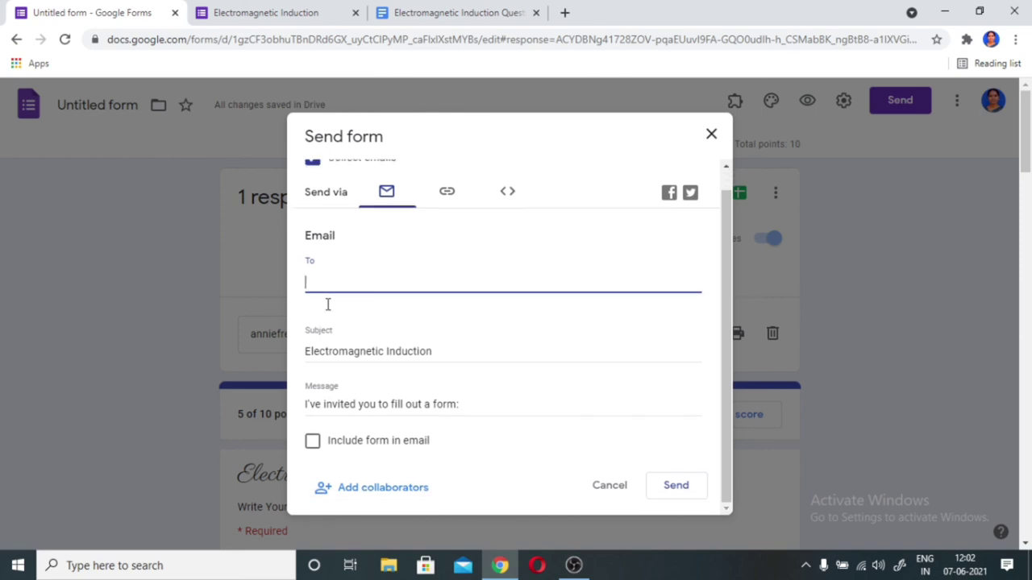
scroll(327, 303, up, 1)
scroll(327, 303, down, 1)
- Switch to the link option, enable Shorten URL for a forms.gle link, and copy it
click(447, 198)
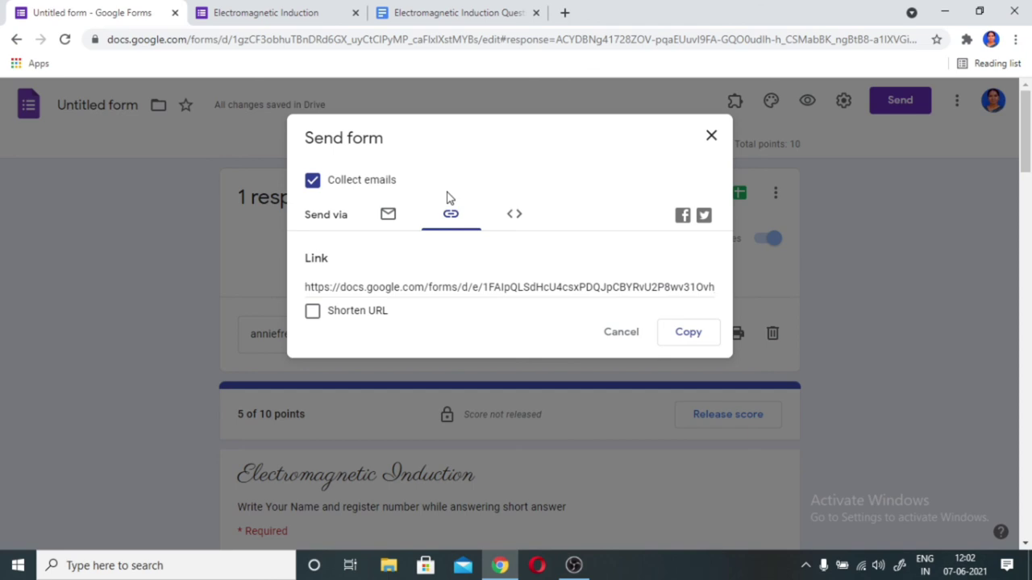
click(312, 314)
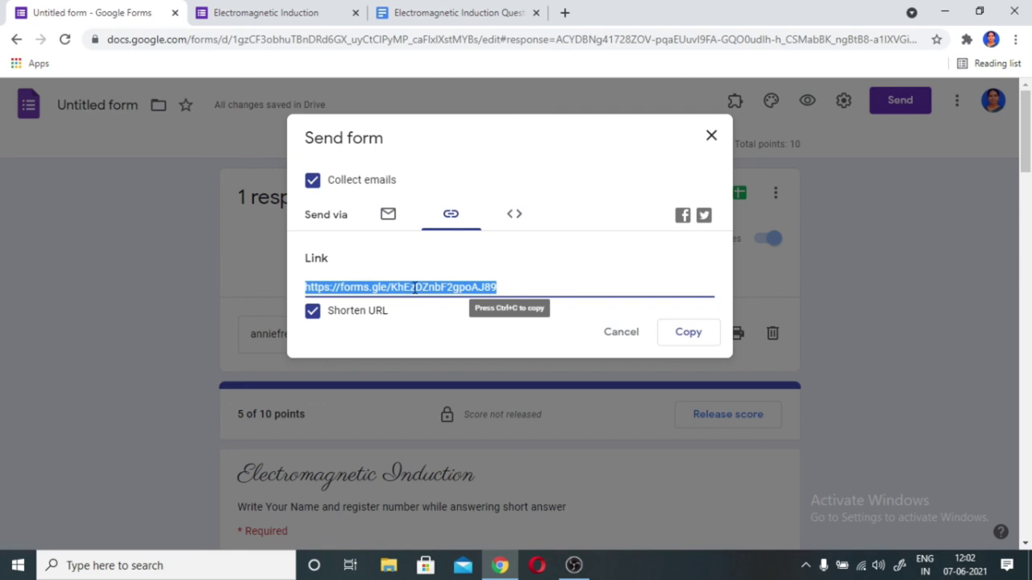
click(689, 333)
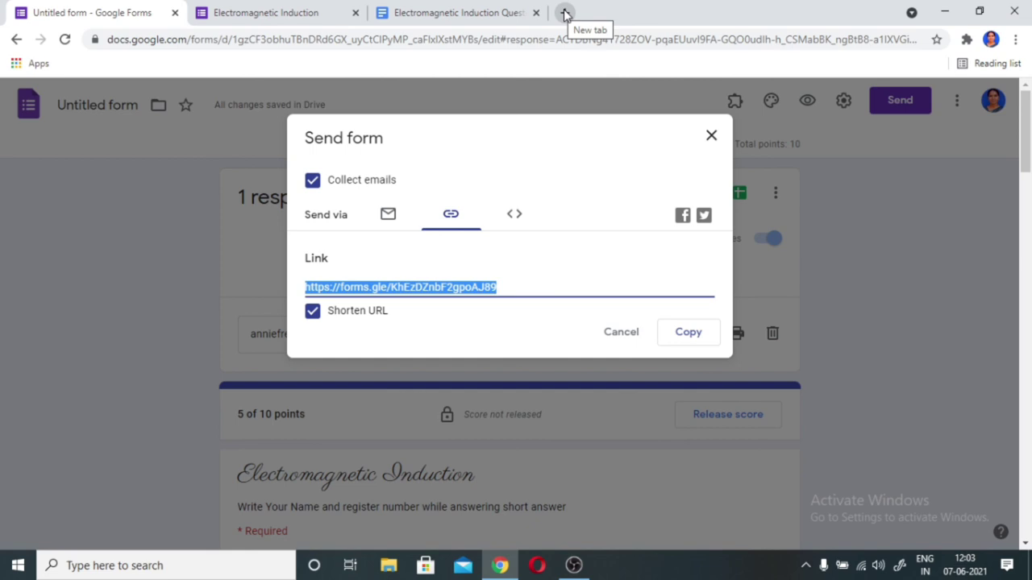
- Close the Send form dialog and bring up the quiz settings
click(709, 139)
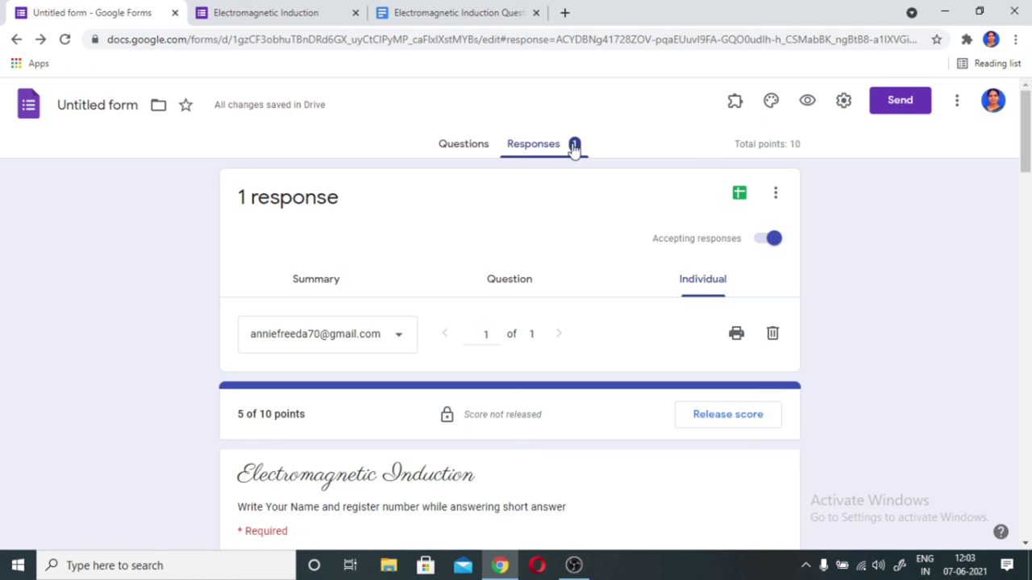
scroll(589, 384, down, 2)
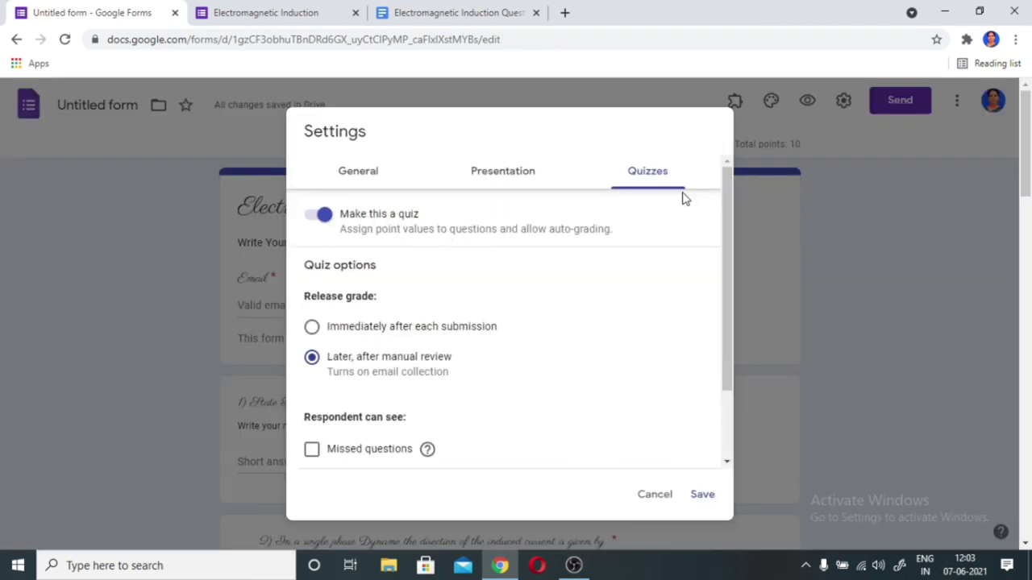
- Release grades immediately after each submission, show missed questions to respondents, and save
click(311, 327)
click(312, 451)
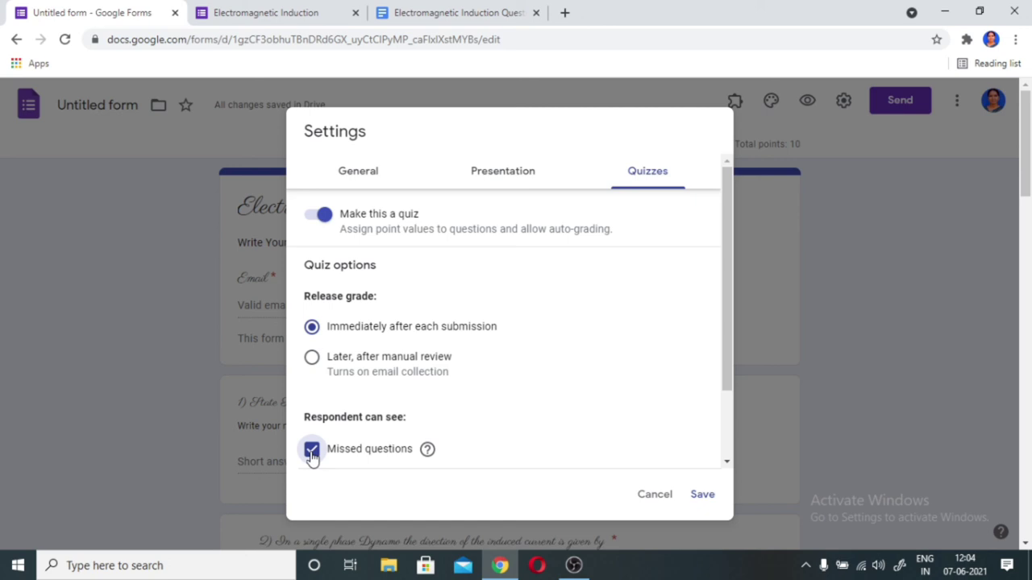
click(704, 494)
scroll(707, 493, down, 15)
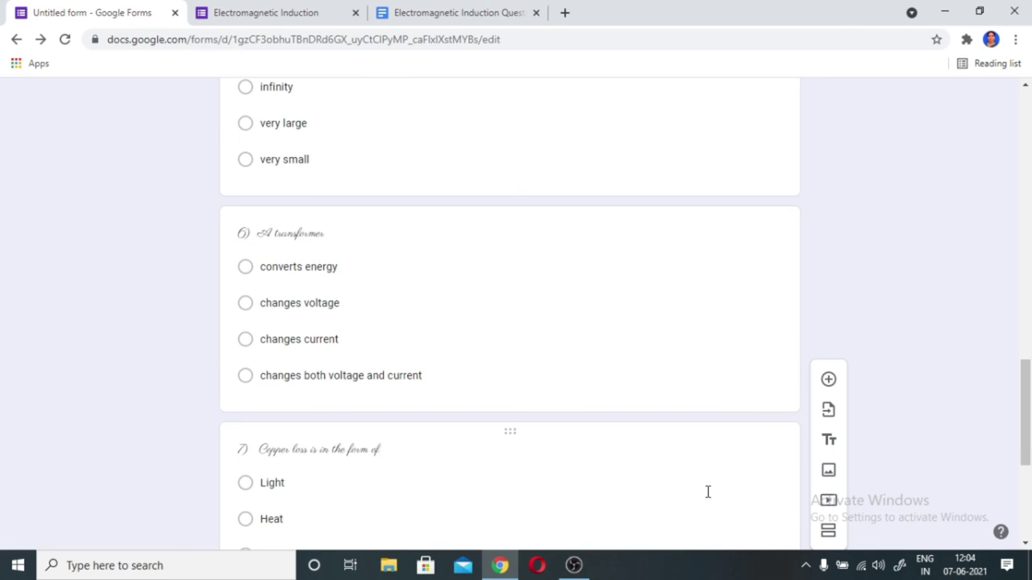
scroll(708, 492, up, 2)
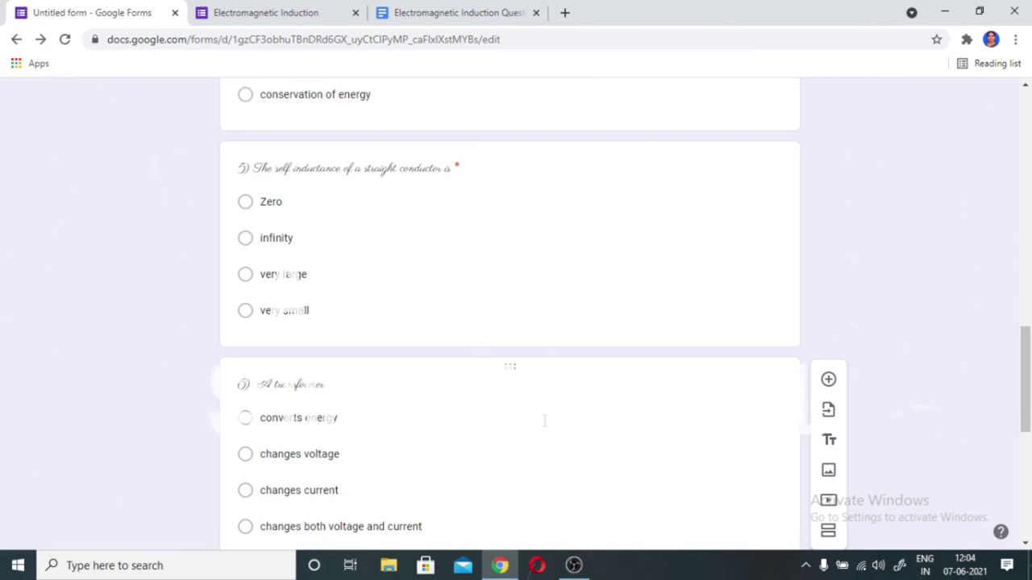
scroll(673, 343, up, 5)
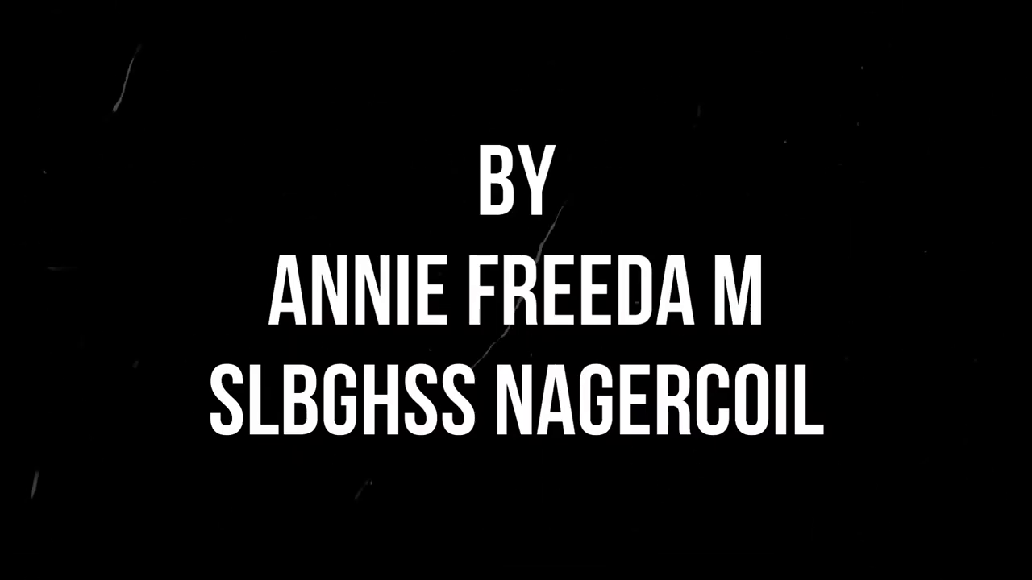